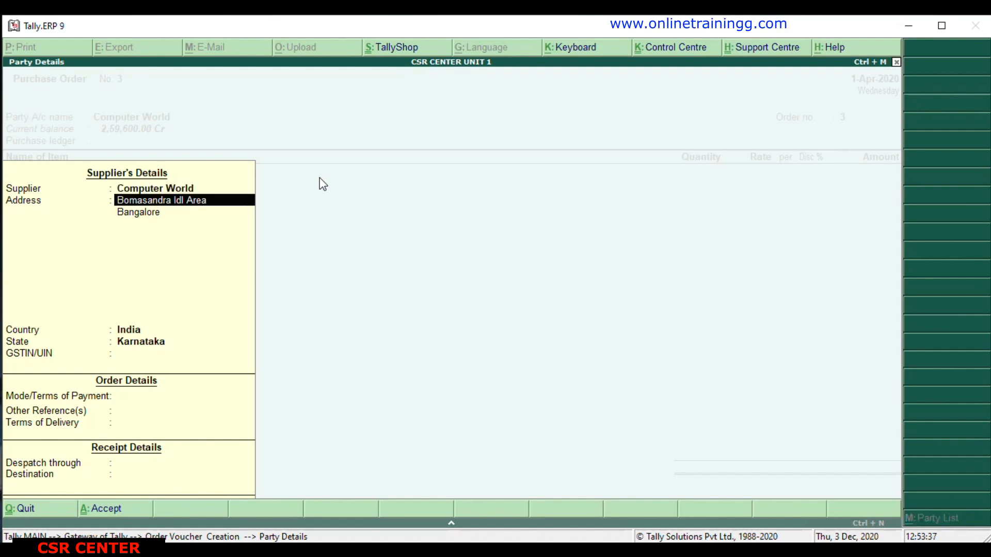
{"action": "key", "text": "Return"}
{"action": "key", "text": "Return"}
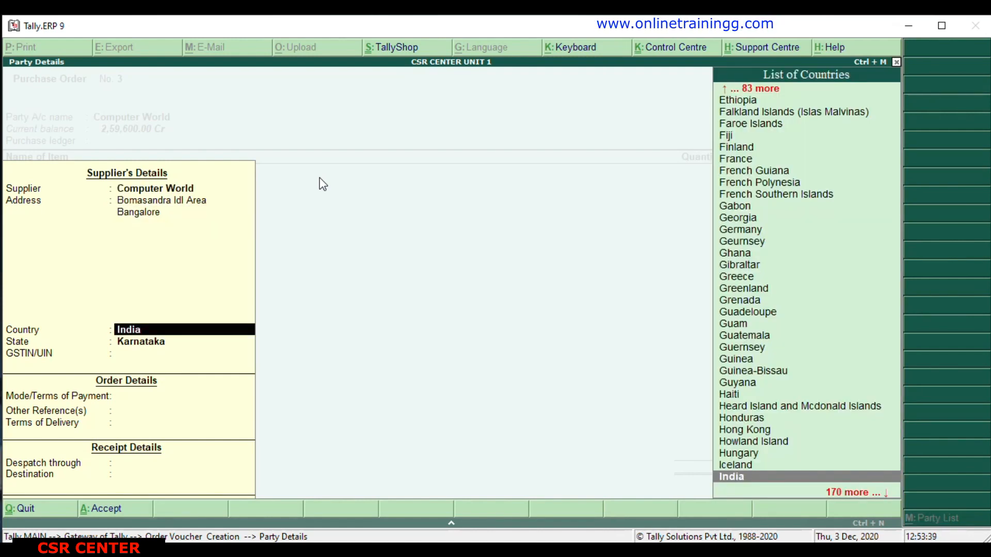
Keep the supplier's address details, set the terms of payment to 30 and the terms of delivery to 15, and leave the receipt details blank.
{"action": "key", "text": "Return"}
{"action": "key", "text": "Return"}
{"action": "key", "text": "Return"}
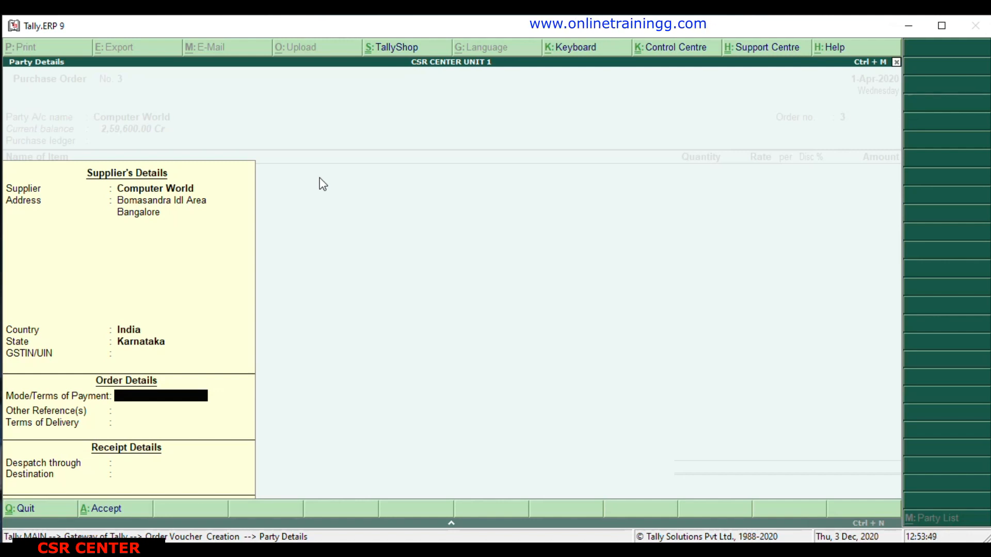
{"action": "type", "text": "30"}
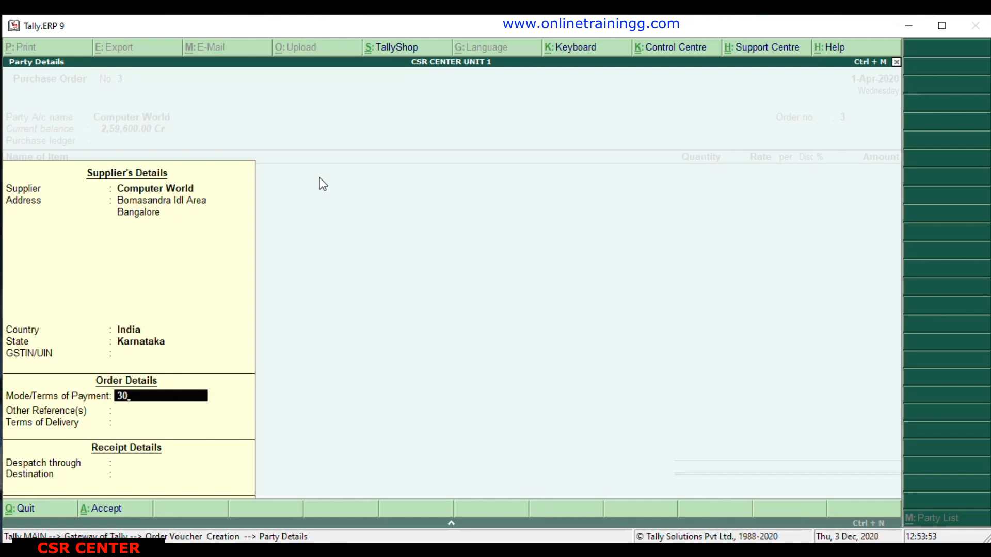
{"action": "key", "text": "Return"}
{"action": "key", "text": "Return"}
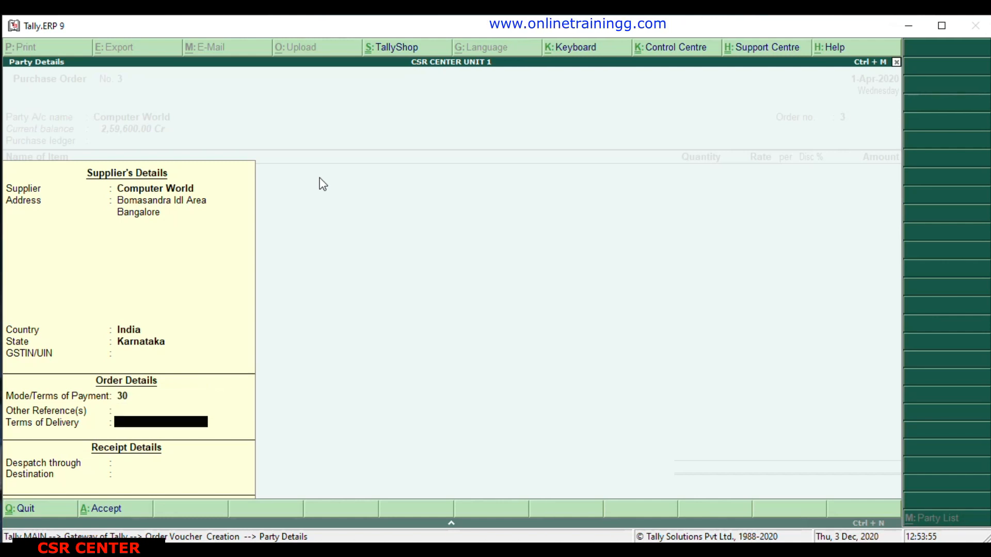
{"action": "type", "text": "15"}
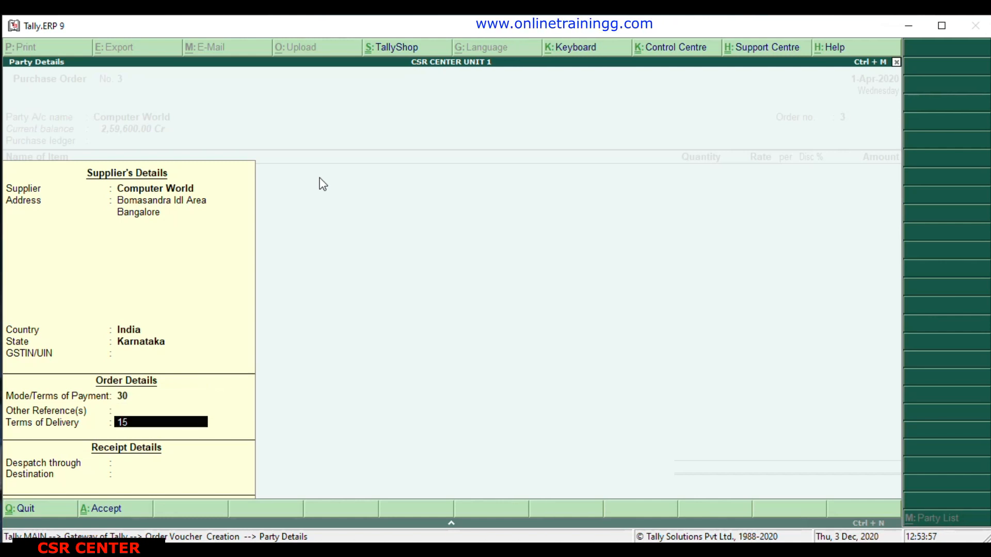
{"action": "key", "text": "Return"}
{"action": "key", "text": "Return"}
{"action": "key", "text": "Return"}
{"action": "key", "text": "Return"}
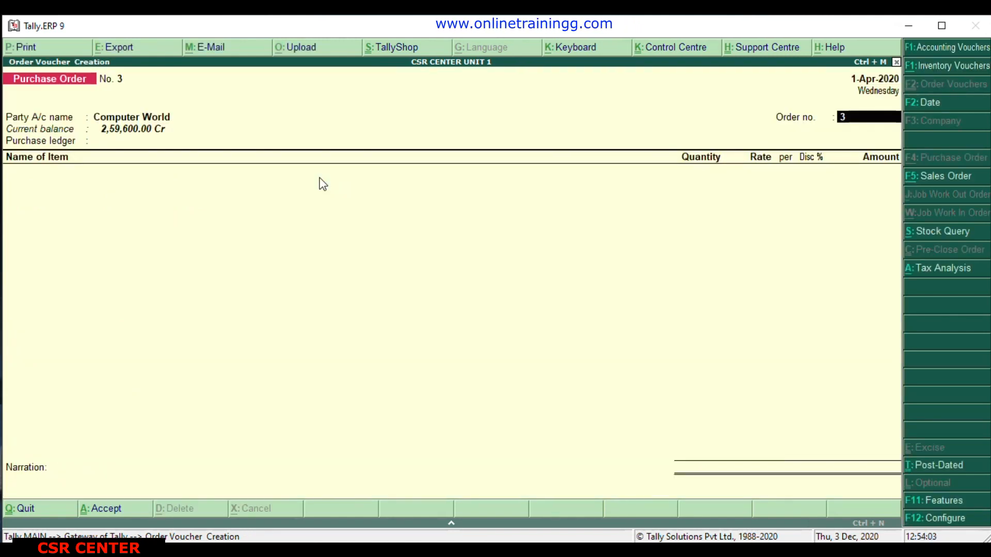
Enter the purchase order's order number and choose Purchase @ 18% as the purchase ledger.
{"action": "type", "text": "00"}
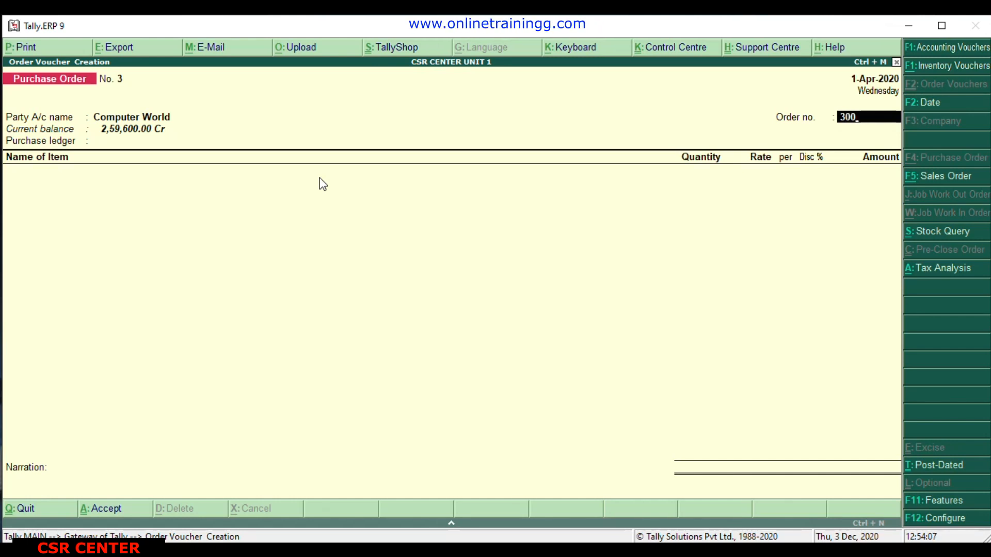
{"action": "key", "text": "Return"}
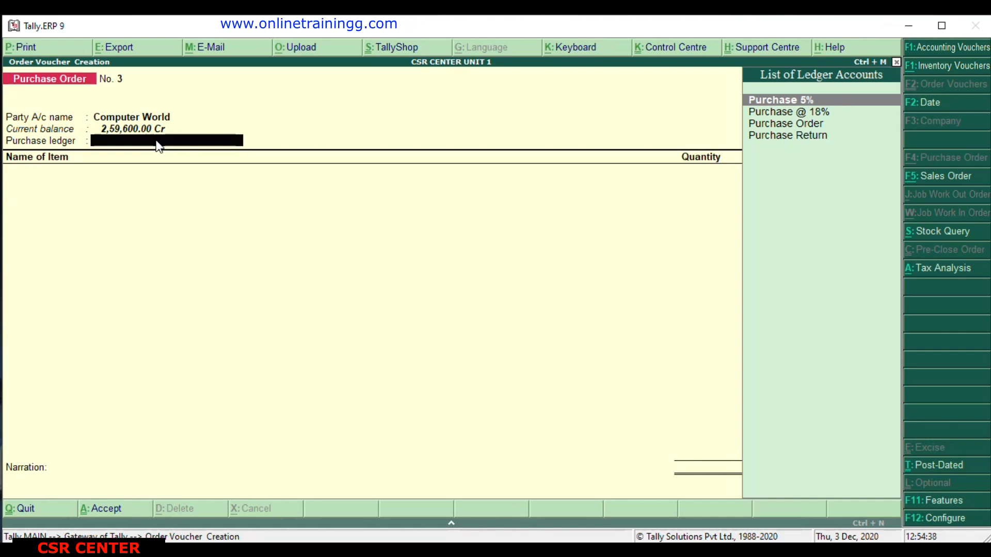
{"action": "key", "text": "Down"}
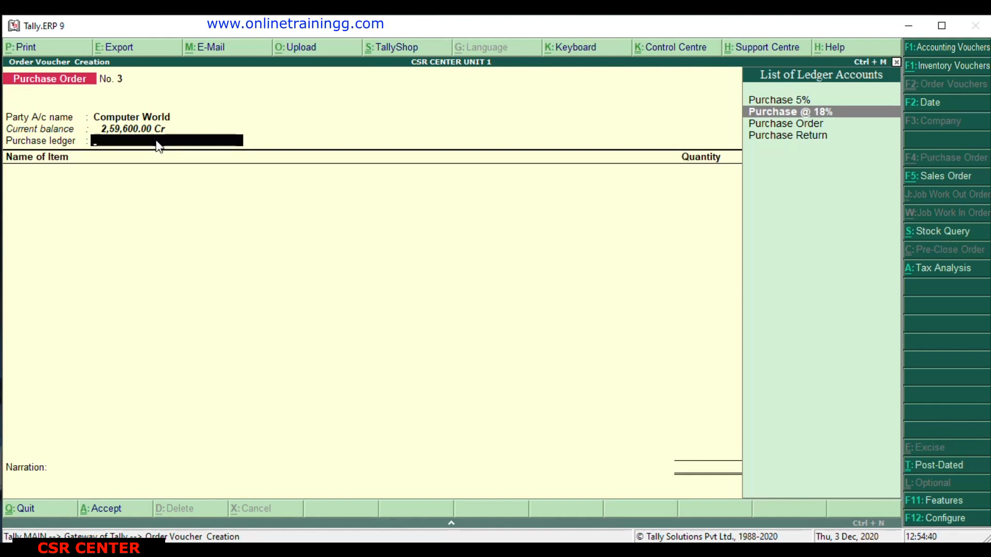
{"action": "key", "text": "Return"}
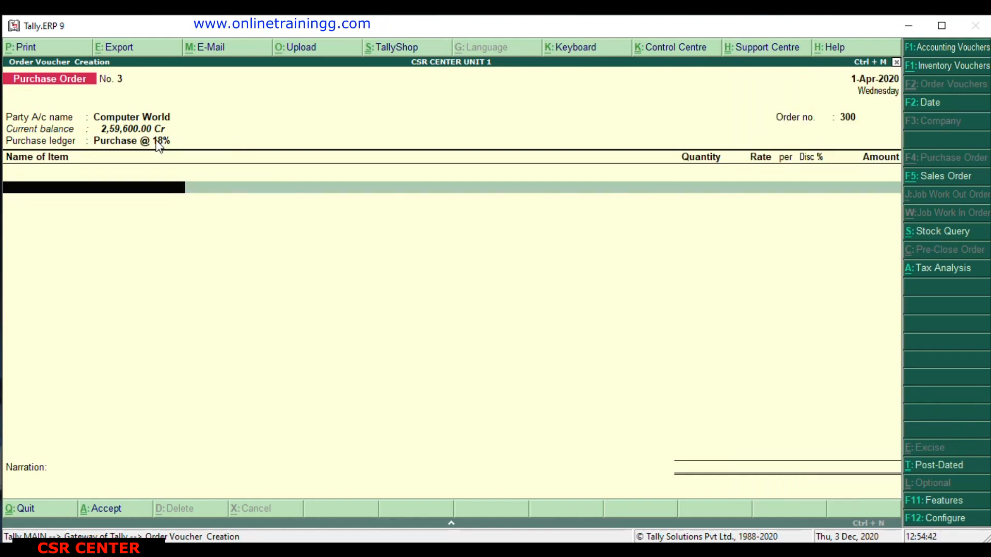
Add the LG 43-inch LED Smart TV to the order, due on 1-Apr-2020 and allocated to Bangalore Godown.
{"action": "type", "text": "D"}
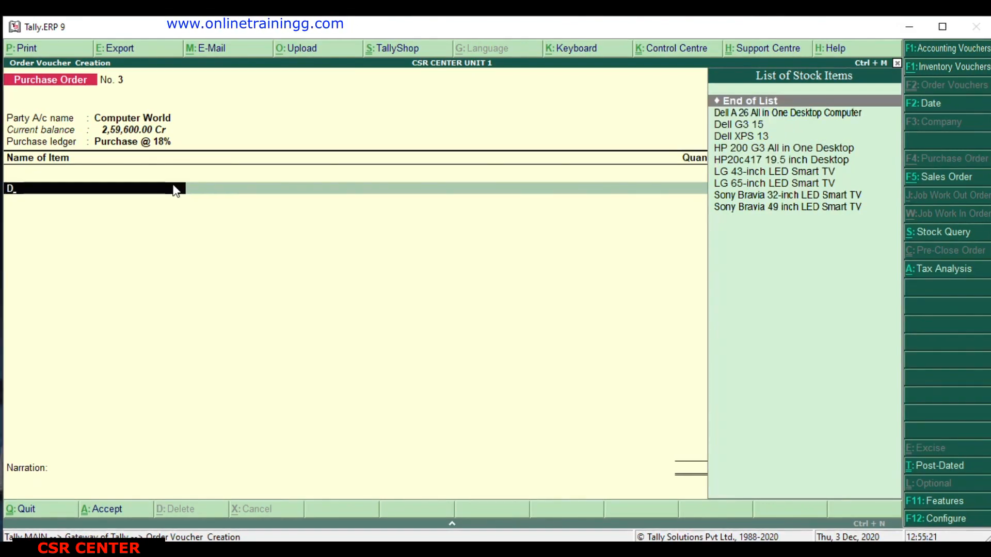
{"action": "key", "text": "Down"}
{"action": "key", "text": "Down"}
{"action": "key", "text": "Down"}
{"action": "key", "text": "Down"}
{"action": "key", "text": "Down"}
{"action": "key", "text": "Down"}
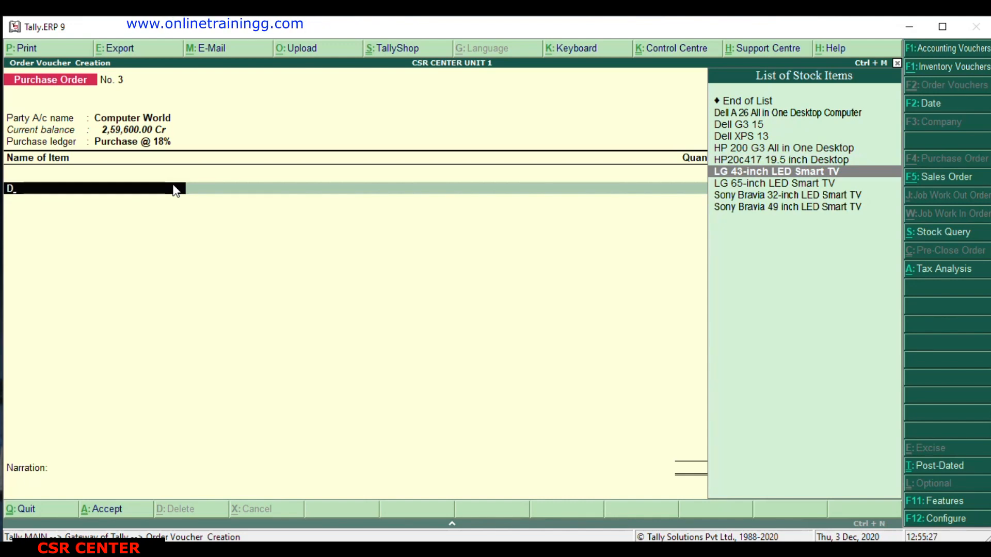
{"action": "key", "text": "Return"}
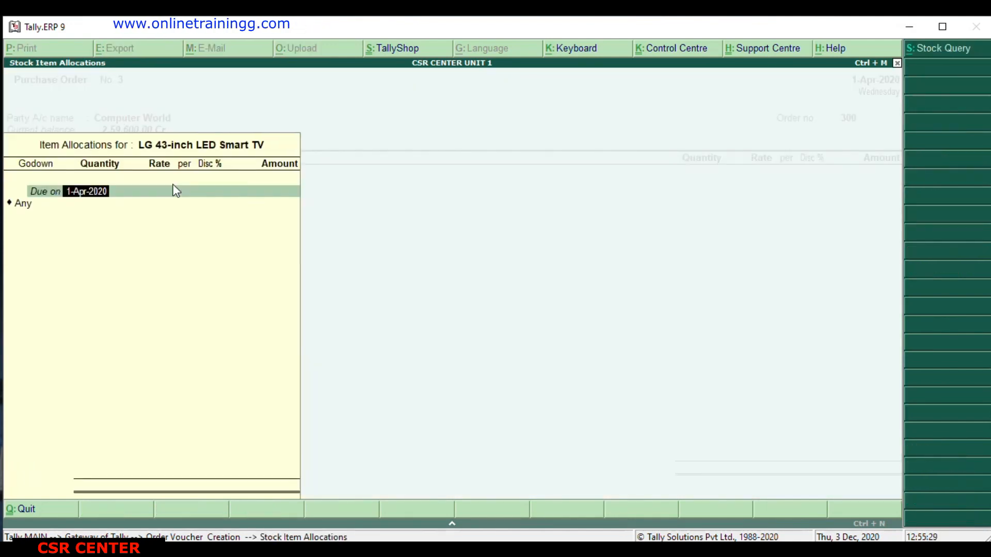
{"action": "key", "text": "Return"}
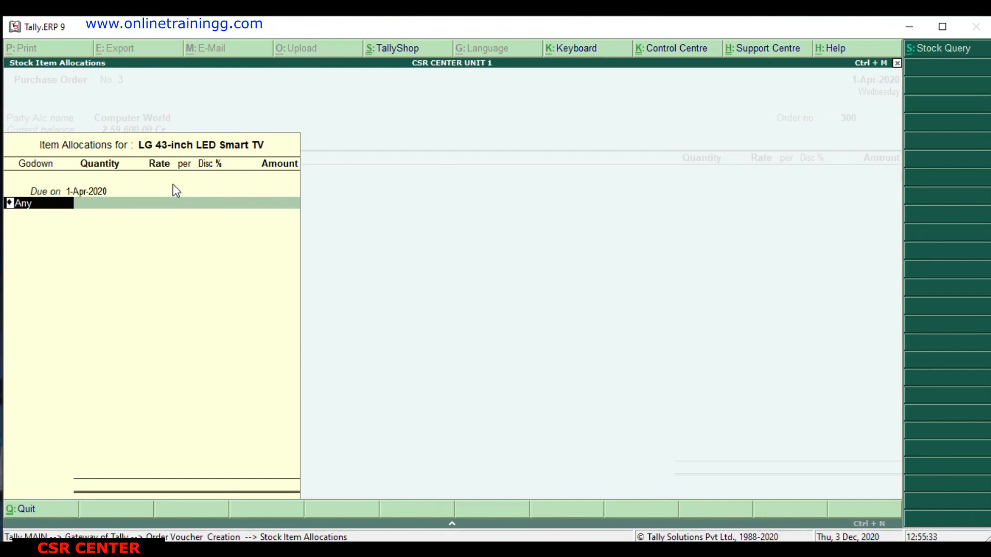
{"action": "type", "text": "B"}
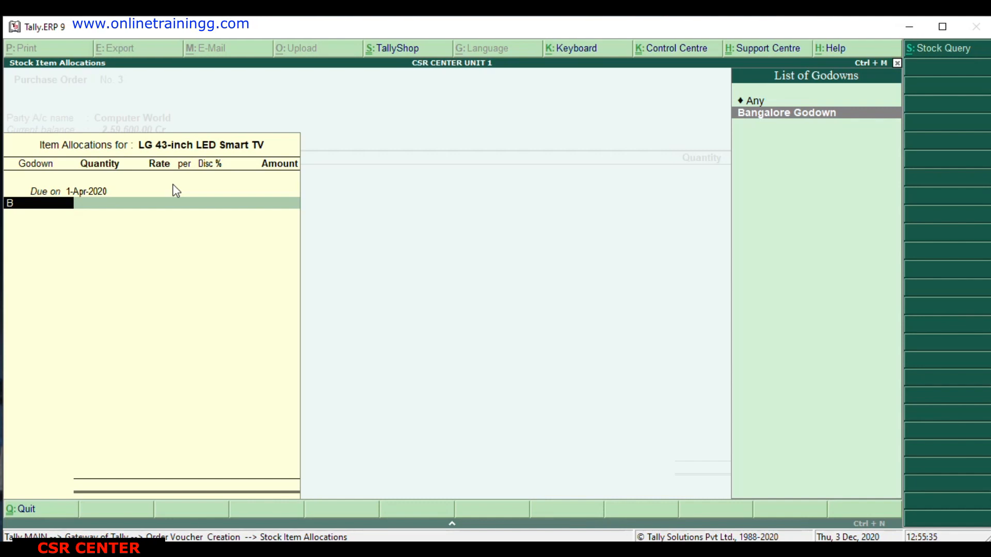
{"action": "key", "text": "Return"}
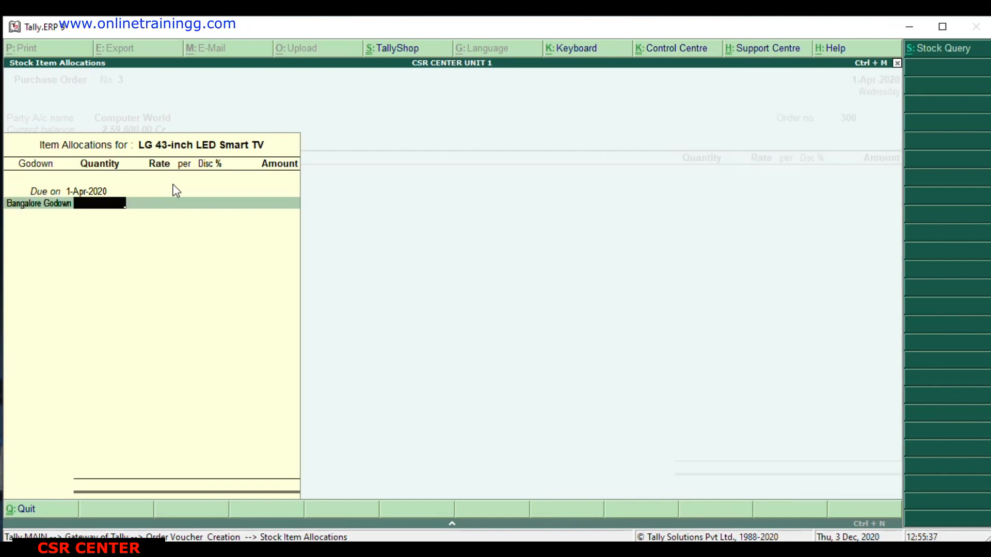
Set the TV's quantity to 2 Nos and its rate to 25,000 per Nos.
{"action": "type", "text": "2"}
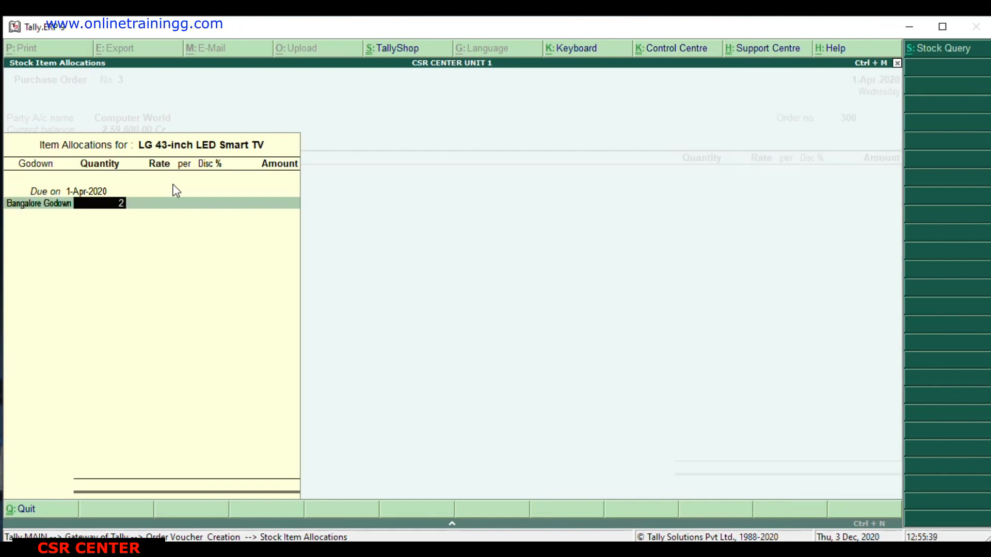
{"action": "key", "text": "Return"}
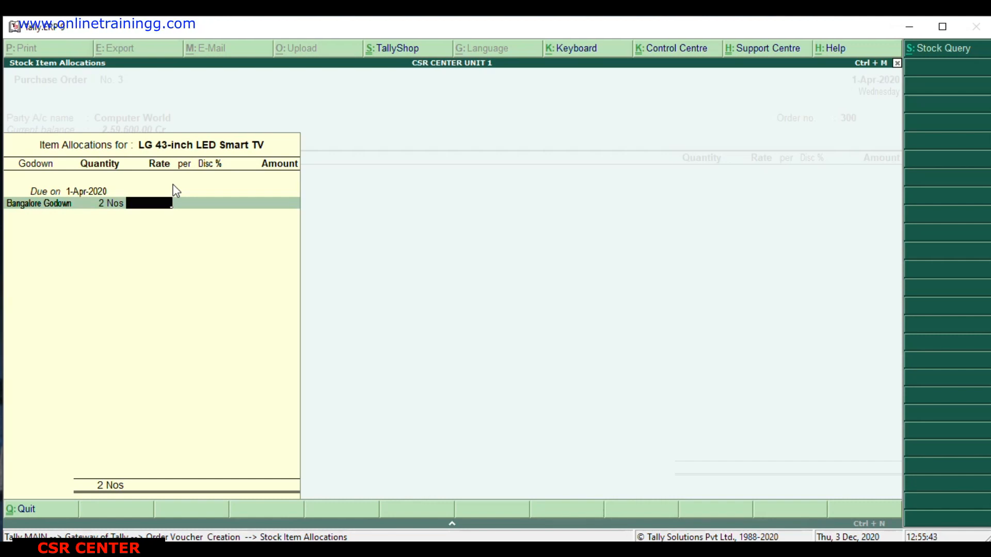
{"action": "type", "text": "25000"}
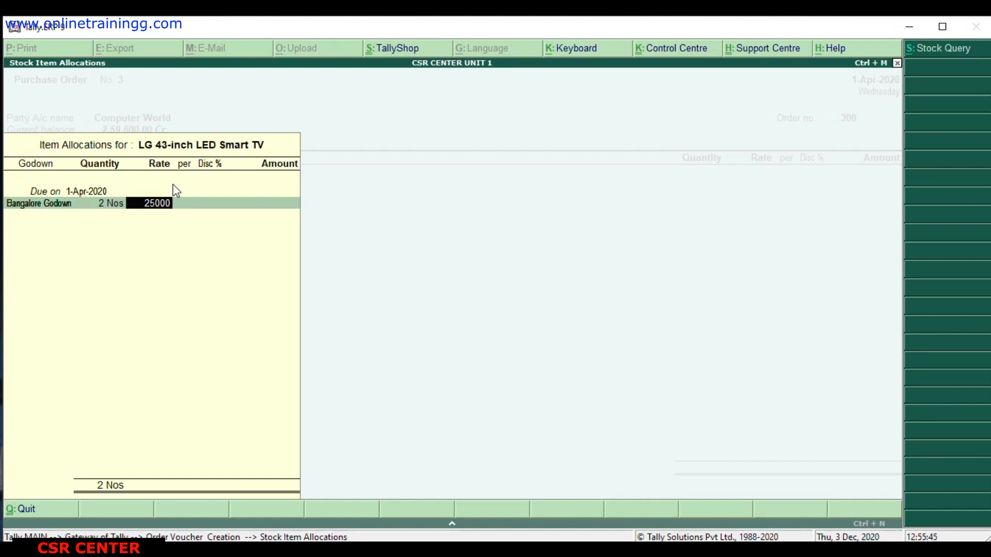
{"action": "key", "text": "Return"}
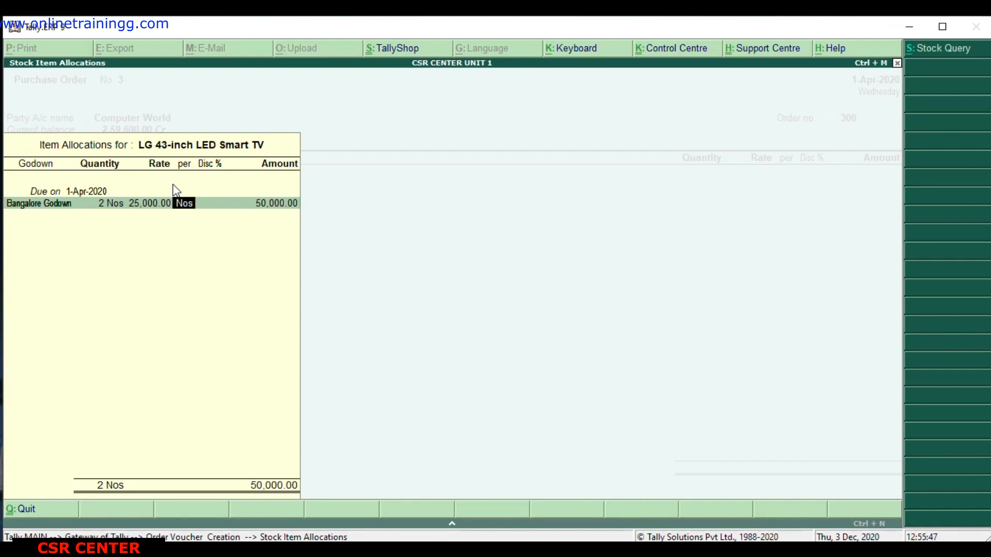
{"action": "key", "text": "Return"}
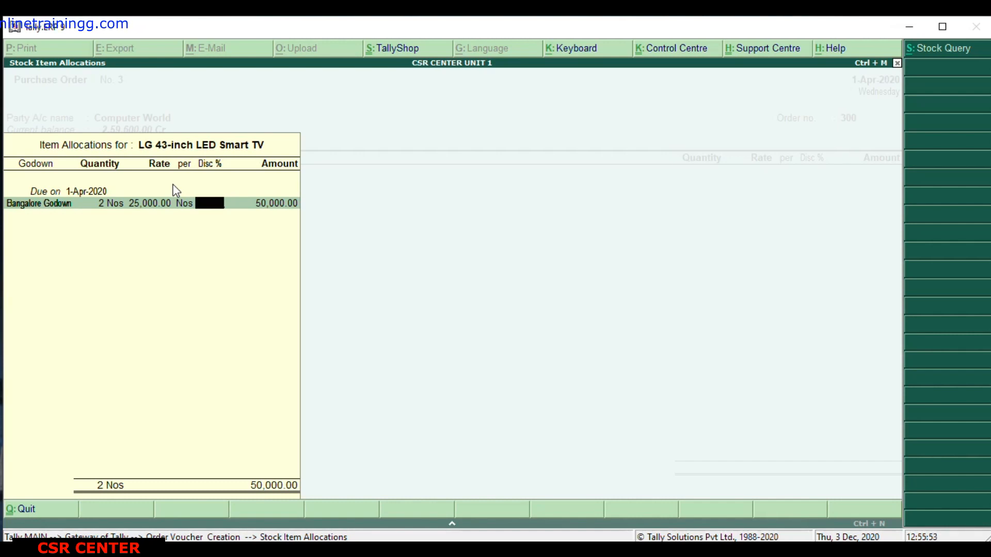
Enter a 2% discount for the TV, replace it with 3%, and finish the item allocation.
{"action": "type", "text": "2"}
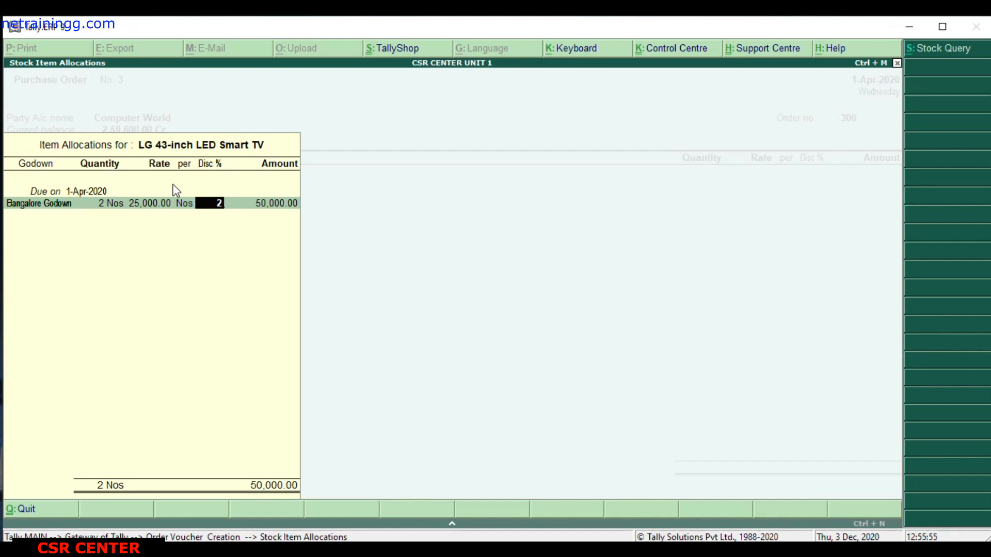
{"action": "key", "text": "Return"}
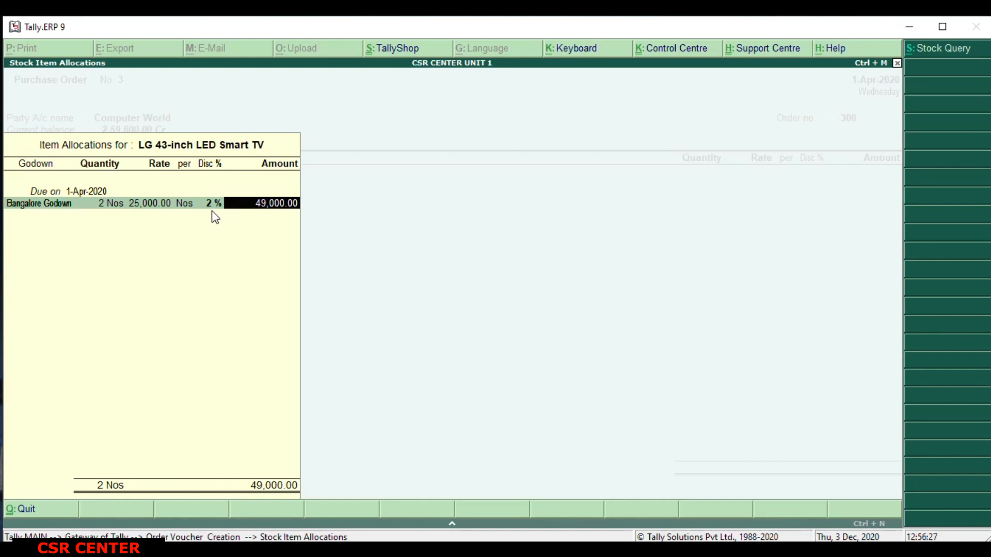
{"action": "key", "text": "BackSpace"}
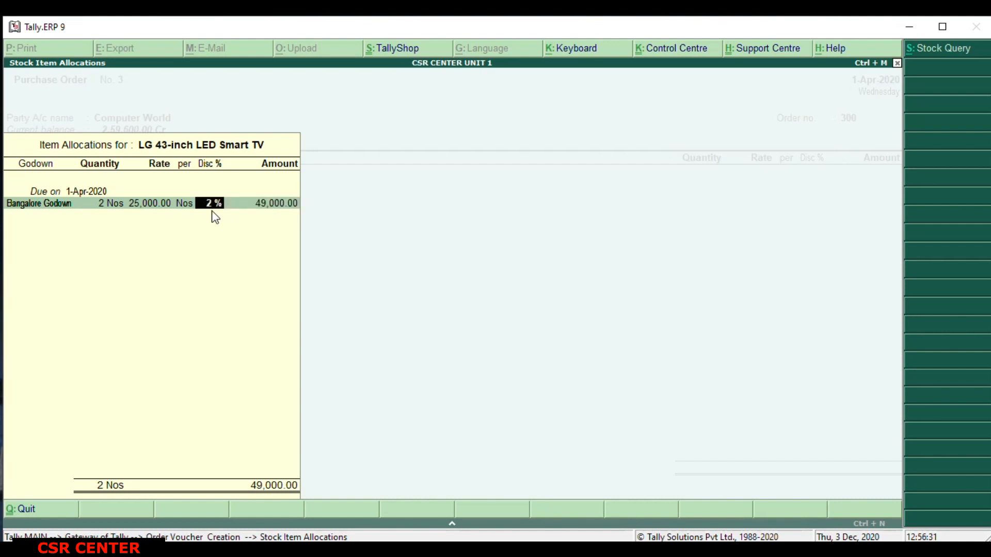
{"action": "type", "text": "3"}
{"action": "key", "text": "Return"}
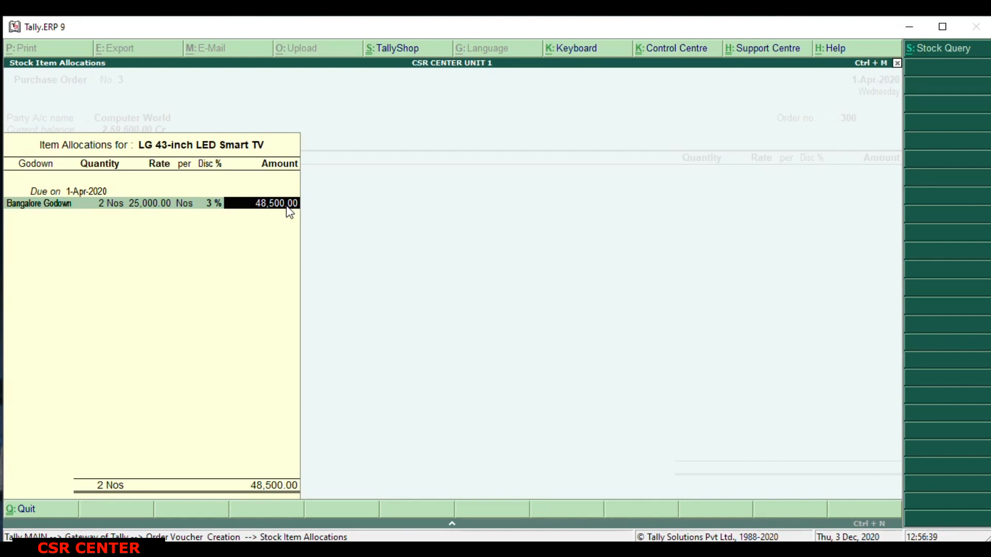
{"action": "key", "text": "Return"}
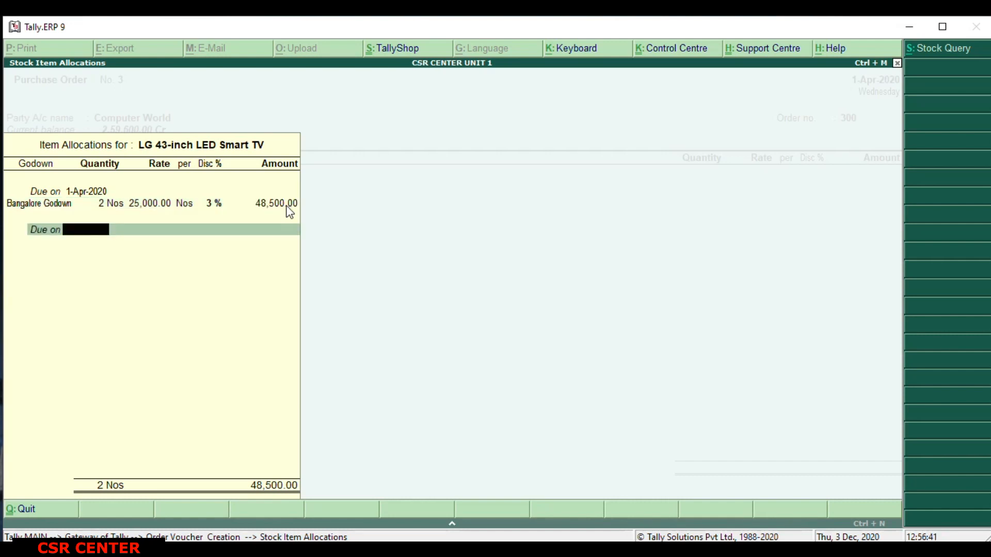
{"action": "key", "text": "Return"}
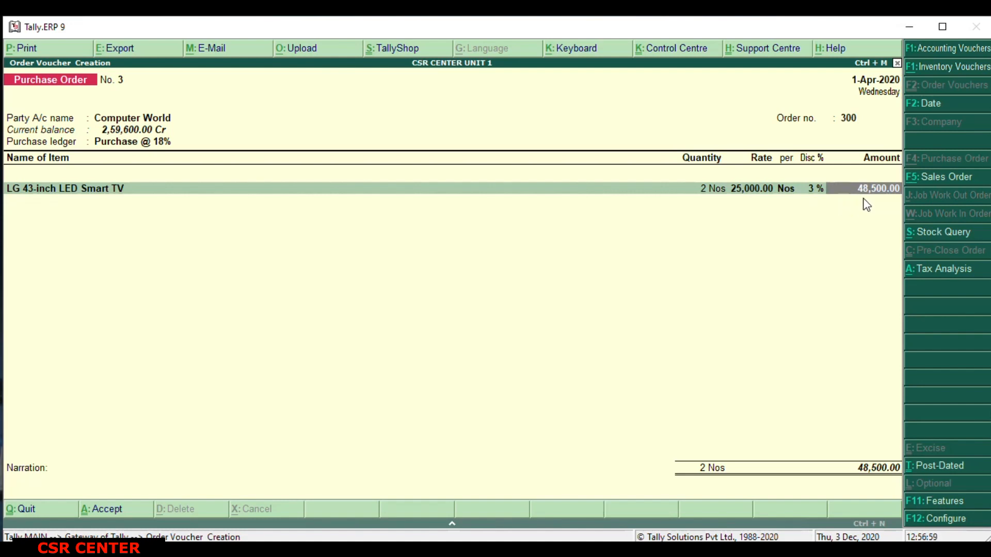
End the item list without further items or ledgers, leave the narration blank, and save the purchase order.
{"action": "key", "text": "Return"}
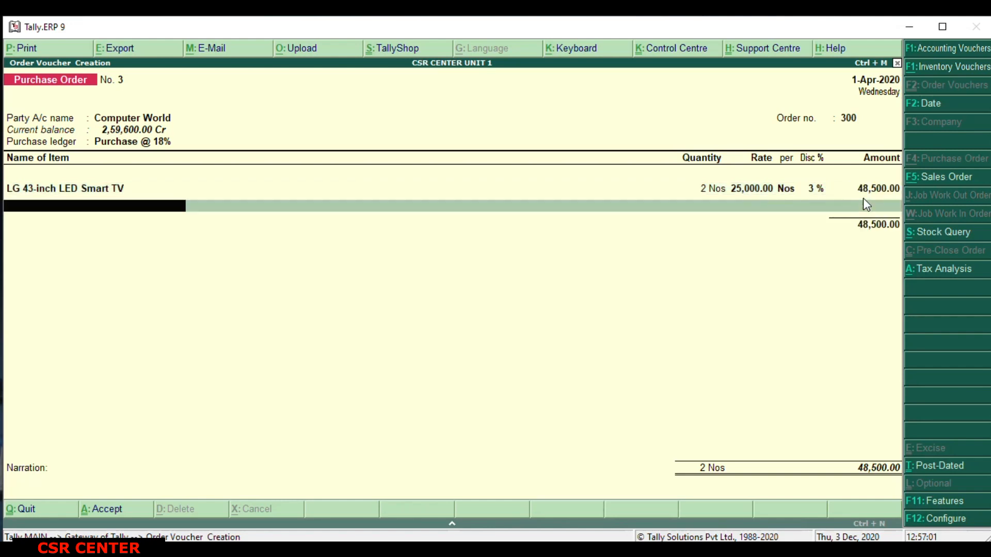
{"action": "key", "text": "Return"}
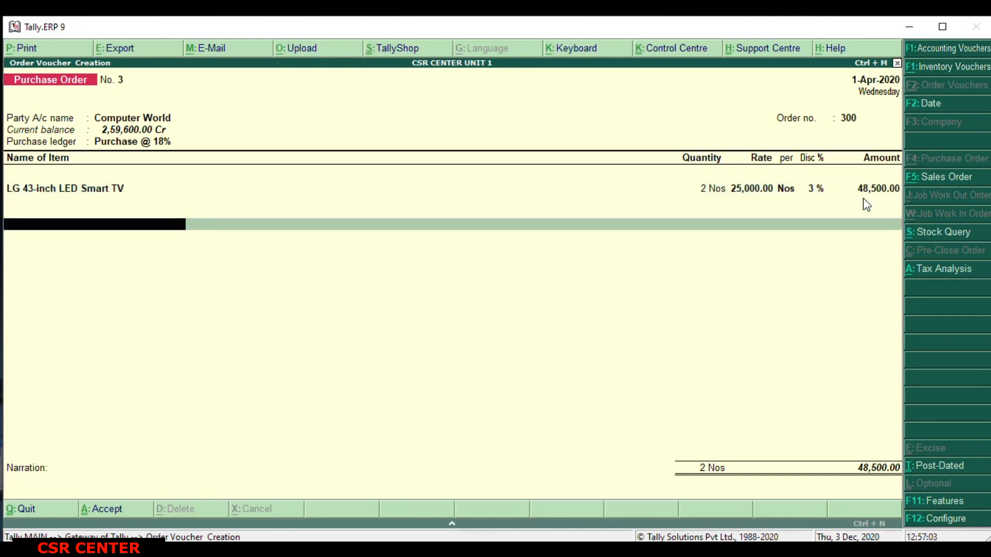
{"action": "key", "text": "Return"}
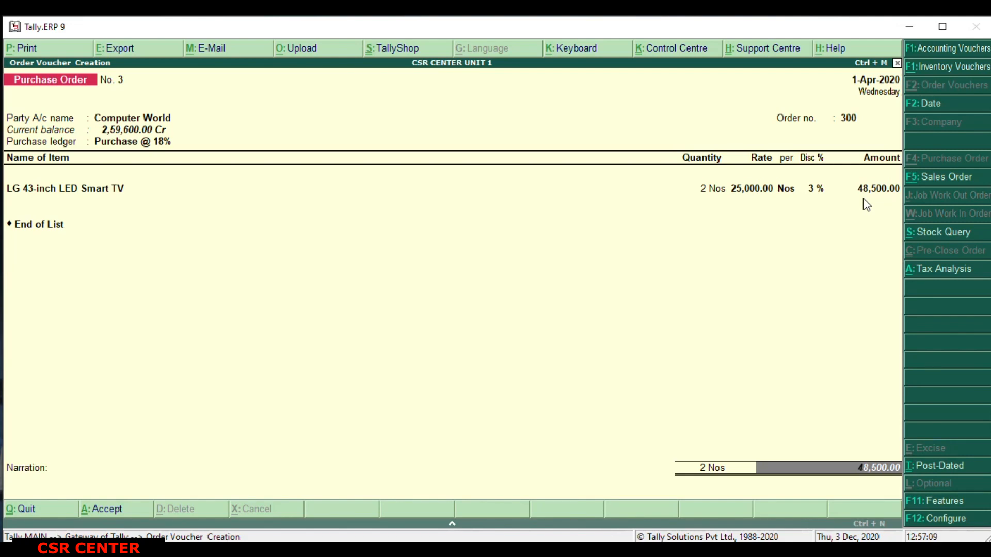
{"action": "key", "text": "Return"}
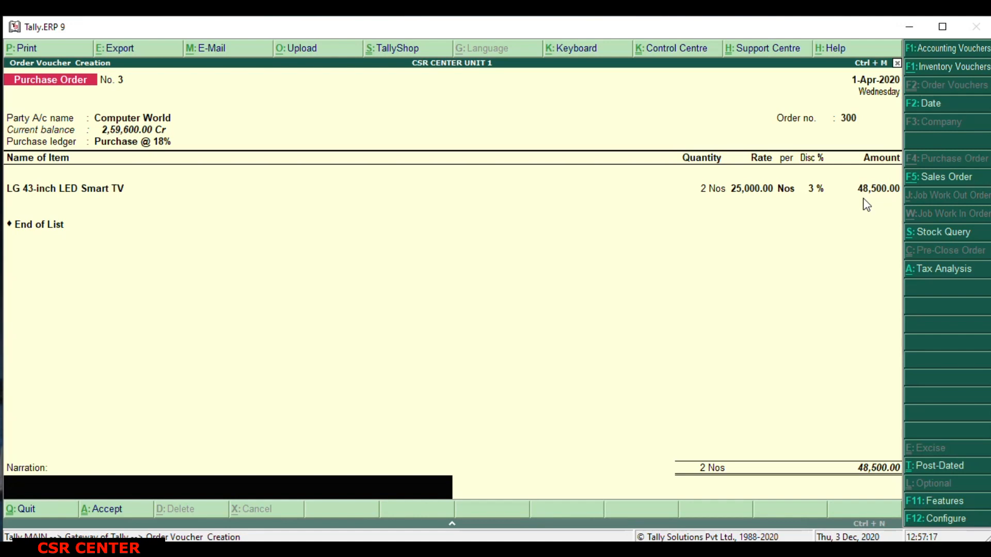
{"action": "key", "text": "Return"}
{"action": "key", "text": "Return"}
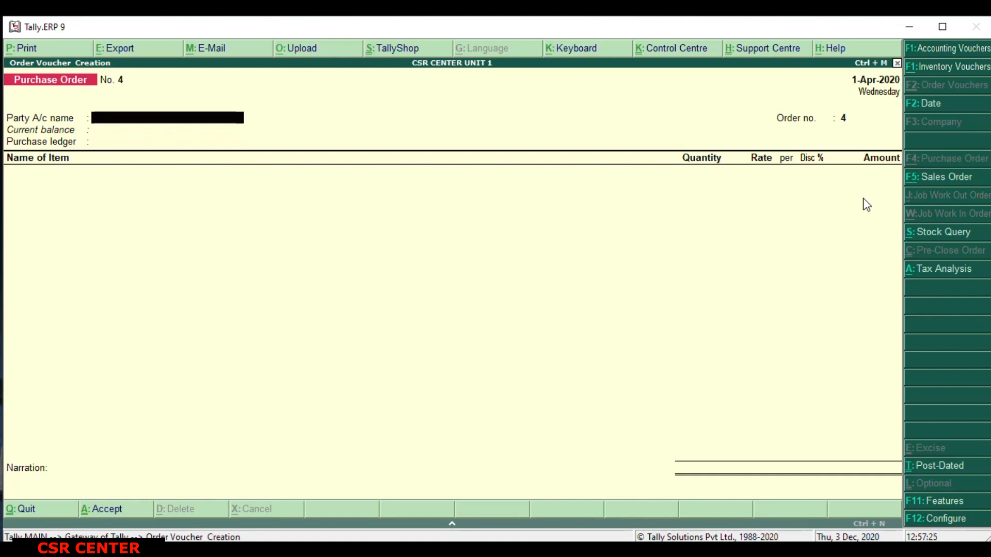
Leave order voucher entry and start a new Purchase accounting voucher.
{"action": "key", "text": "Escape"}
{"action": "key", "text": "y"}
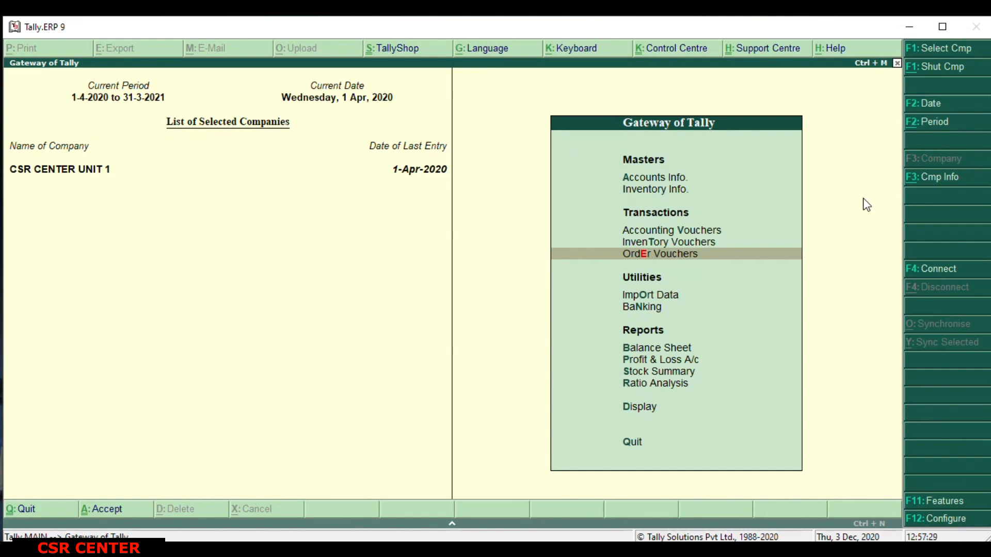
{"action": "key", "text": "v"}
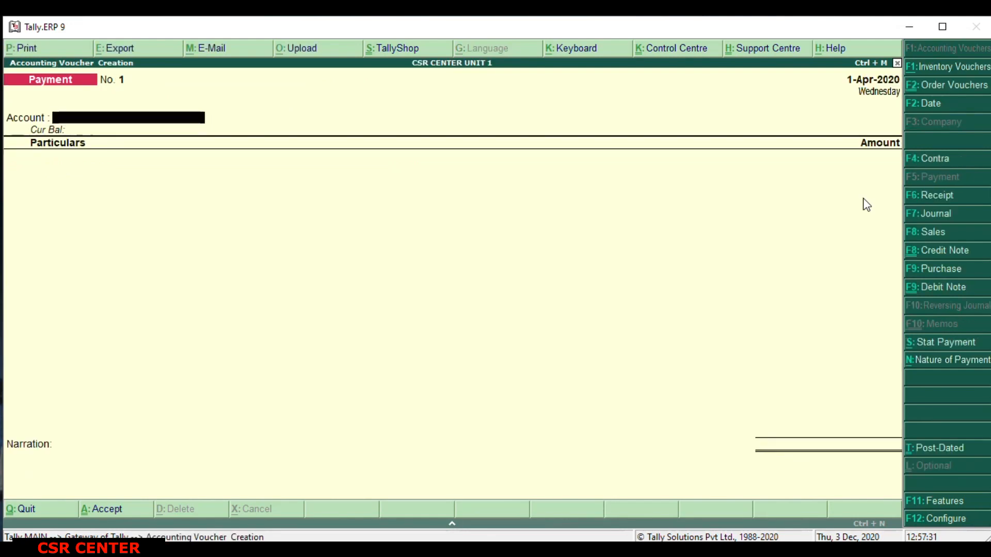
{"action": "left_click", "coordinate": [953, 270]}
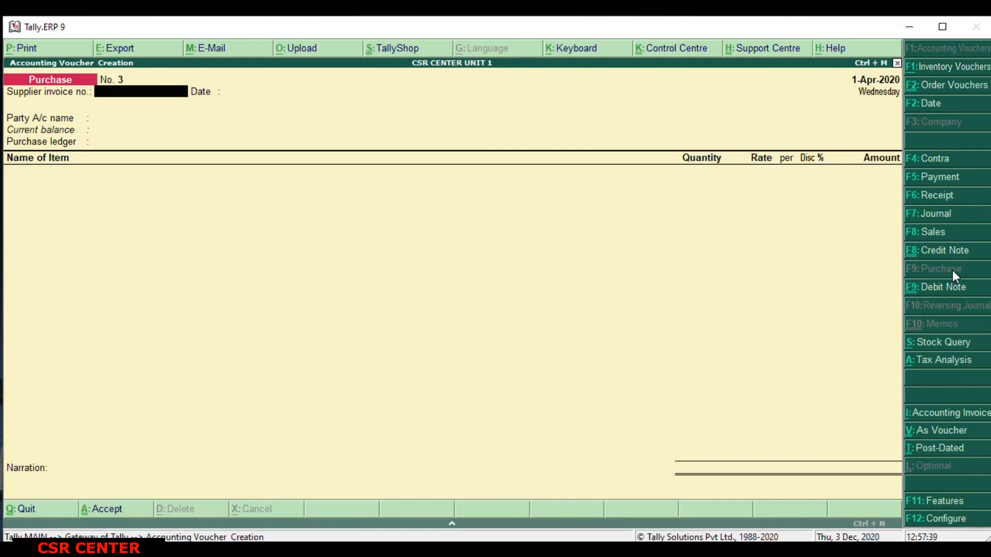
Enter supplier invoice number 500 dated 1-Apr-2020 and choose Computer World as the party account.
{"action": "type", "text": "500"}
{"action": "key", "text": "Return"}
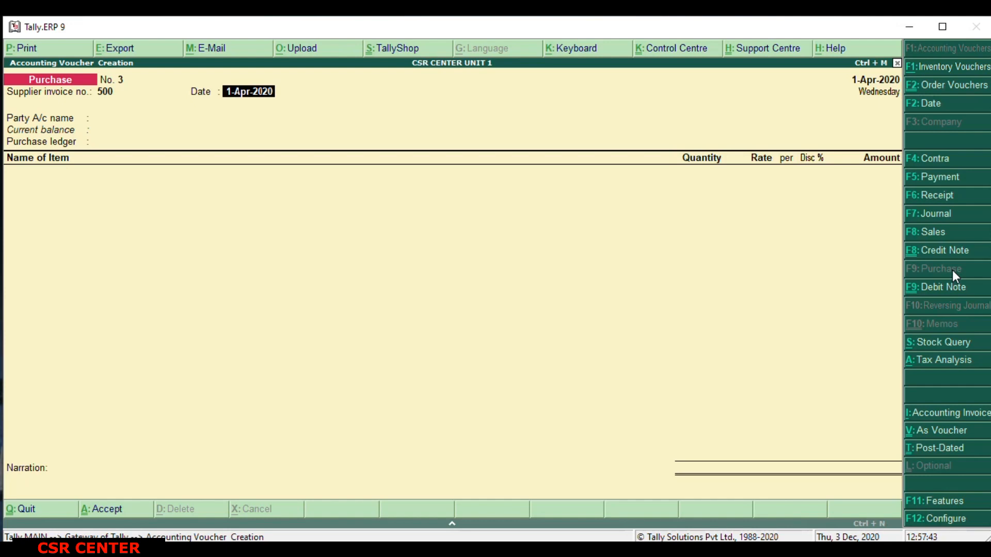
{"action": "key", "text": "Return"}
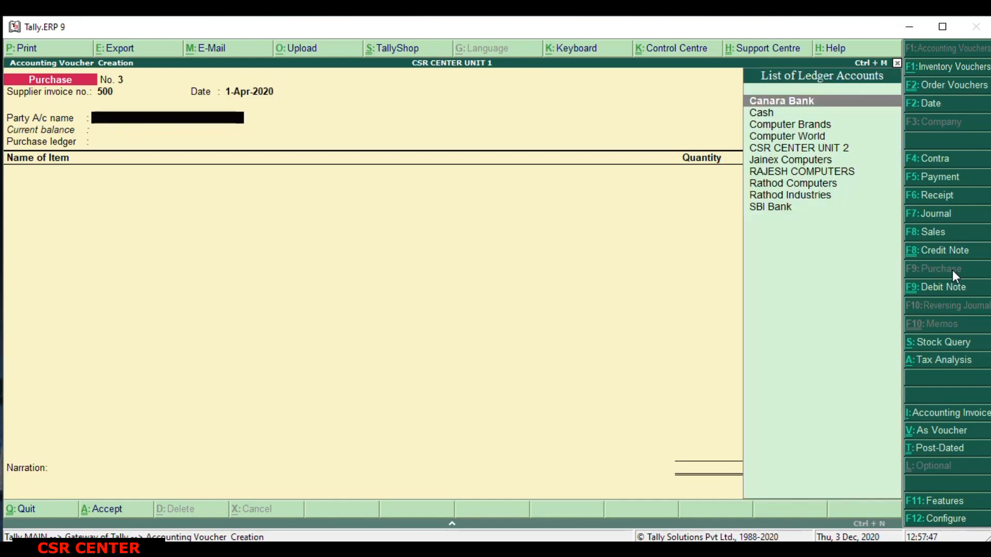
{"action": "key", "text": "Down"}
{"action": "key", "text": "Down"}
{"action": "key", "text": "Down"}
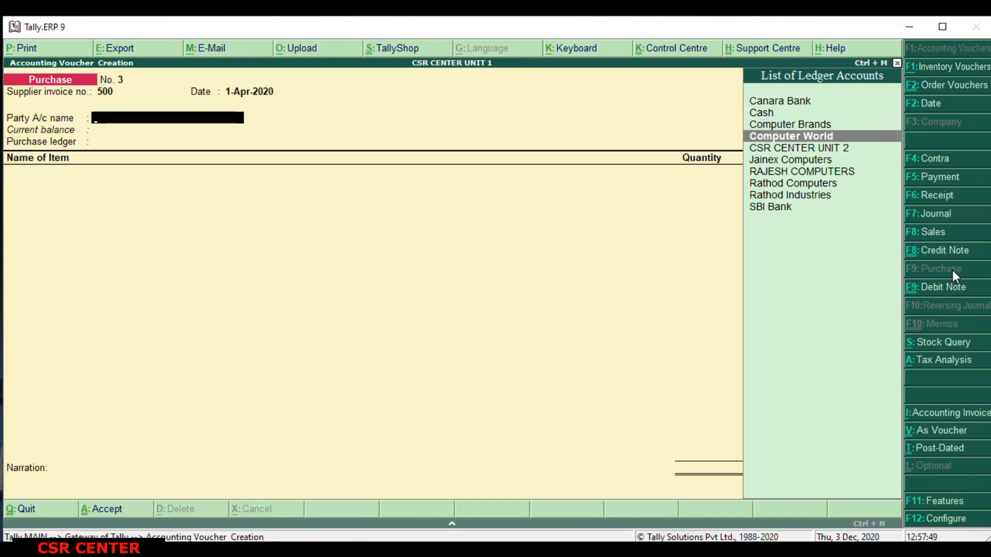
{"action": "key", "text": "Return"}
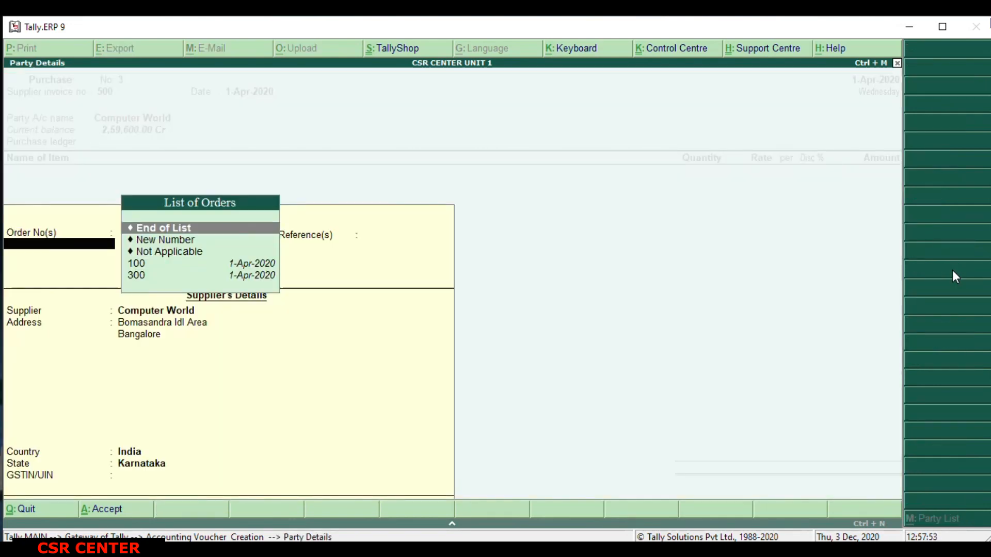
Link the TV purchase order to the voucher, end the order list, and accept the supplier's details with India and Karnataka.
{"action": "key", "text": "Down"}
{"action": "key", "text": "Down"}
{"action": "key", "text": "Down"}
{"action": "key", "text": "Down"}
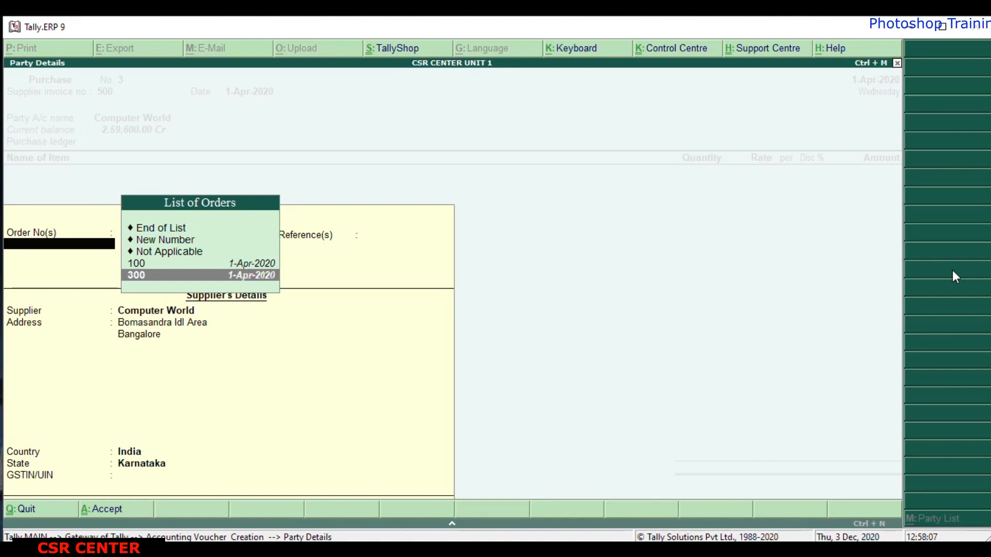
{"action": "key", "text": "Return"}
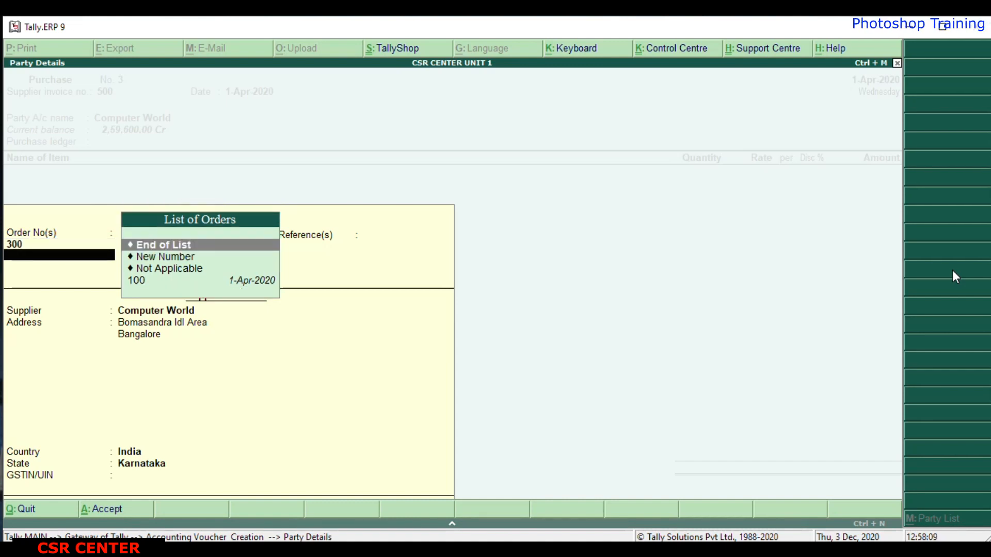
{"action": "key", "text": "Return"}
{"action": "key", "text": "Return"}
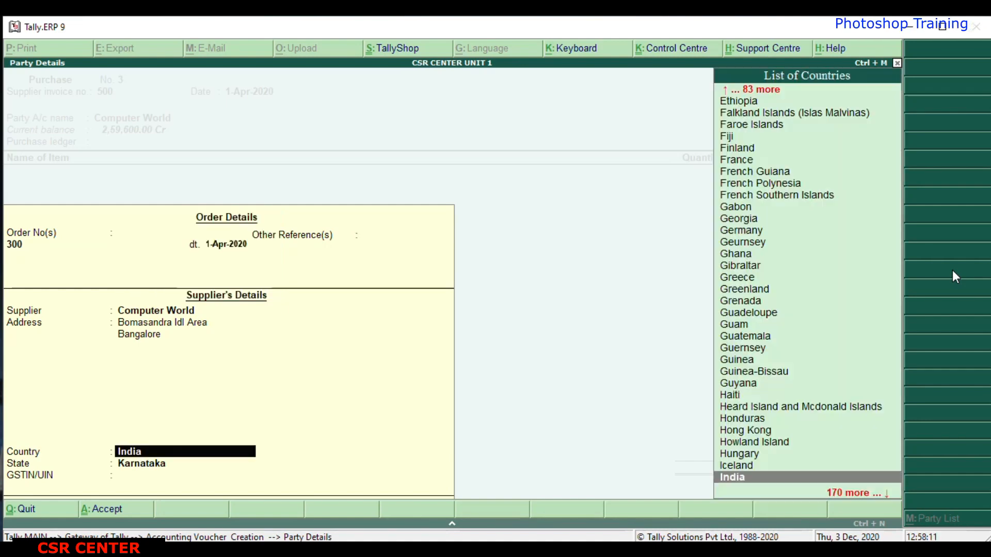
{"action": "key", "text": "Return"}
{"action": "key", "text": "Return"}
{"action": "key", "text": "Return"}
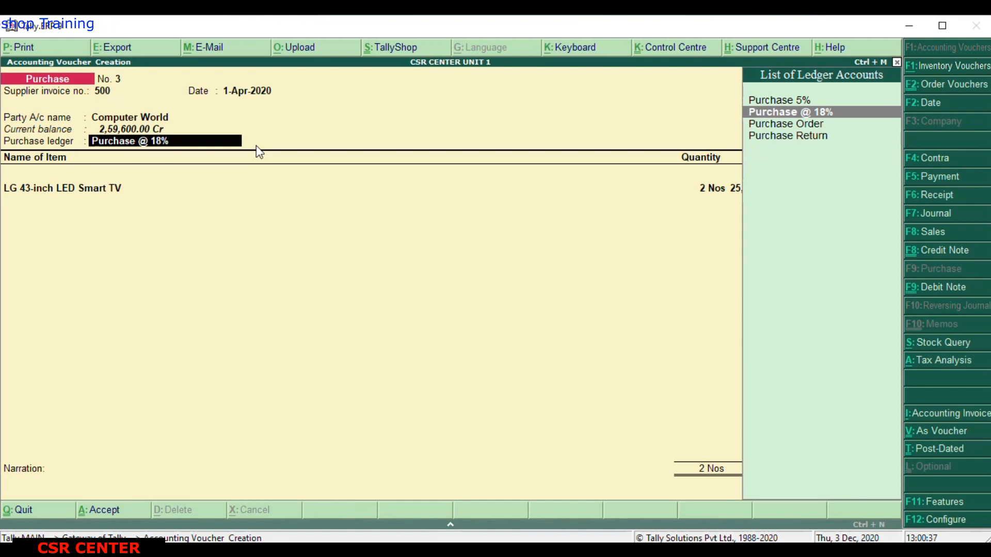
Create a new purchase ledger named Purchase Account under the Purchase Accounts group from within the voucher.
{"action": "key", "text": "alt+c"}
{"action": "type", "text": "Purchase A"}
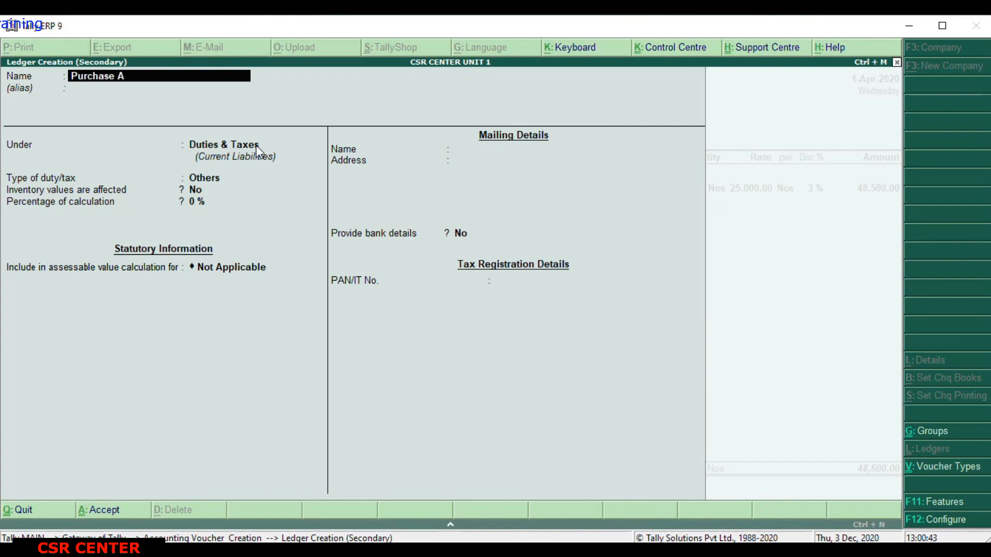
{"action": "type", "text": "ccount"}
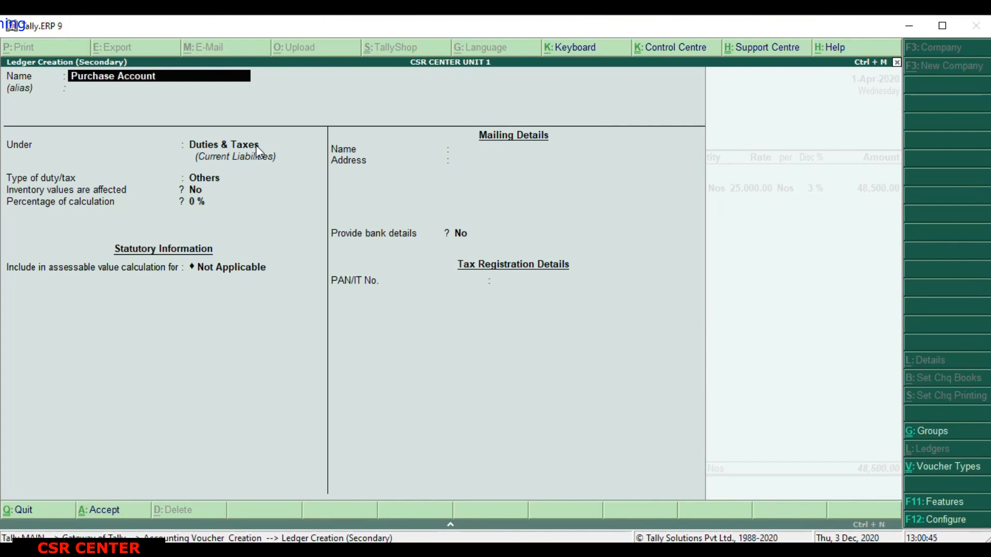
{"action": "key", "text": "Return"}
{"action": "key", "text": "Return"}
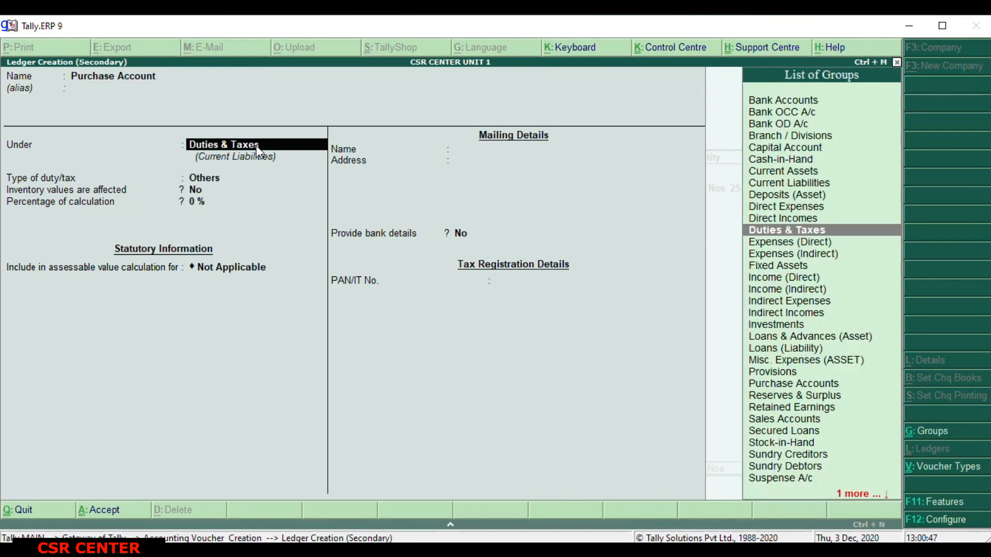
{"action": "type", "text": "Pu"}
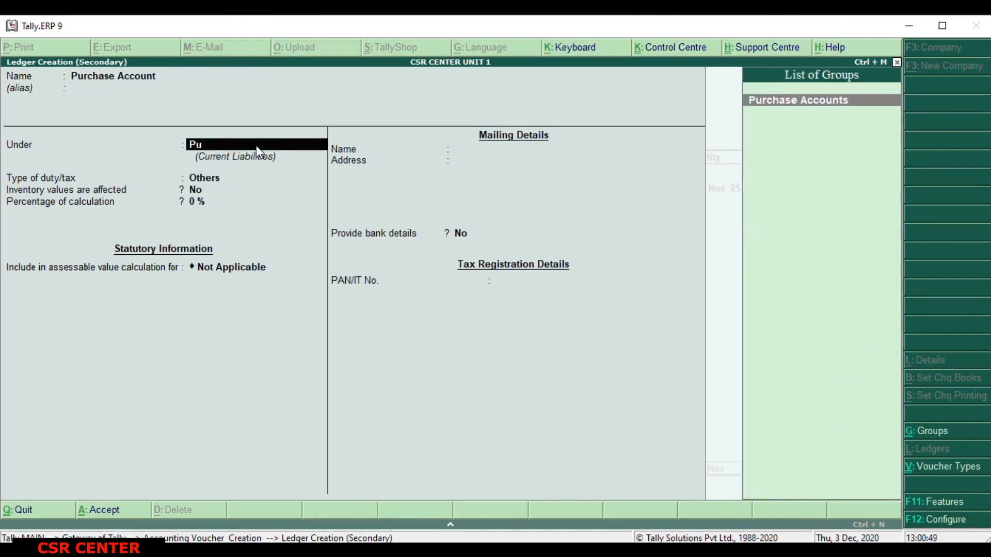
{"action": "key", "text": "Return"}
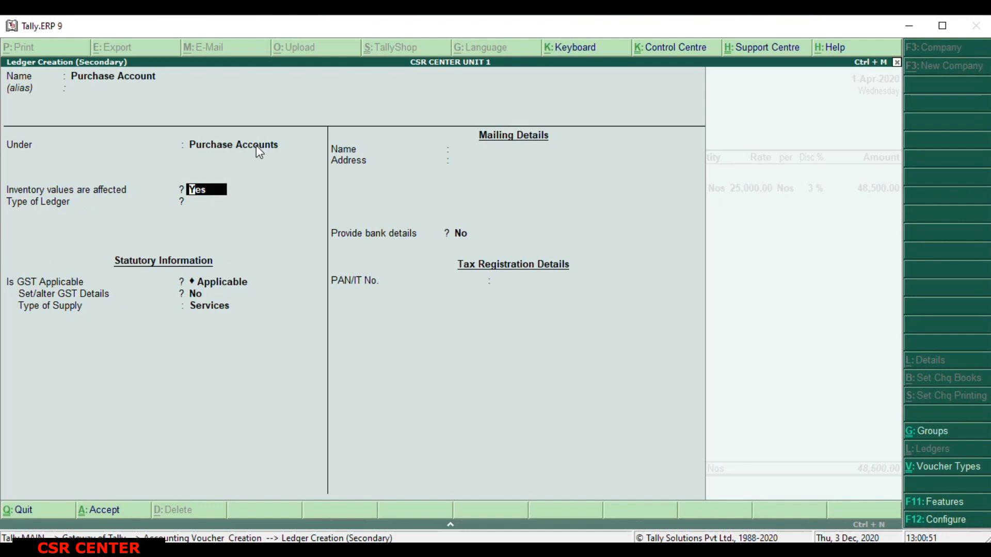
Keep inventory affected, ledger type Not Applicable and GST Applicable without GST details, set the supply type to Goods, and save the ledger.
{"action": "key", "text": "Return"}
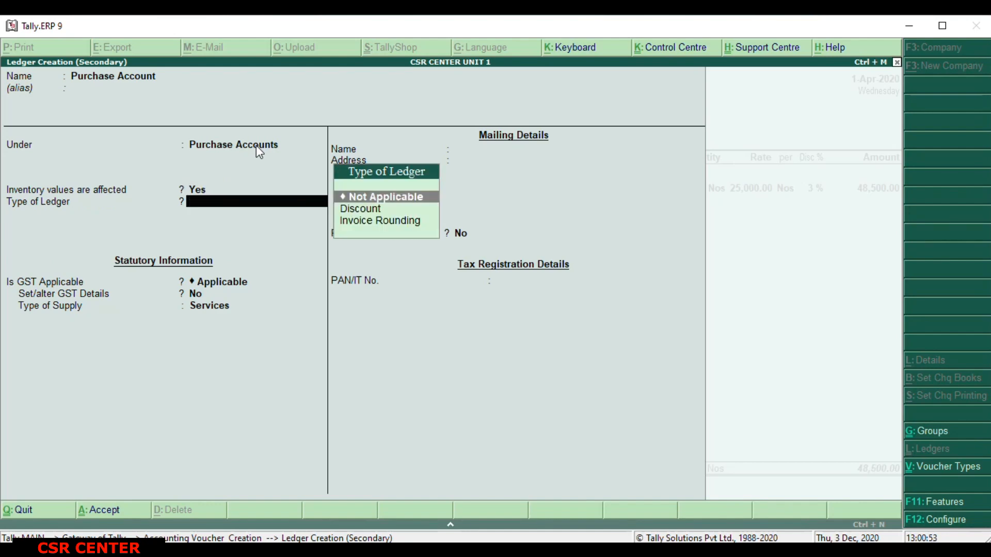
{"action": "key", "text": "Return"}
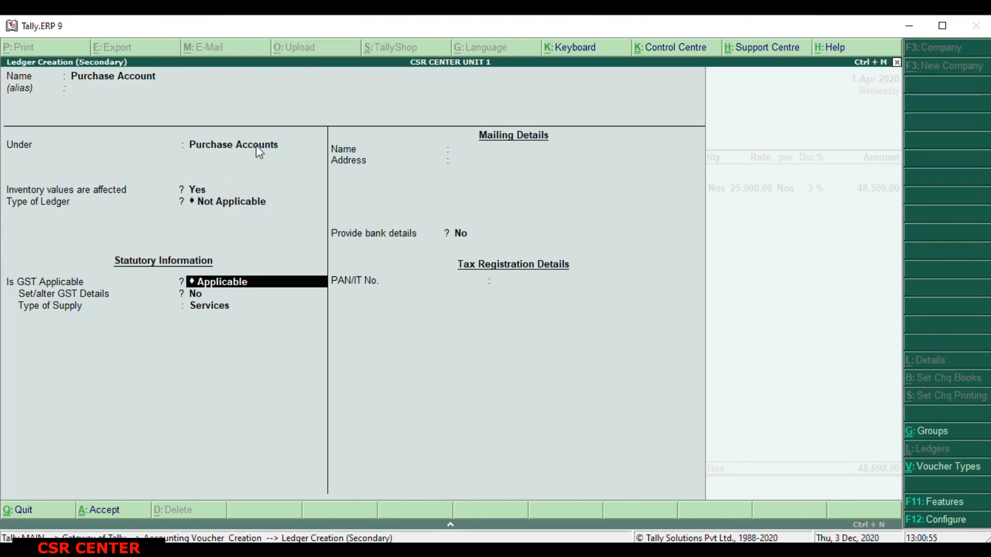
{"action": "key", "text": "Return"}
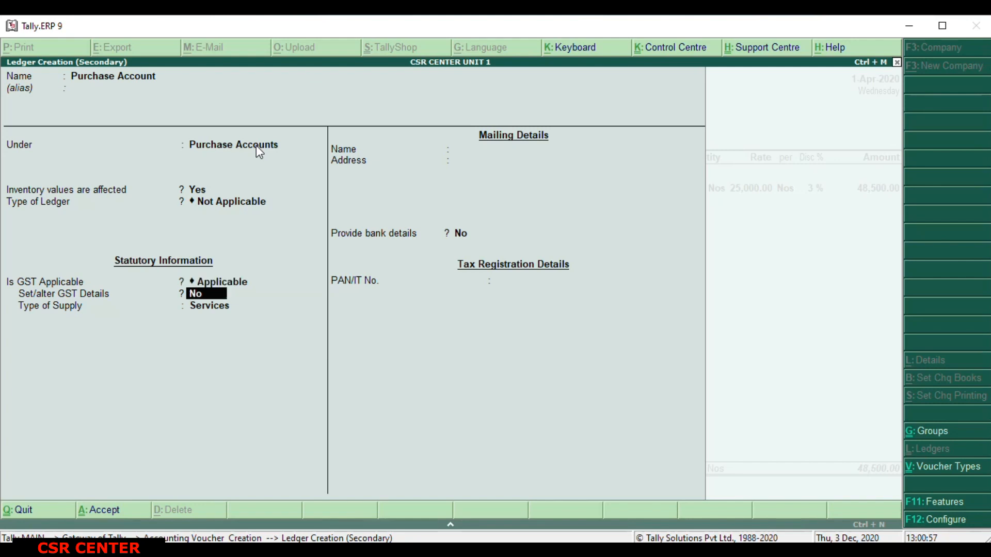
{"action": "key", "text": "Return"}
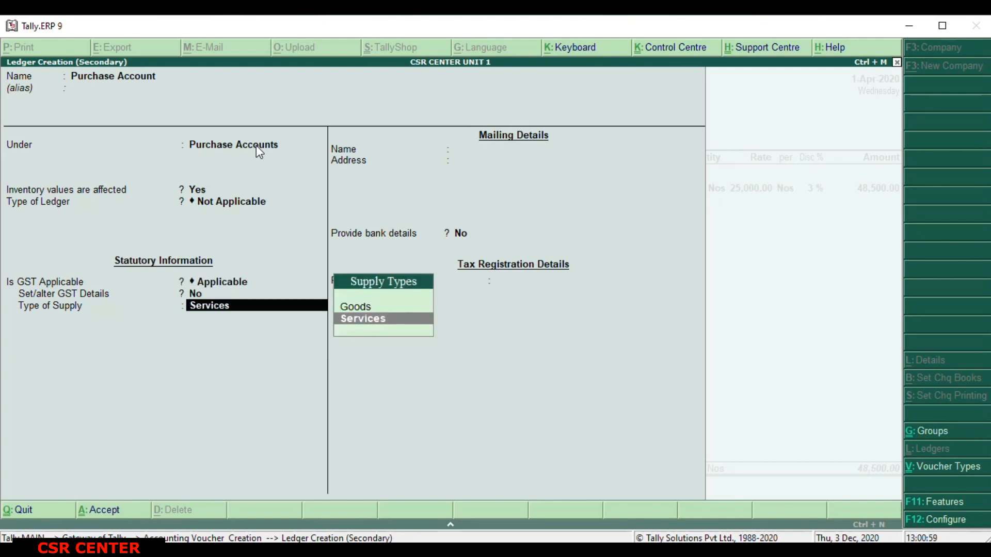
{"action": "key", "text": "Up"}
{"action": "key", "text": "Return"}
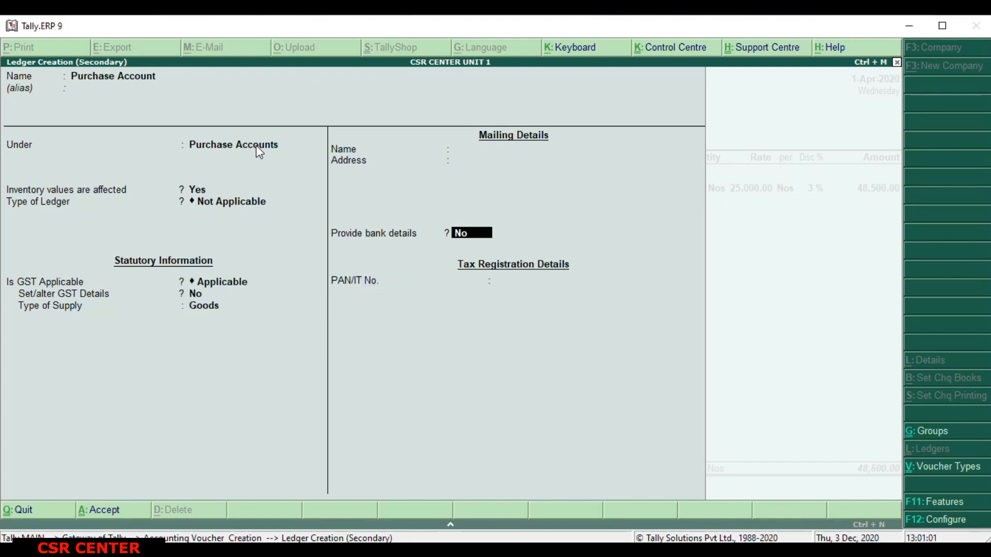
{"action": "key", "text": "Return"}
{"action": "key", "text": "Return"}
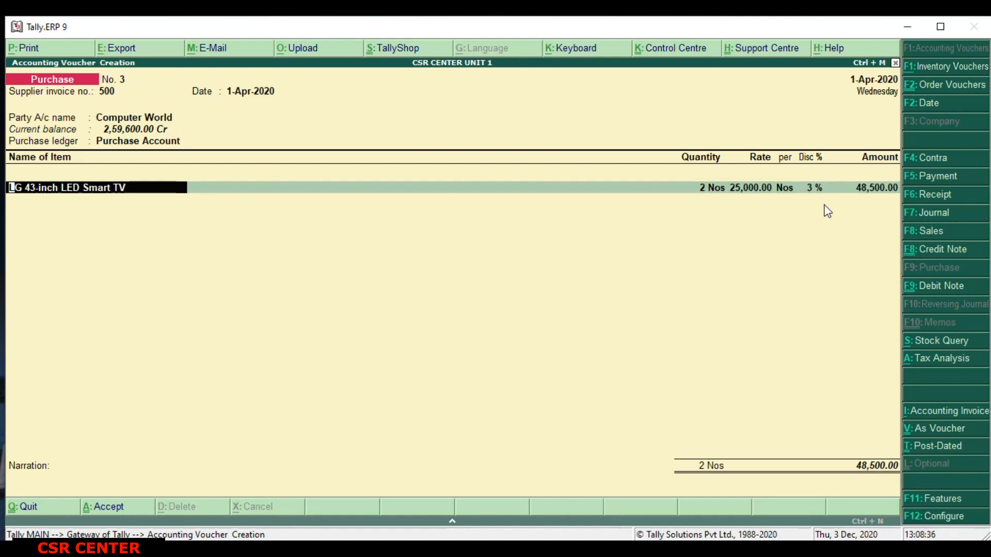
Accept the LG 43-inch LED Smart TV's allocation from the linked order at Bangalore Godown and end the item list.
{"action": "key", "text": "Return"}
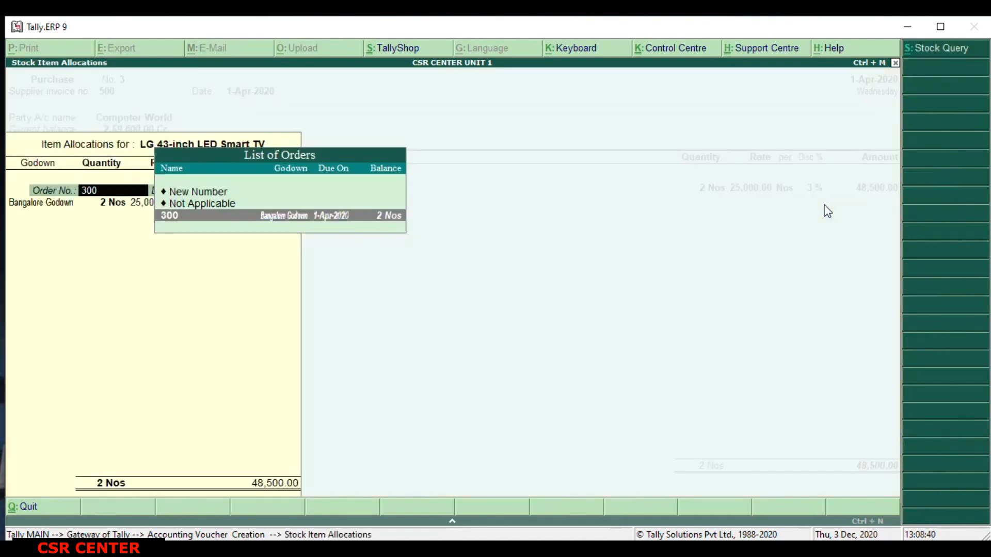
{"action": "key", "text": "Return"}
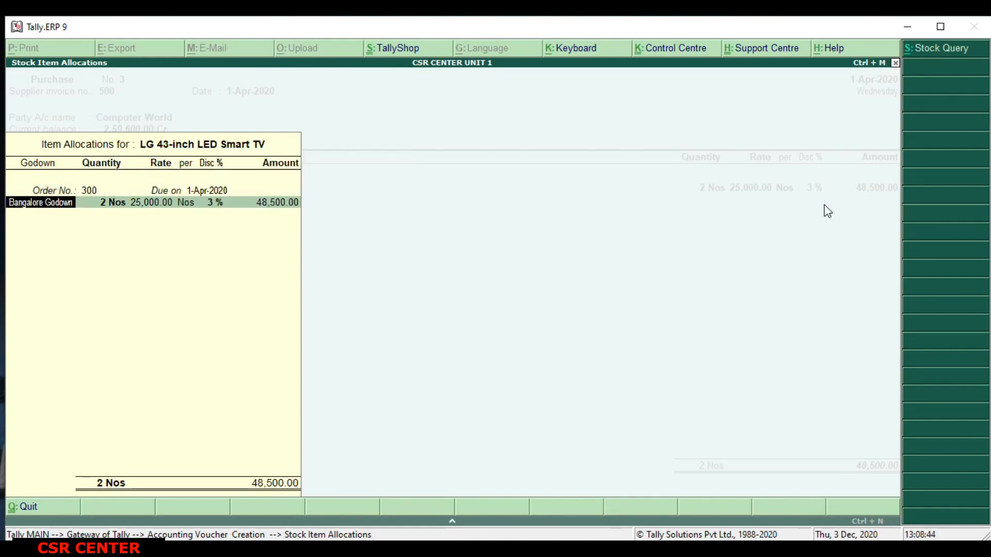
{"action": "key", "text": "Return"}
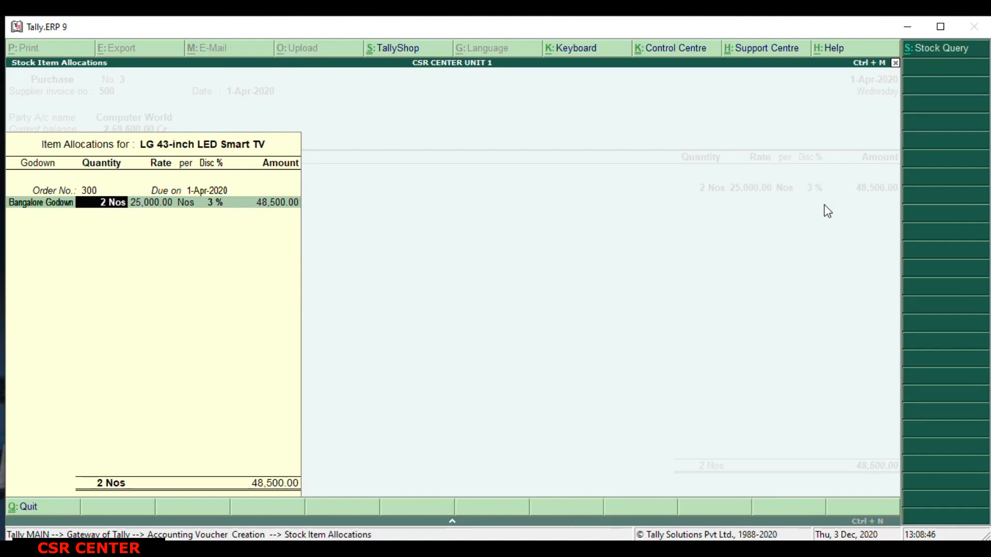
{"action": "key", "text": "Return"}
{"action": "key", "text": "Return"}
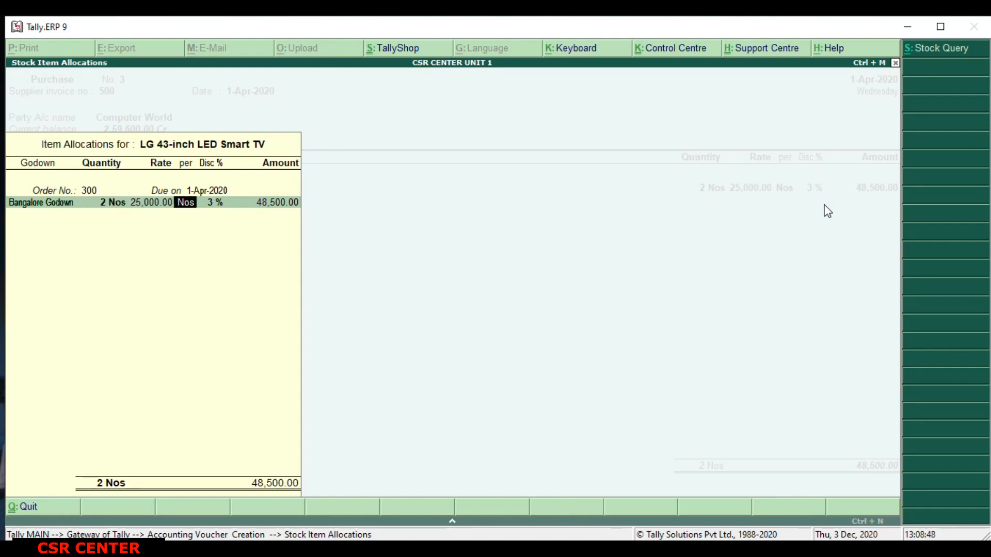
{"action": "key", "text": "Return"}
{"action": "key", "text": "Return"}
{"action": "key", "text": "Return"}
{"action": "key", "text": "Return"}
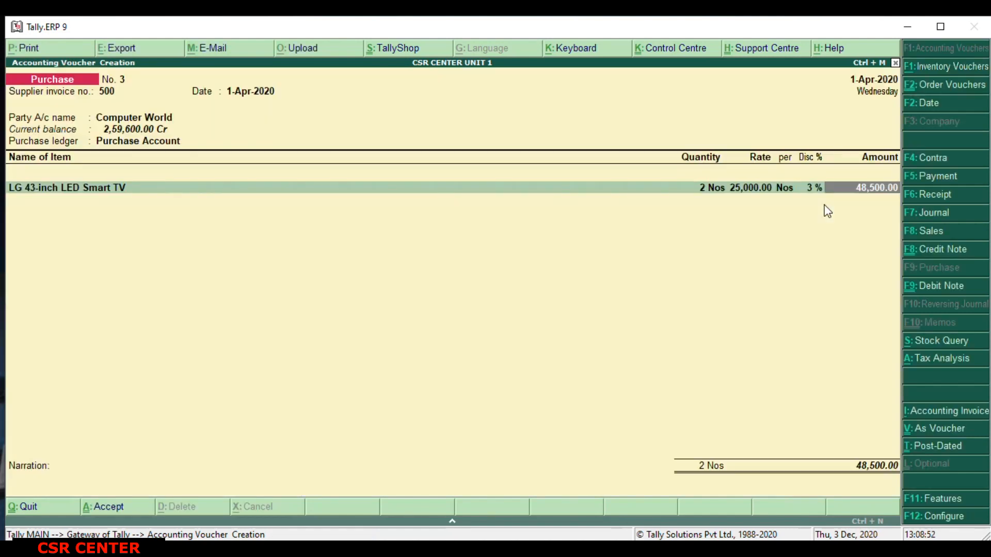
{"action": "key", "text": "Return"}
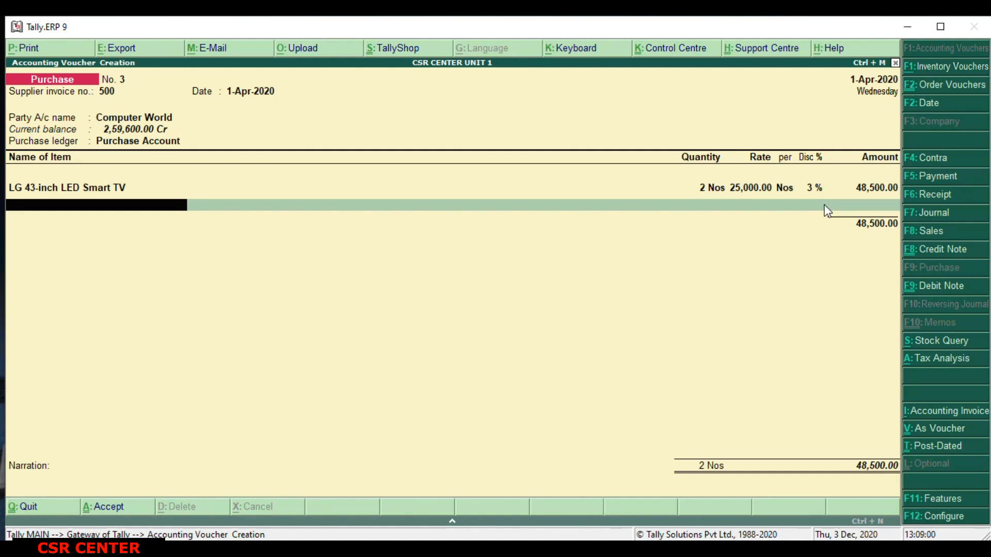
{"action": "key", "text": "Return"}
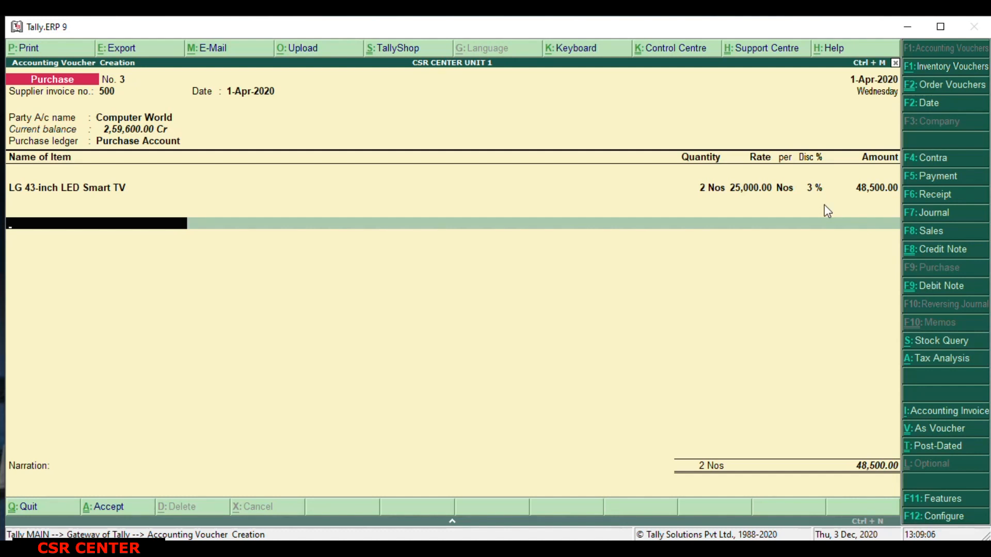
Start a new tax ledger from the voucher, name it SGST 9%, and place it under Duties & Taxes.
{"action": "type", "text": "I"}
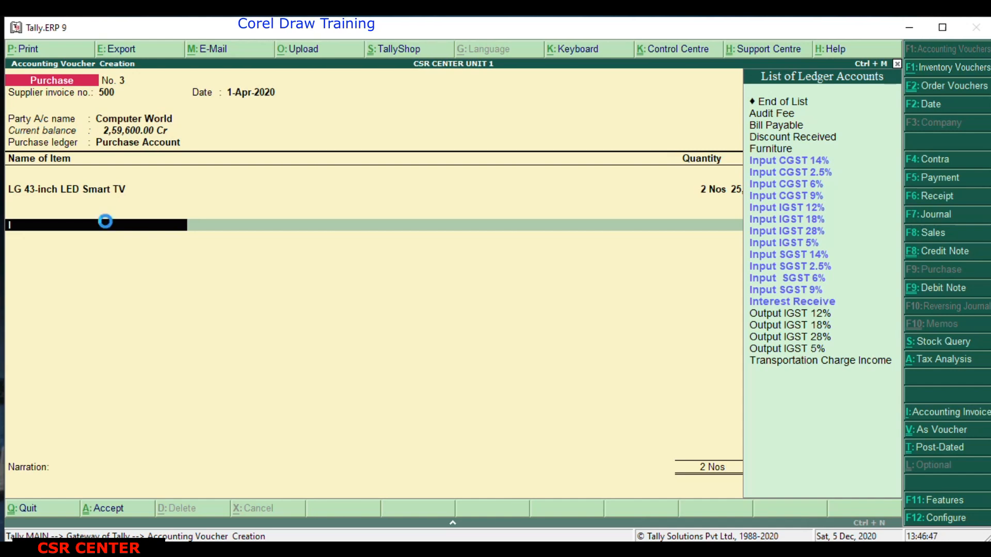
{"action": "key", "text": "alt+c"}
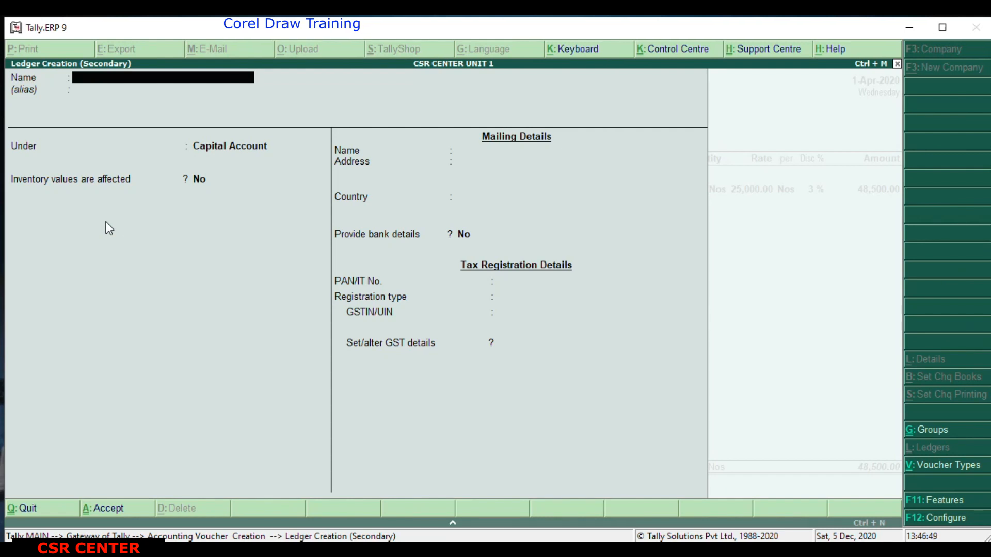
{"action": "type", "text": "SGS"}
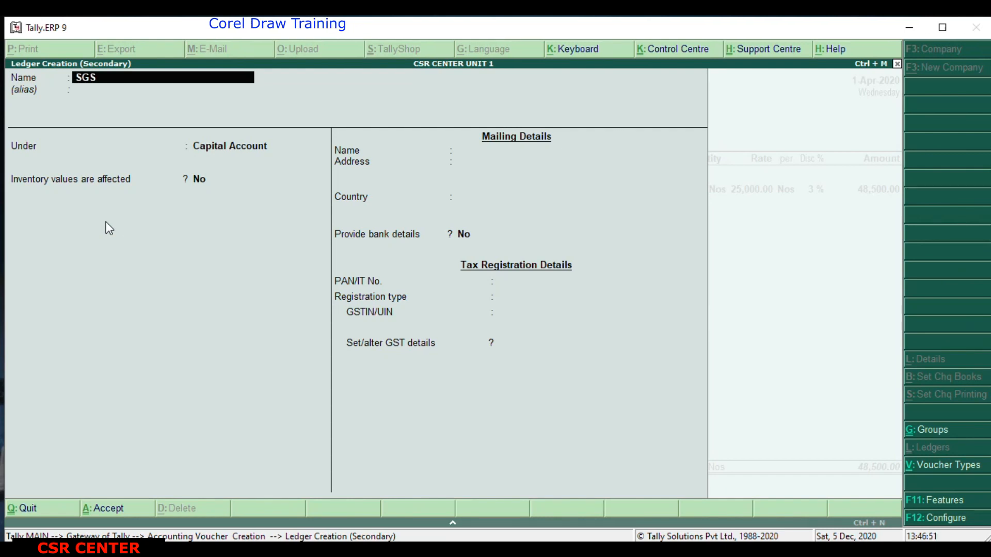
{"action": "type", "text": "T 9"}
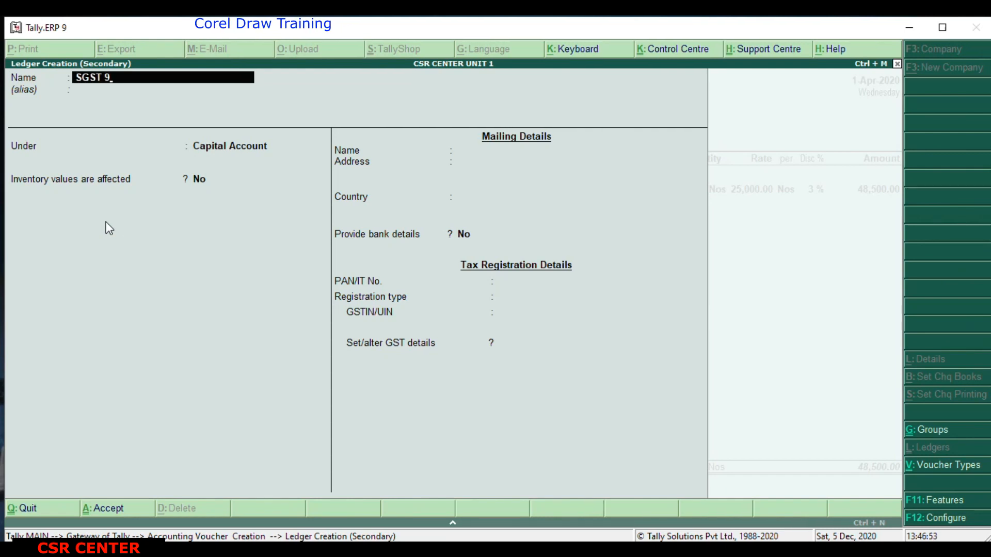
{"action": "type", "text": "%"}
{"action": "key", "text": "Return"}
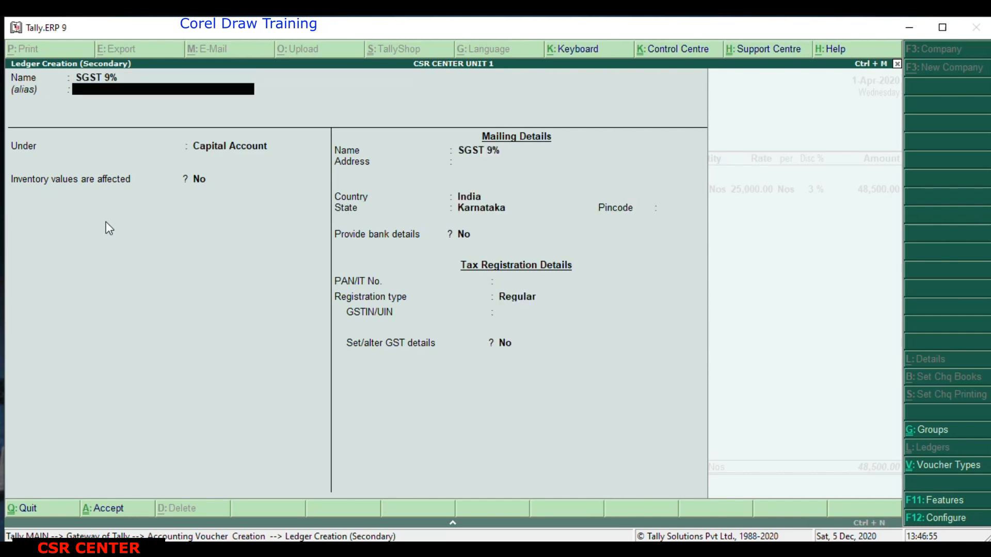
{"action": "key", "text": "Return"}
{"action": "type", "text": "DU"}
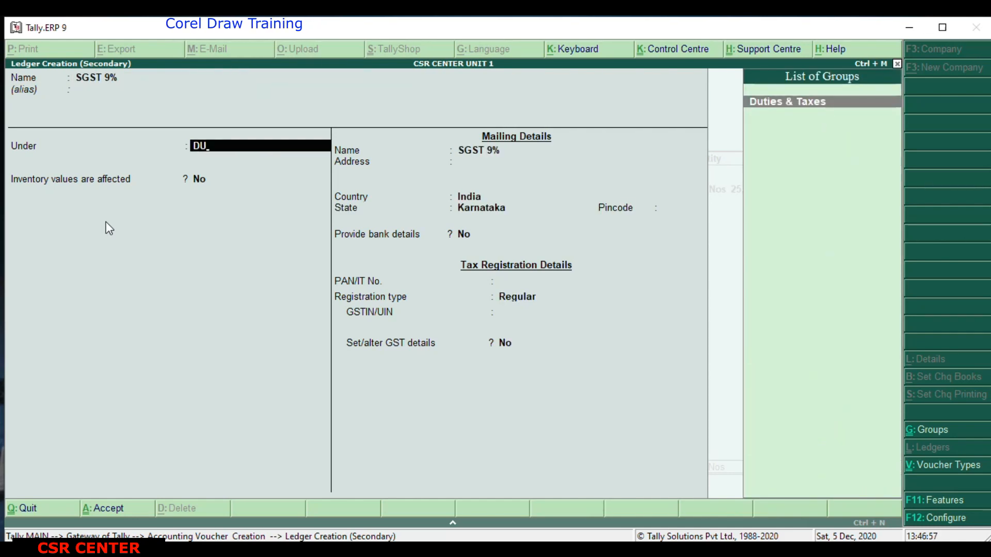
{"action": "key", "text": "Return"}
Set the SGST ledger's duty type to GST, tax type to State Tax, and calculation percentage to 9%, leaving inventory values unaffected.
{"action": "key", "text": "Up"}
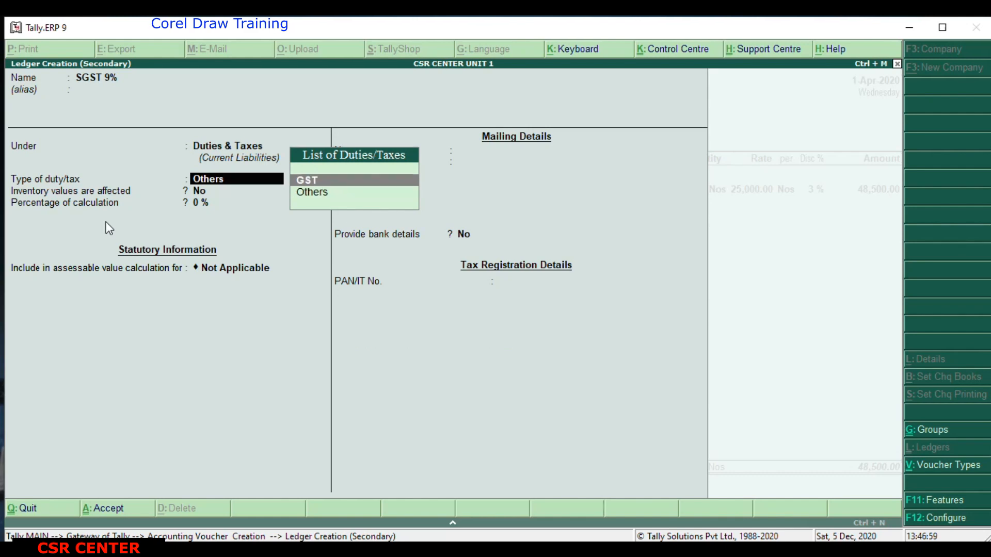
{"action": "key", "text": "Return"}
{"action": "key", "text": "Down"}
{"action": "key", "text": "Down"}
{"action": "key", "text": "Down"}
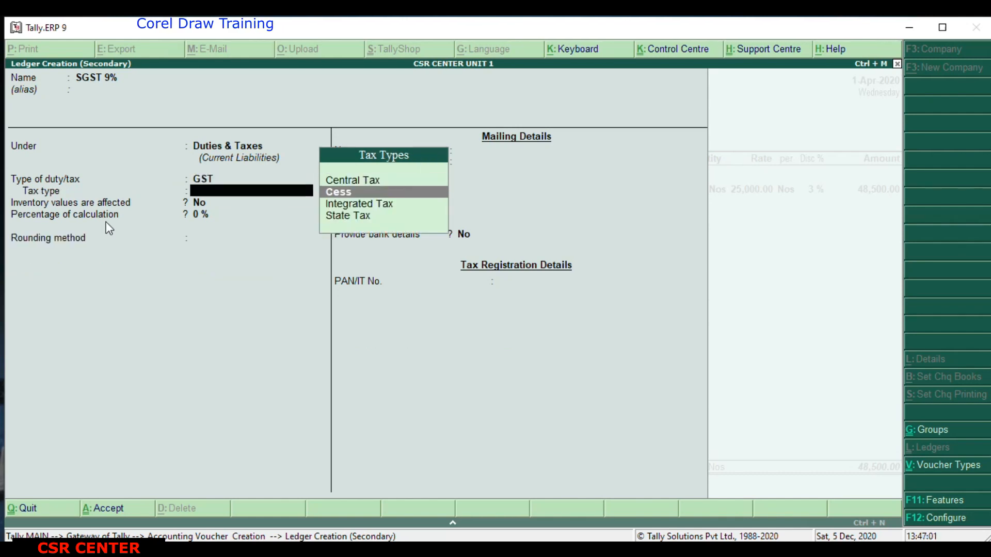
{"action": "key", "text": "Return"}
{"action": "type", "text": "9"}
{"action": "key", "text": "Return"}
{"action": "key", "text": "Return"}
{"action": "key", "text": "Return"}
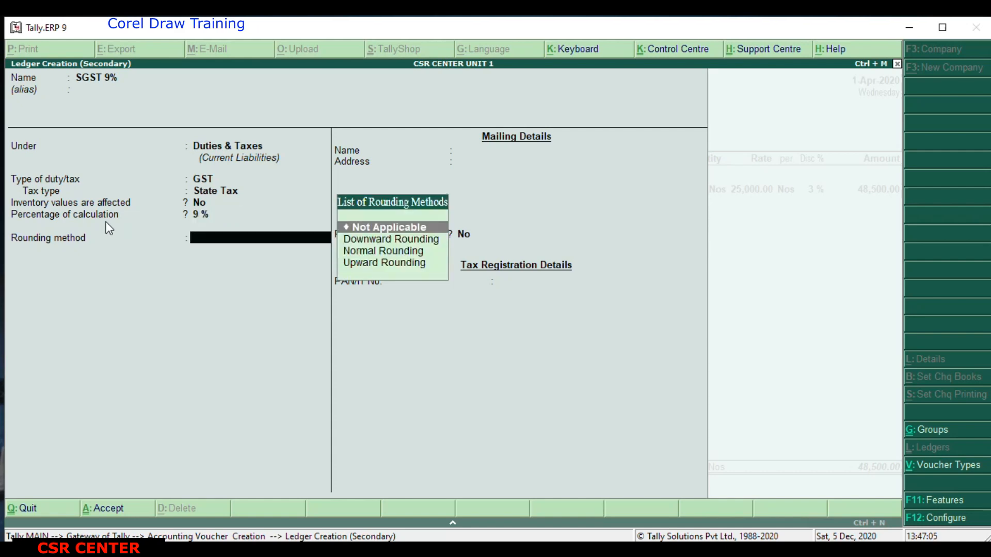
Save the SGST ledger with rounding Not Applicable and calculate 48500*9% in the calculator.
{"action": "key", "text": "Return"}
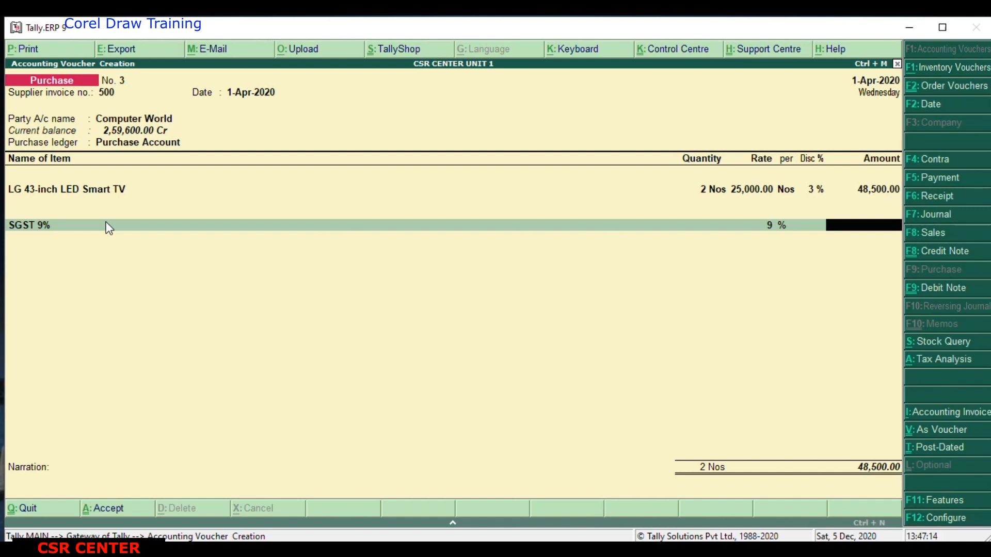
{"action": "left_click", "coordinate": [747, 525]}
{"action": "left_click", "coordinate": [741, 489]}
{"action": "type", "text": "48"}
{"action": "type", "text": "00"}
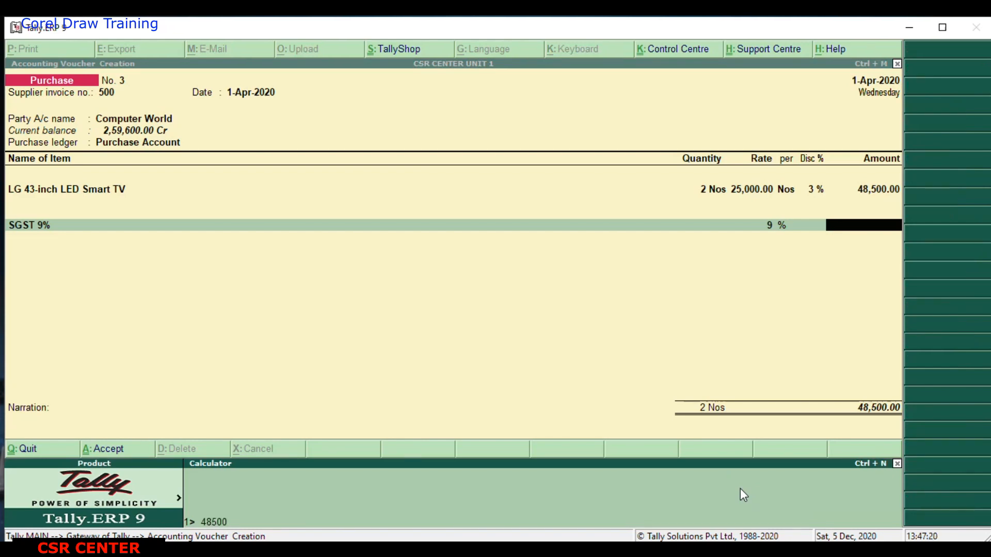
{"action": "type", "text": "*9%"}
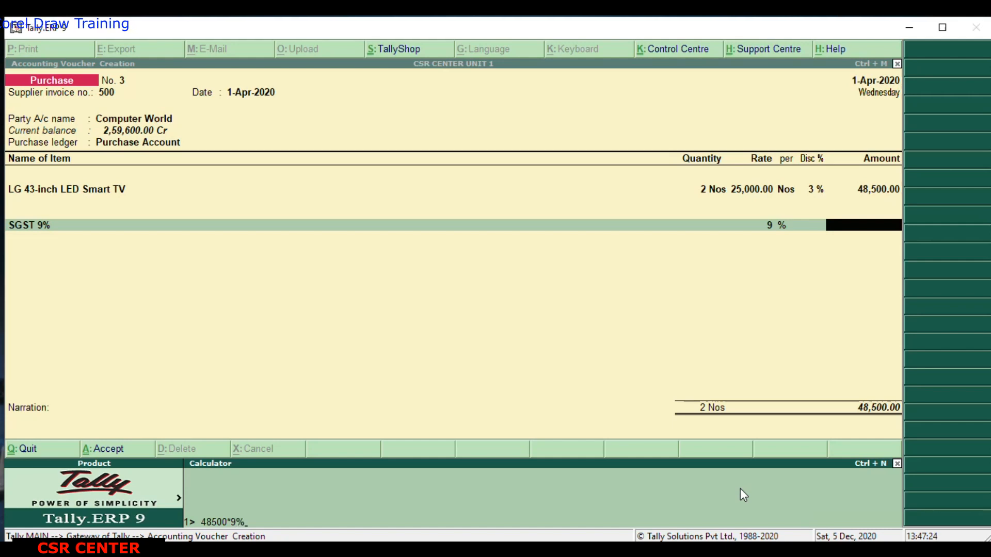
{"action": "key", "text": "Return"}
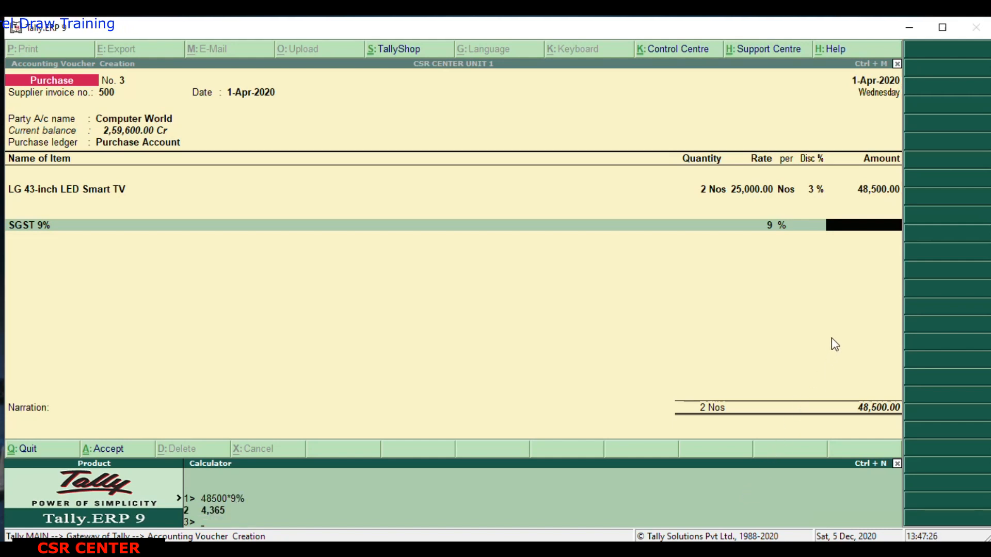
Enter 4365 as the SGST 9% amount in the purchase voucher.
{"action": "left_click", "coordinate": [839, 228]}
{"action": "type", "text": "4"}
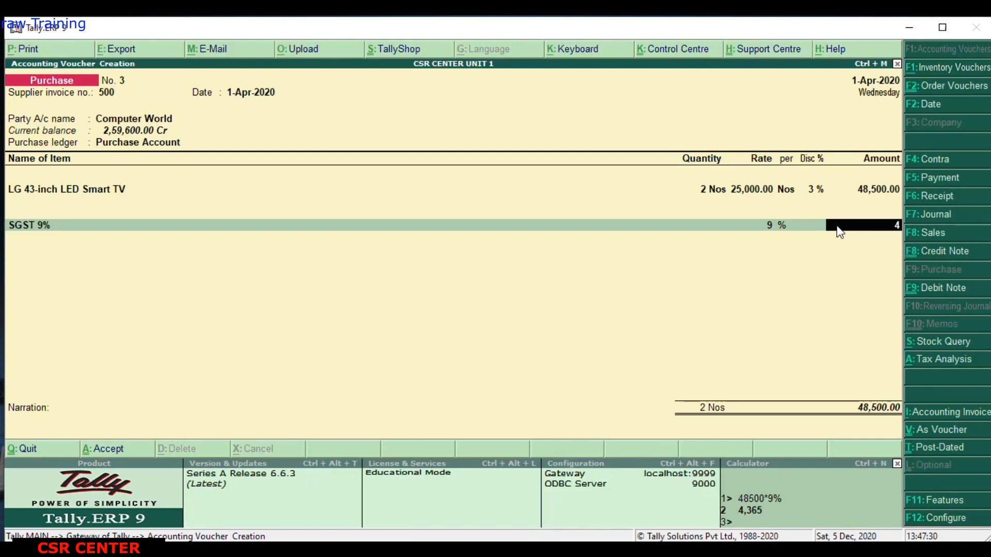
{"action": "type", "text": ",365"}
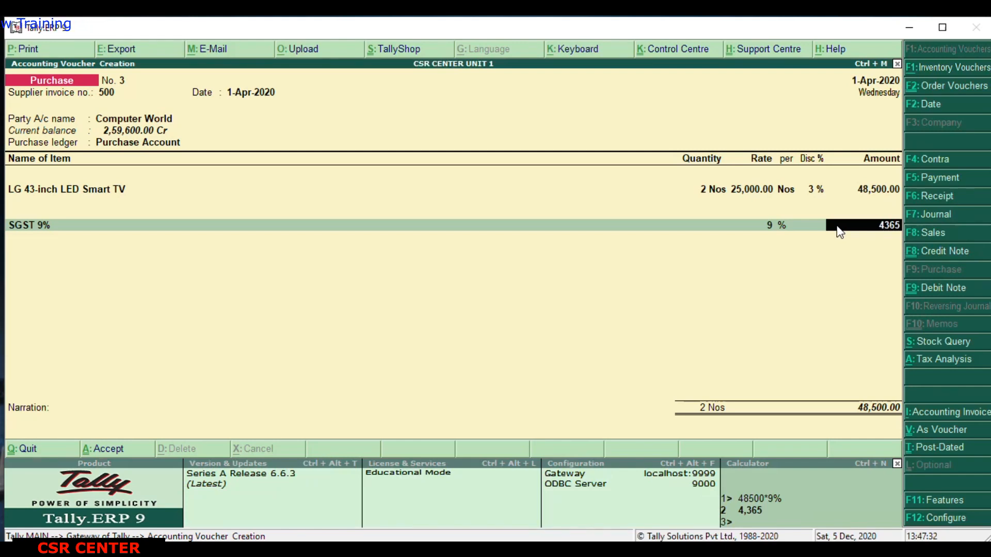
{"action": "key", "text": "Return"}
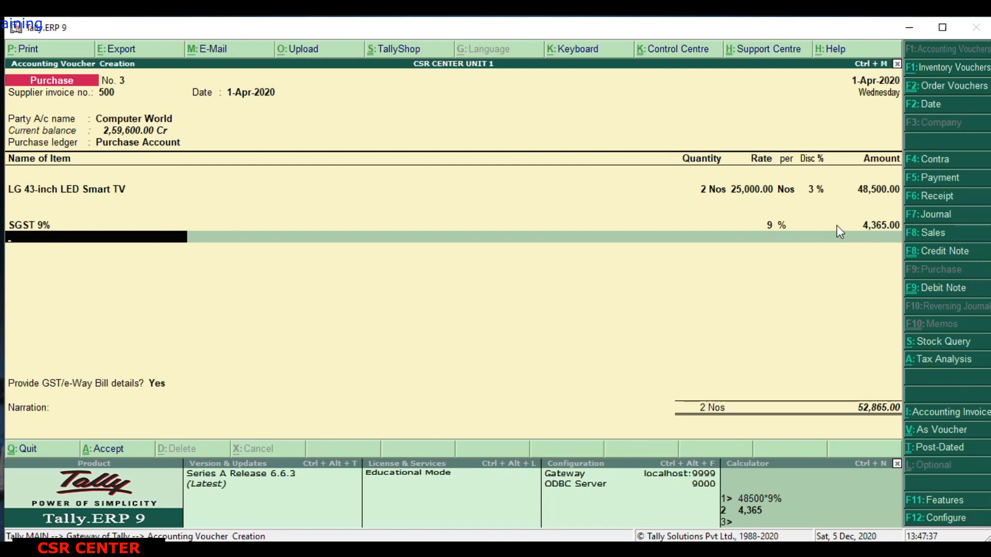
Start a new tax ledger from the voucher, name it CGST 9%, and keep it under Duties & Taxes.
{"action": "key", "text": "alt+c"}
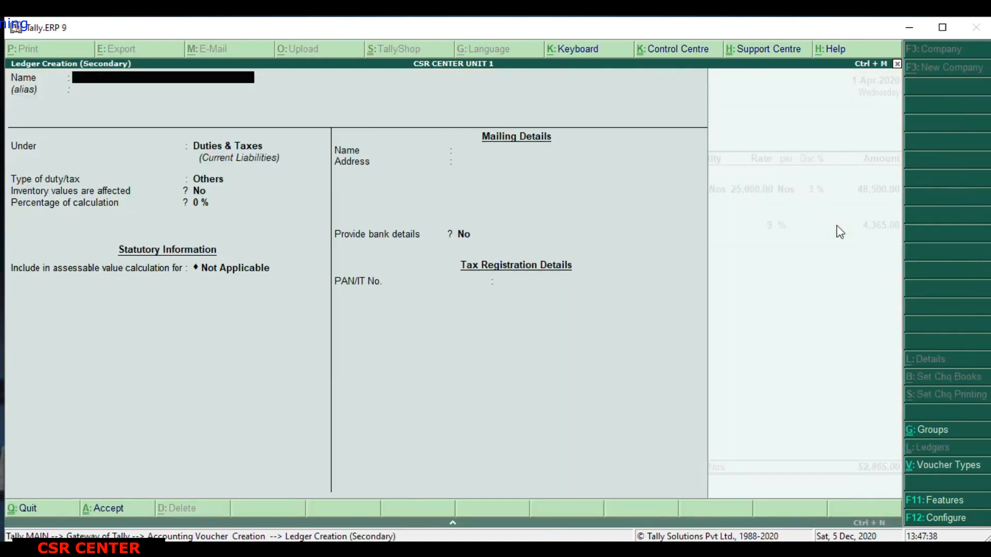
{"action": "type", "text": "CGST 9%"}
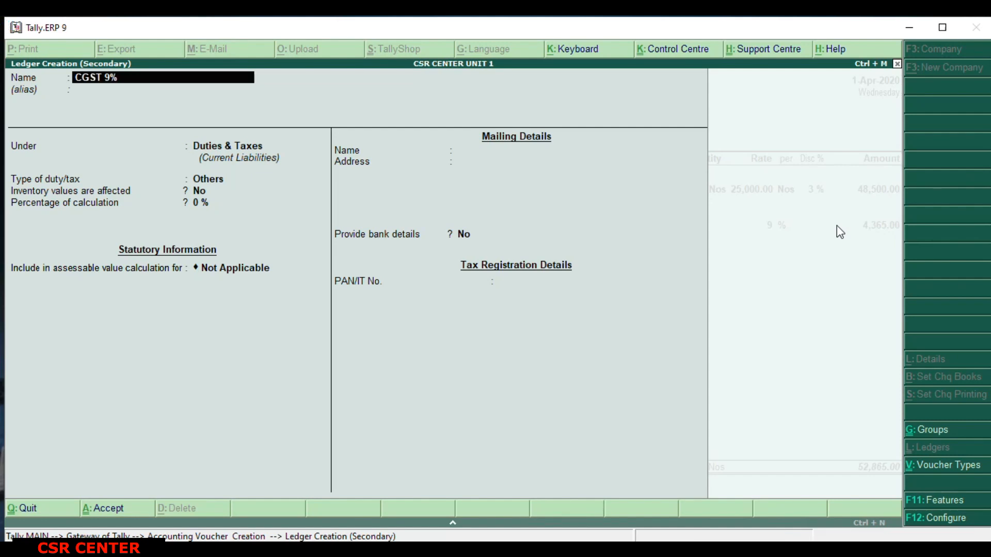
{"action": "key", "text": "Return"}
{"action": "key", "text": "Return"}
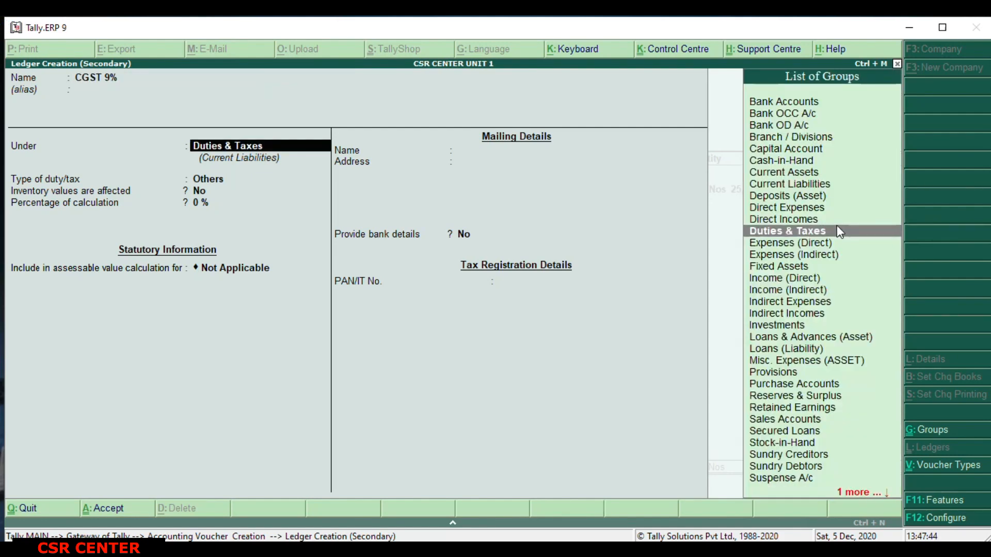
{"action": "key", "text": "Return"}
Set the CGST ledger's duty type to GST and its calculation percentage to 9%, then save the ledger.
{"action": "key", "text": "Up"}
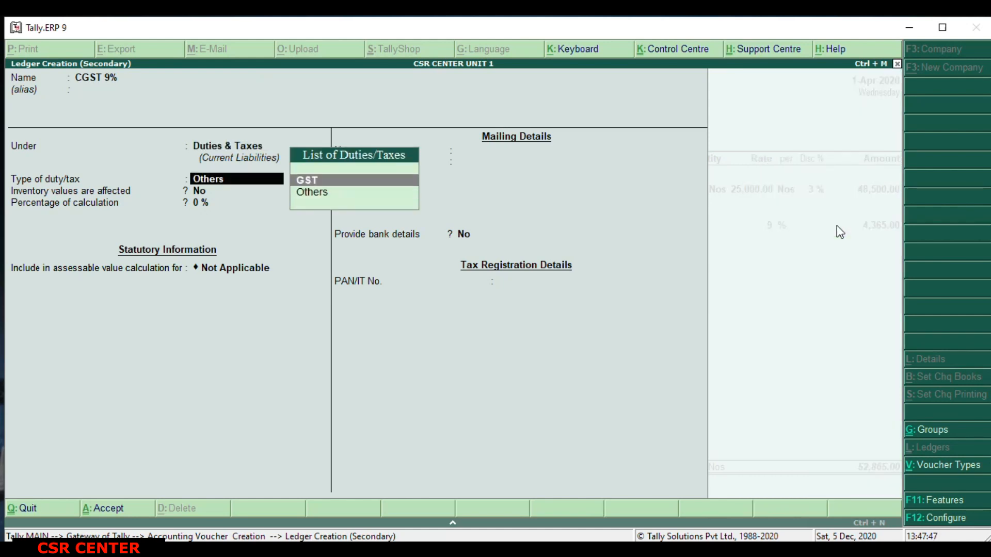
{"action": "key", "text": "Return"}
{"action": "key", "text": "Return"}
{"action": "type", "text": "9"}
{"action": "key", "text": "Return"}
{"action": "key", "text": "Return"}
{"action": "key", "text": "Return"}
Enter 4365 as the CGST 9% amount, end the ledger list, and choose to provide GST/e-Way Bill details.
{"action": "key", "text": "Return"}
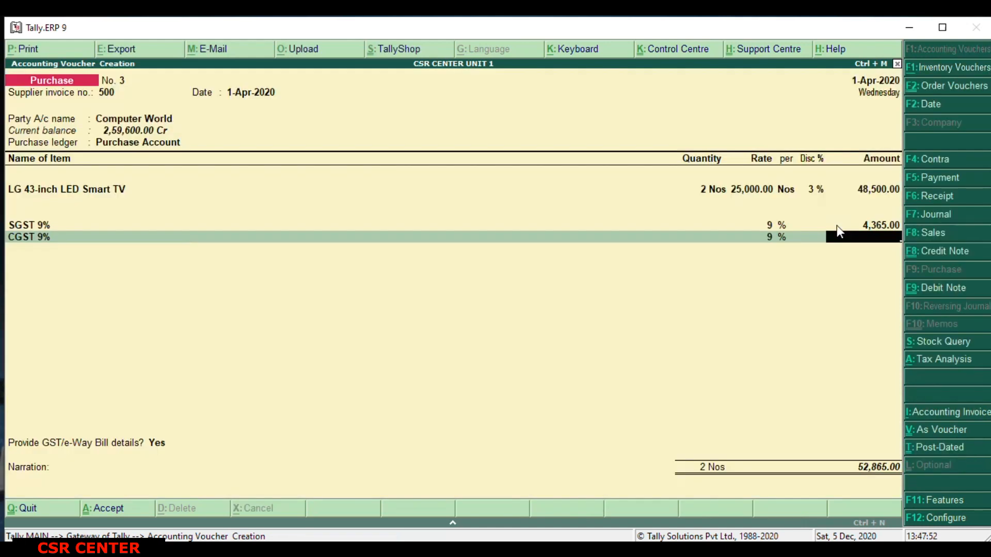
{"action": "type", "text": "4365"}
{"action": "key", "text": "Return"}
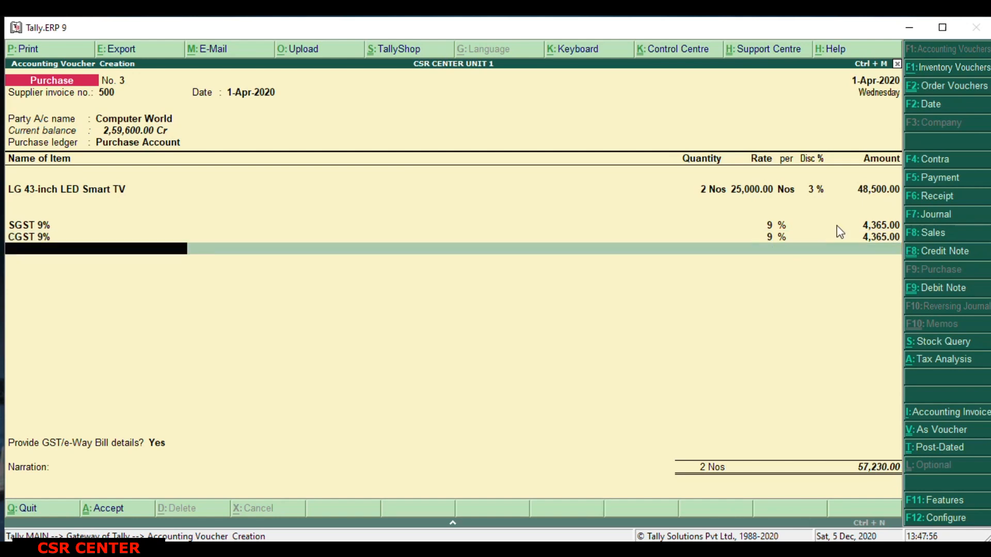
{"action": "key", "text": "Return"}
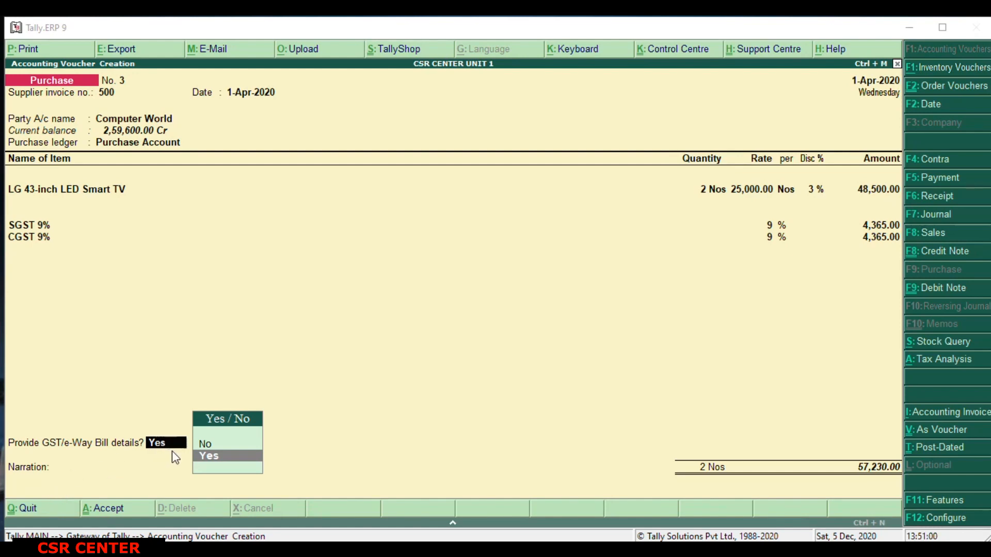
{"action": "left_click", "coordinate": [204, 458]}
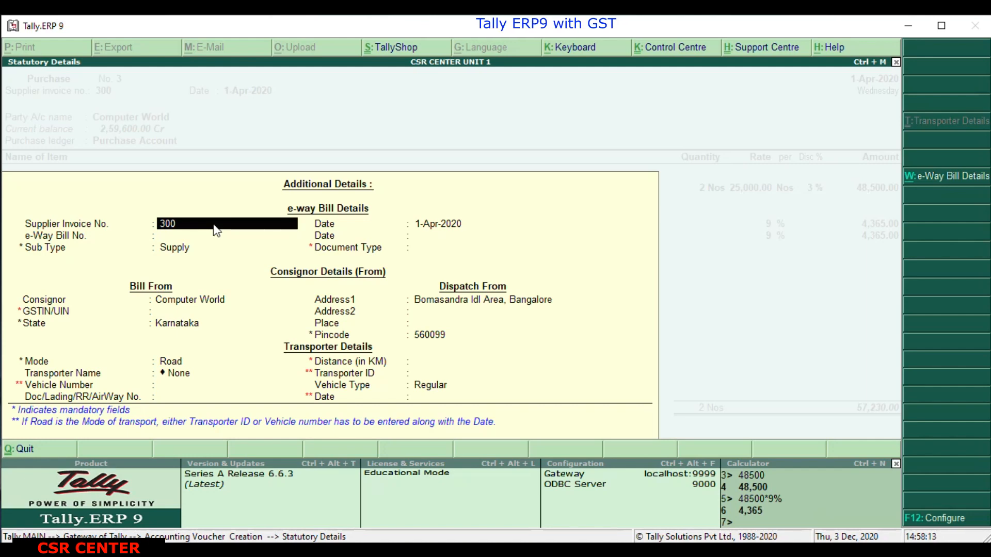
Keep the supplier invoice details, leave the e-Way Bill number and date blank, and set the document type to Tax Invoice.
{"action": "key", "text": "Return"}
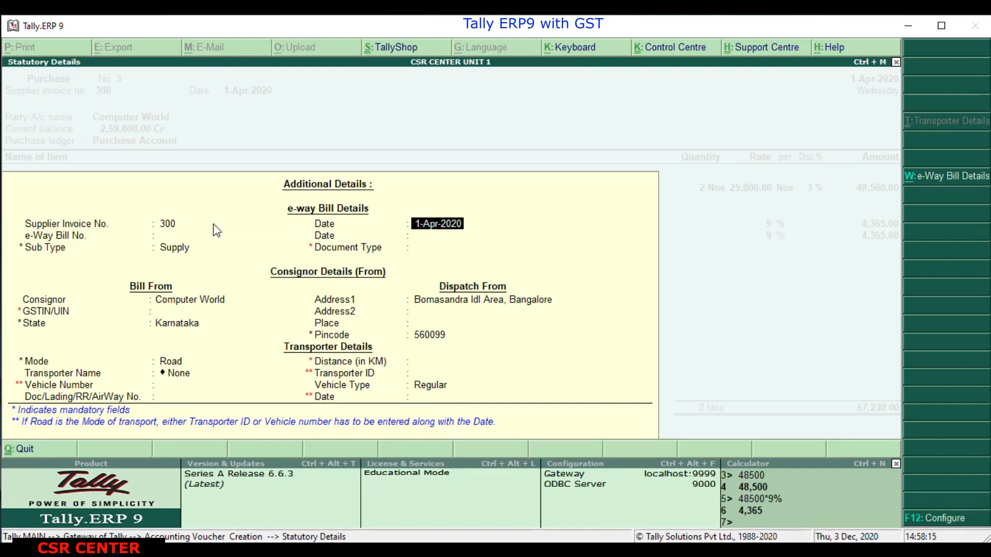
{"action": "key", "text": "Return"}
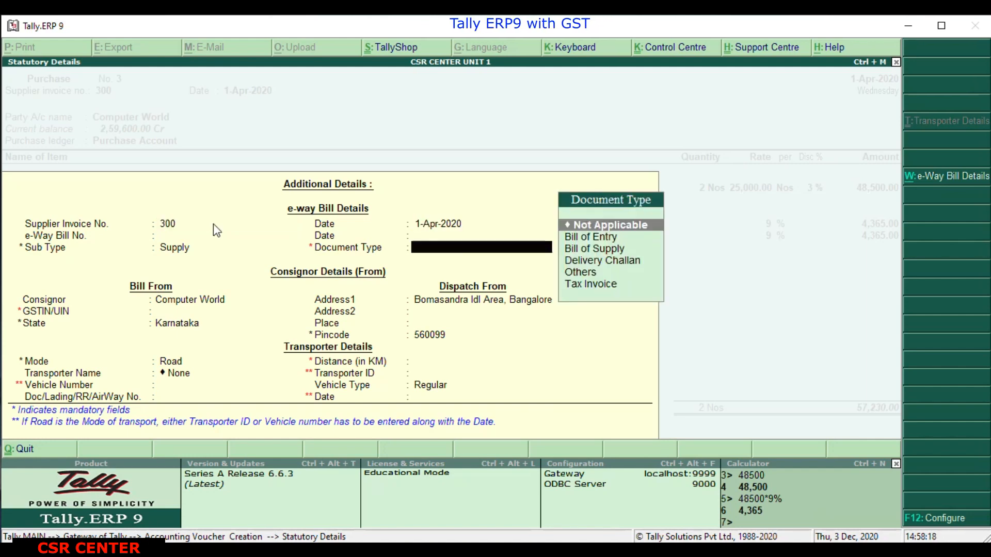
{"action": "key", "text": "BackSpace"}
{"action": "key", "text": "BackSpace"}
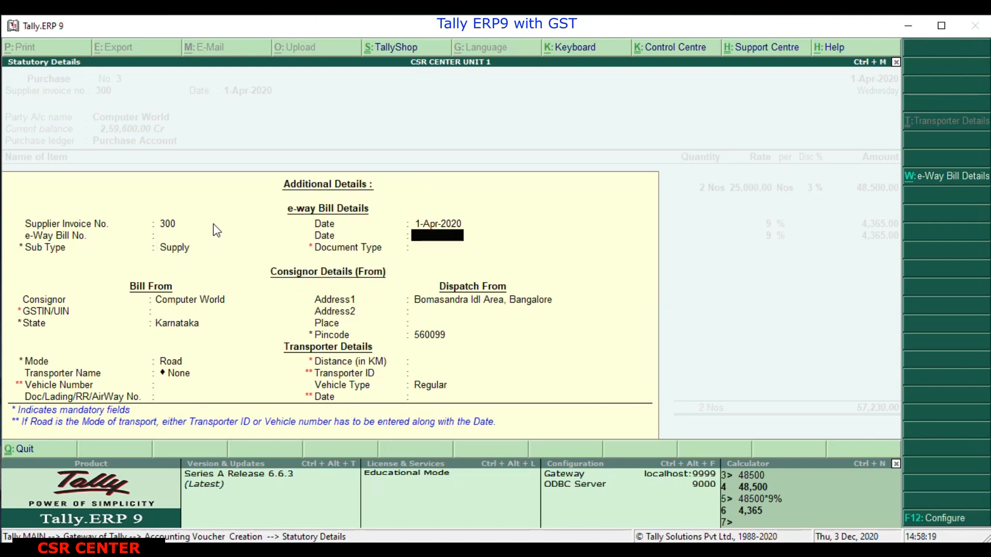
{"action": "key", "text": "BackSpace"}
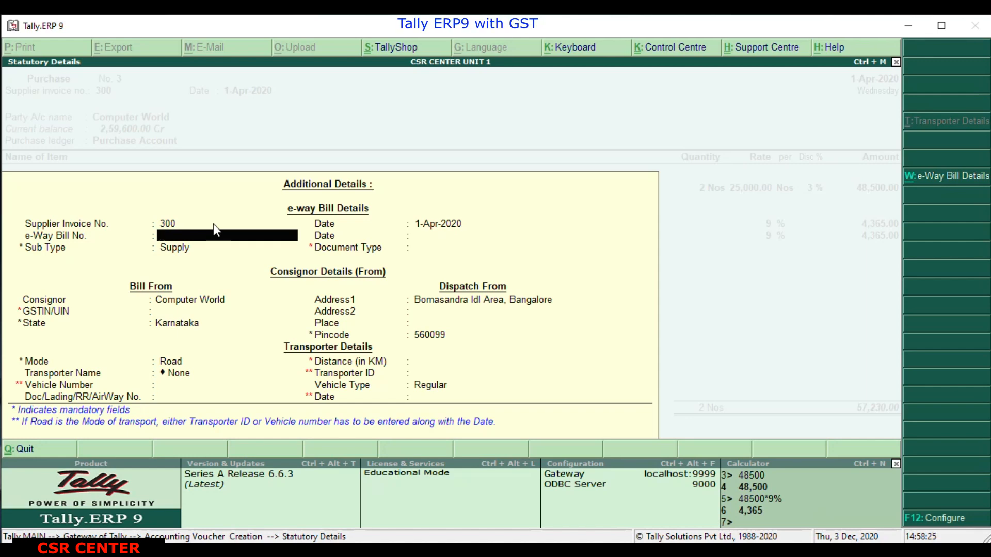
{"action": "key", "text": "Return"}
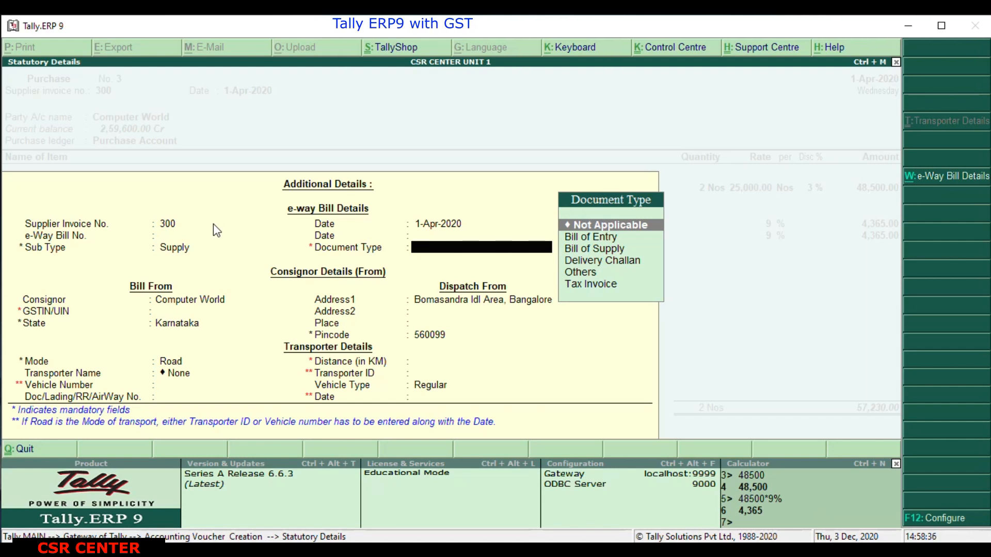
{"action": "key", "text": "Down"}
{"action": "key", "text": "Down"}
{"action": "key", "text": "Down"}
{"action": "key", "text": "Down"}
{"action": "key", "text": "Down"}
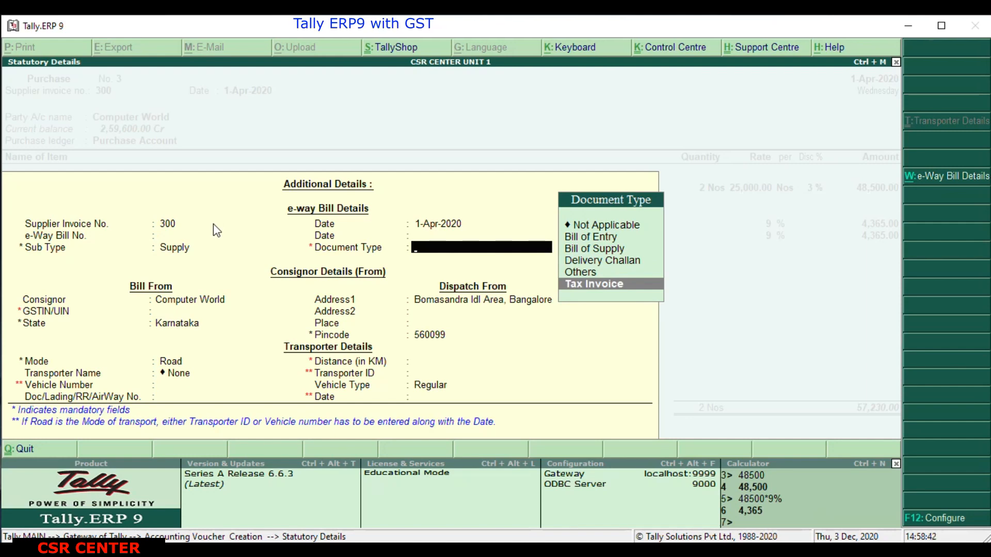
{"action": "key", "text": "Return"}
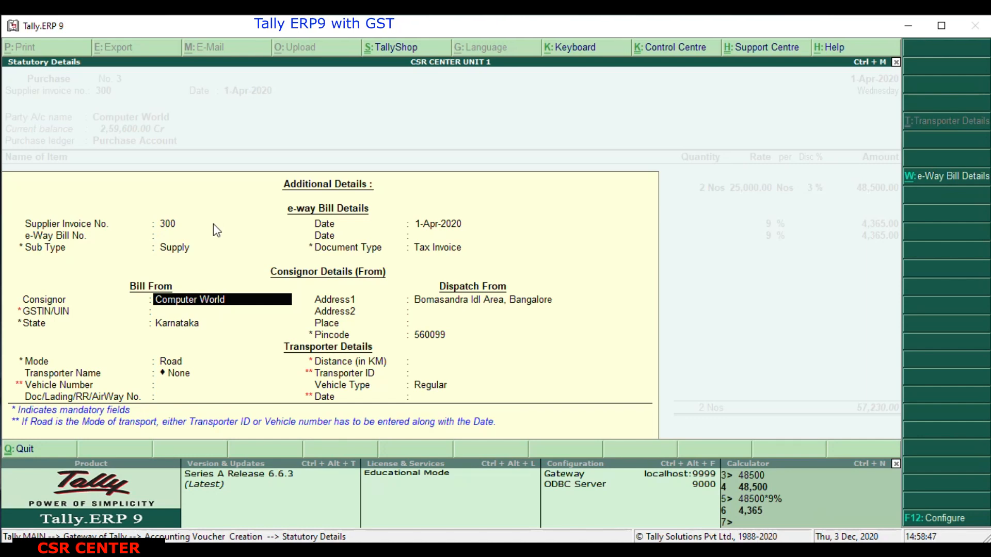
Accept the consignor and dispatch details with the GSTIN/UIN left blank, and keep the transport mode as Road.
{"action": "key", "text": "Return"}
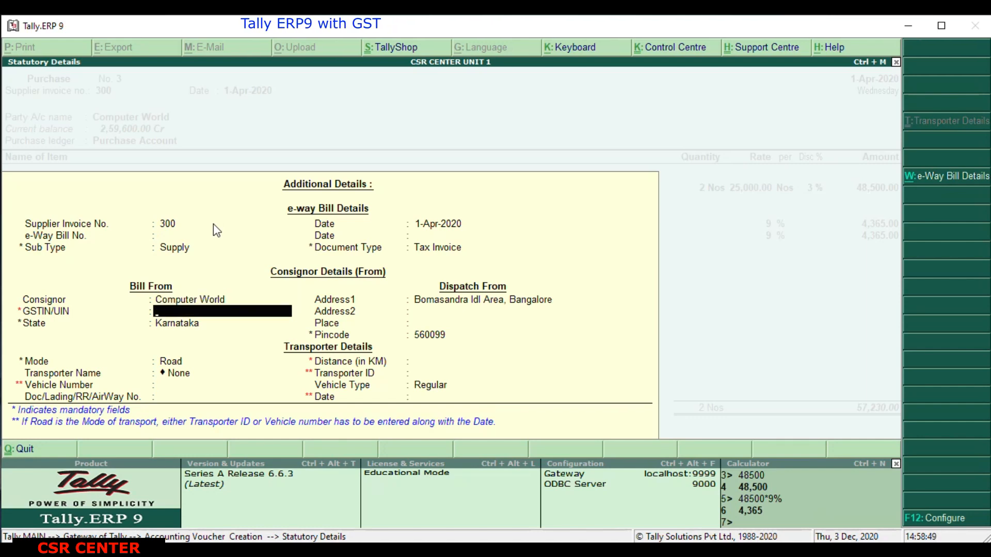
{"action": "key", "text": "Return"}
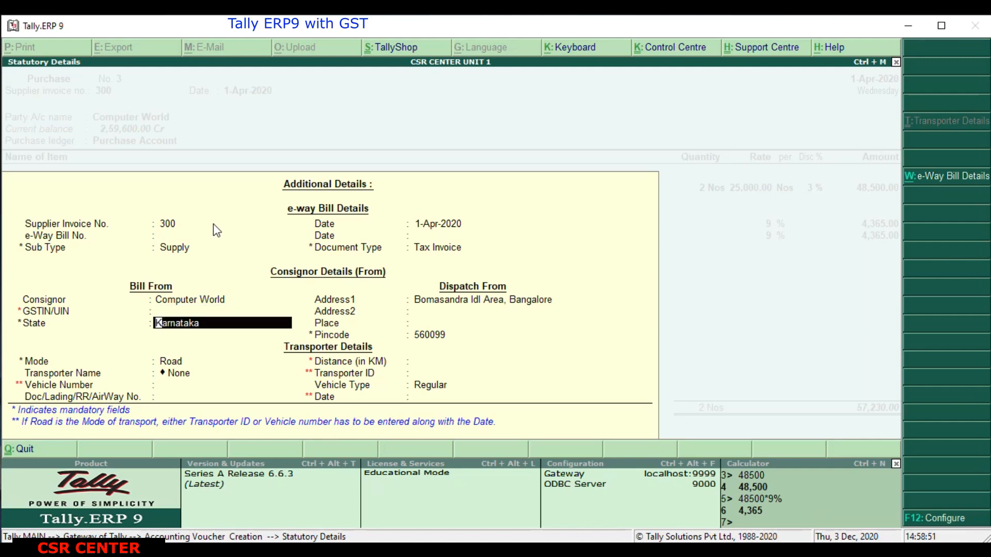
{"action": "key", "text": "Return"}
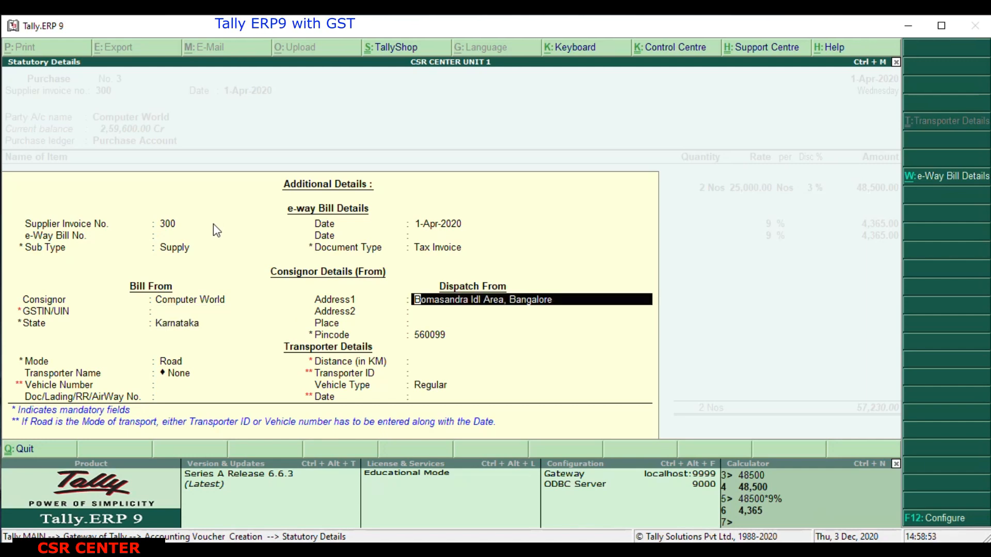
{"action": "key", "text": "Return"}
{"action": "key", "text": "Return"}
{"action": "key", "text": "Return"}
{"action": "key", "text": "Return"}
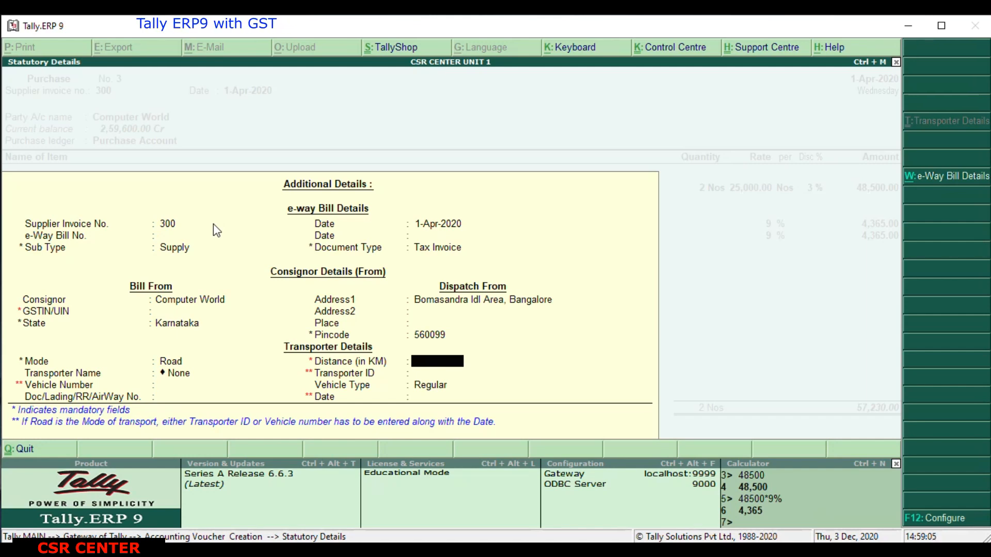
Keep transporter None and vehicle type Regular, leave the other transporter details blank, and close the statutory details.
{"action": "key", "text": "Return"}
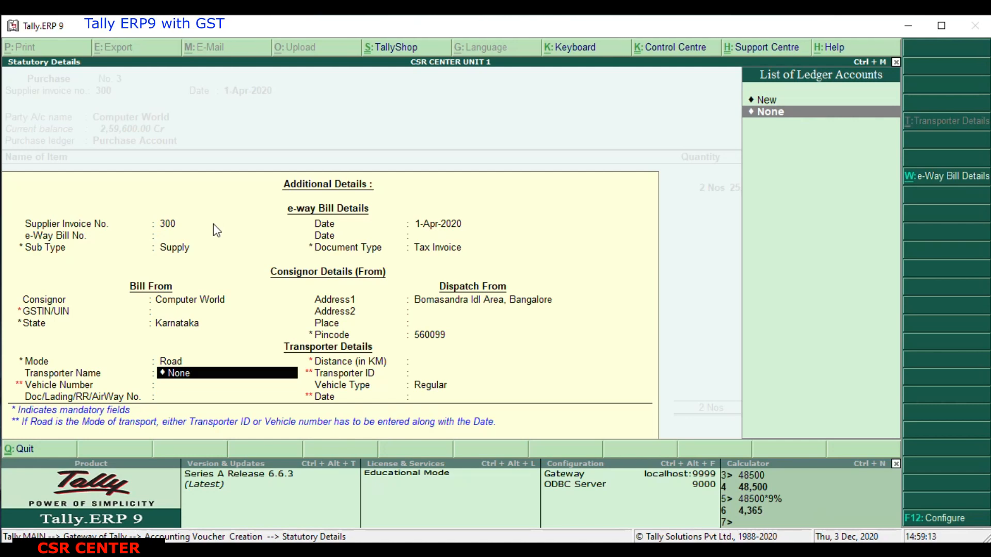
{"action": "key", "text": "Return"}
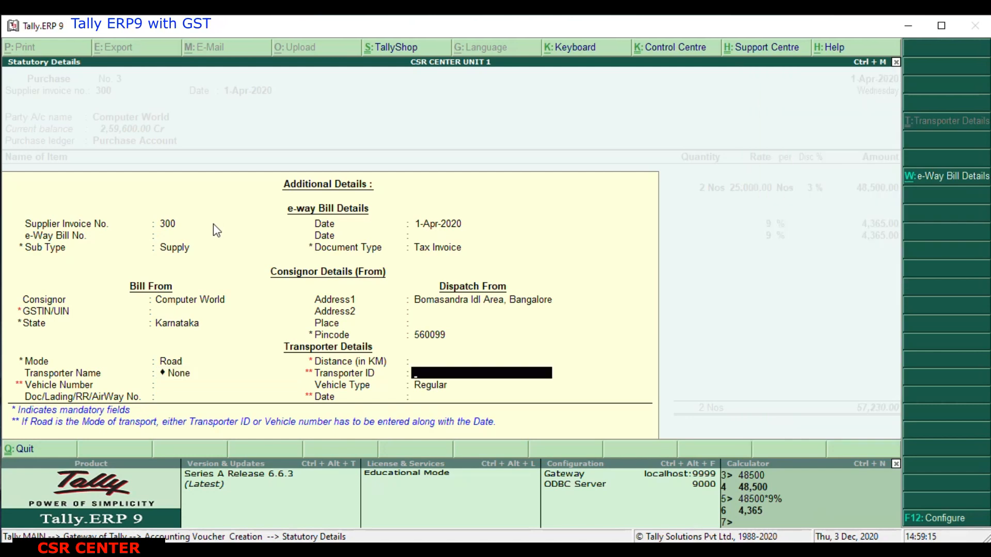
{"action": "key", "text": "Return"}
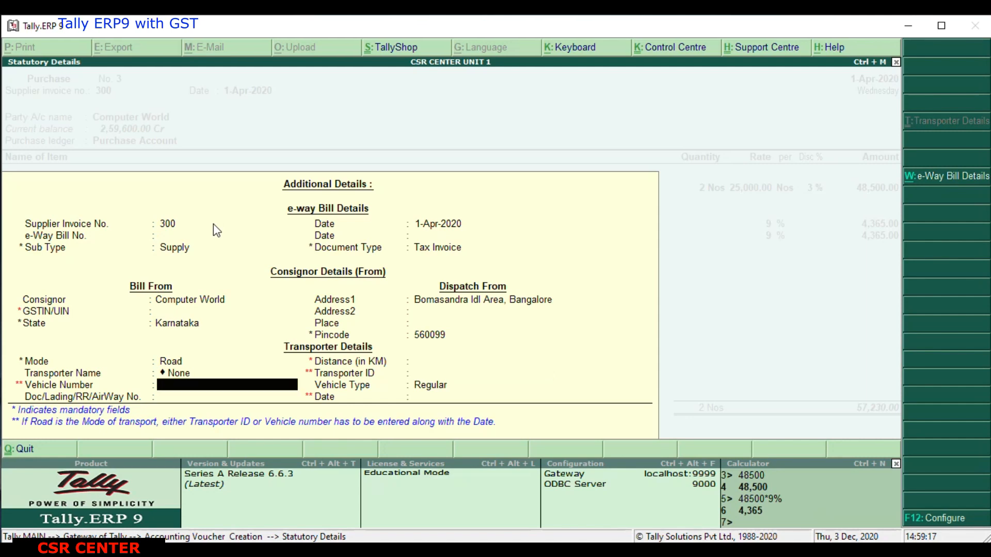
{"action": "key", "text": "Return"}
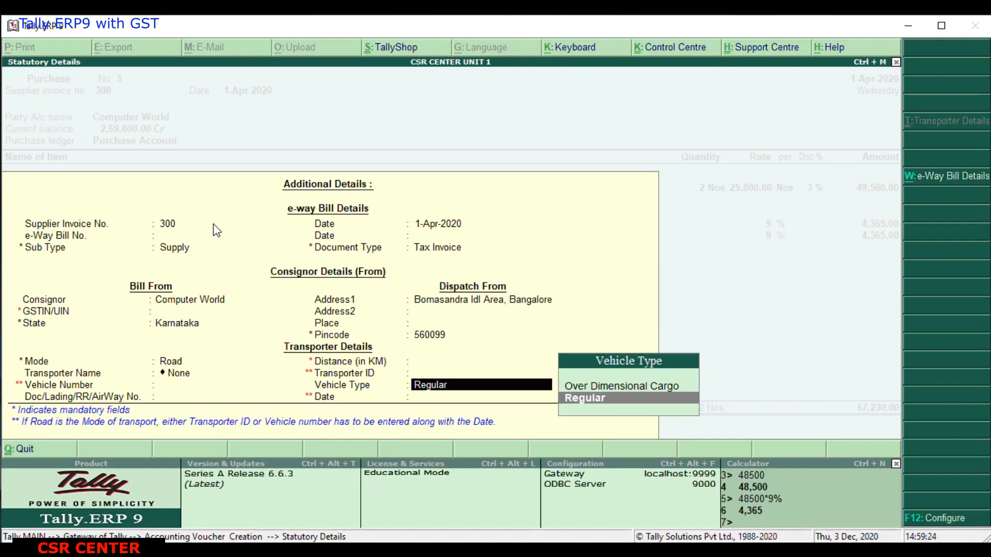
{"action": "key", "text": "Return"}
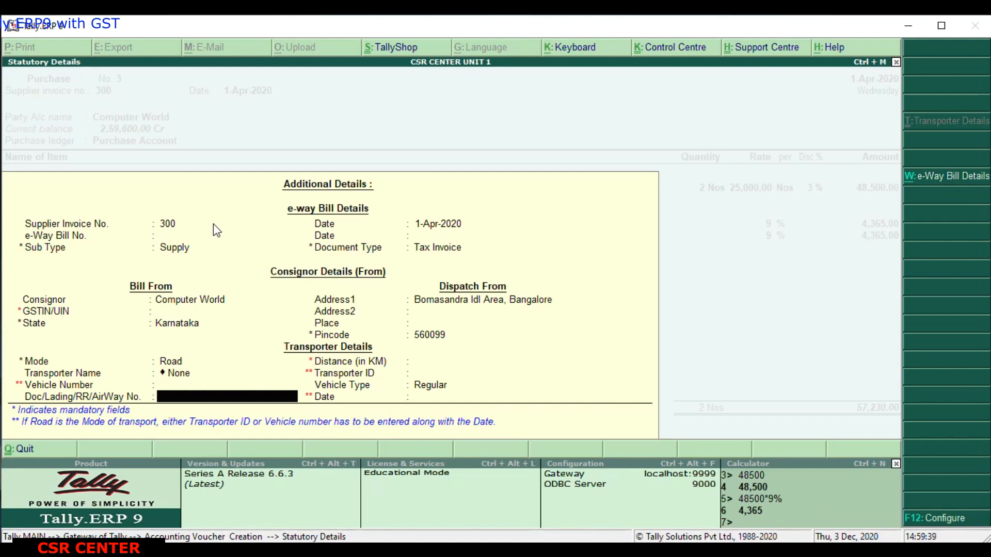
{"action": "key", "text": "Return"}
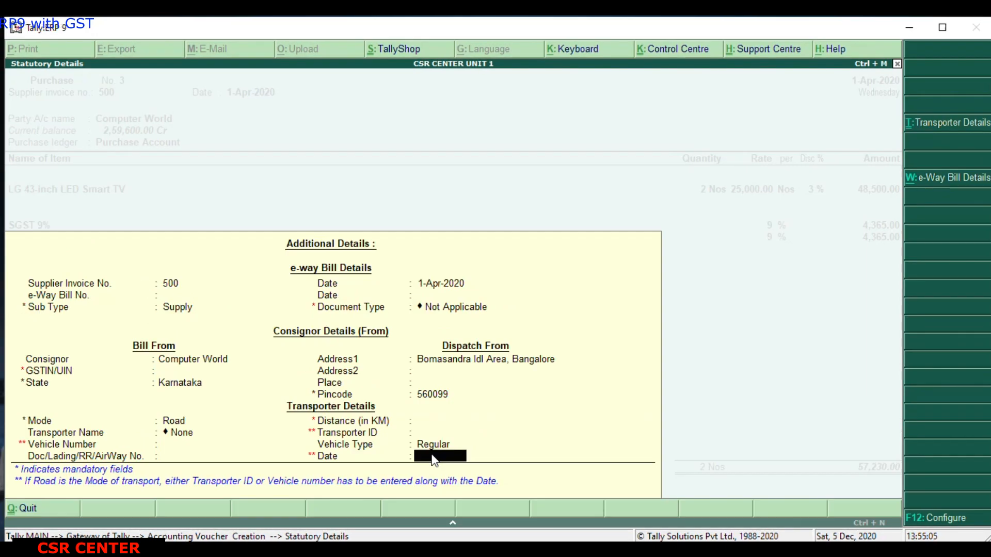
{"action": "key", "text": "Return"}
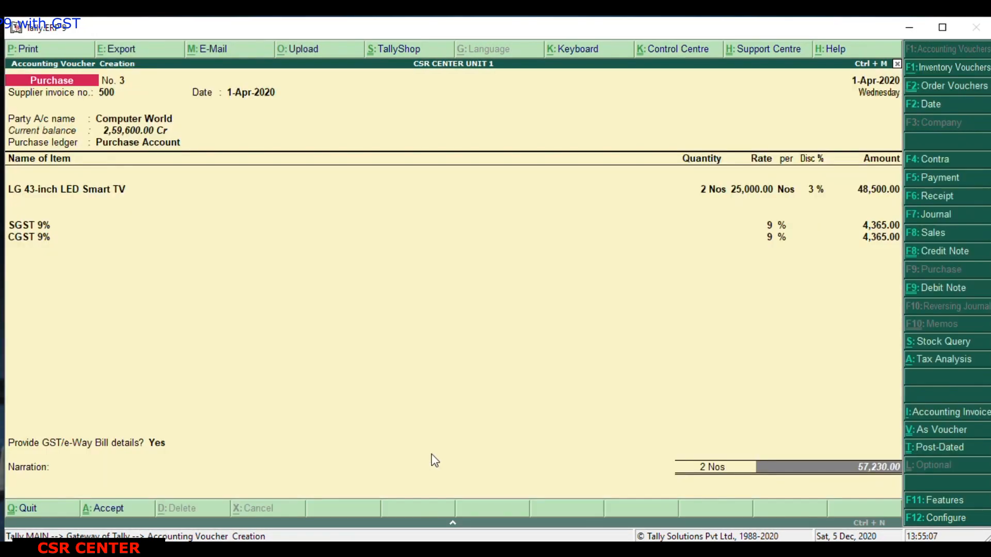
Save the purchase voucher with the narration left blank and return to the Gateway of Tally.
{"action": "key", "text": "Return"}
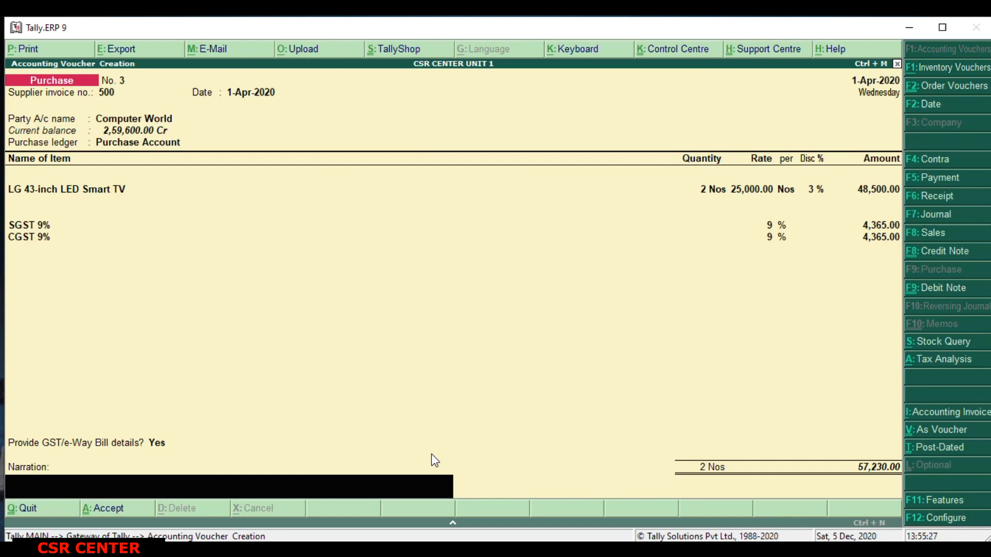
{"action": "key", "text": "Return"}
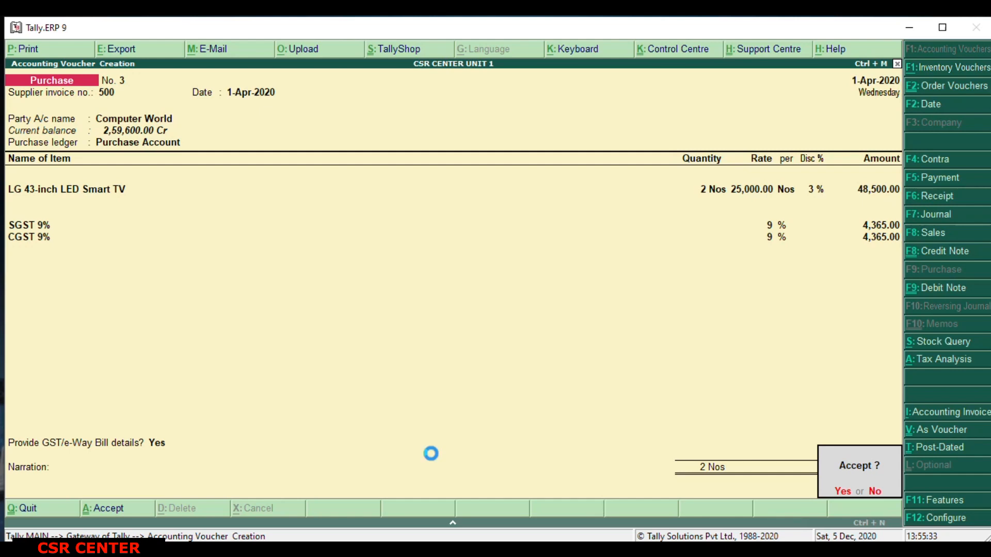
{"action": "key", "text": "Return"}
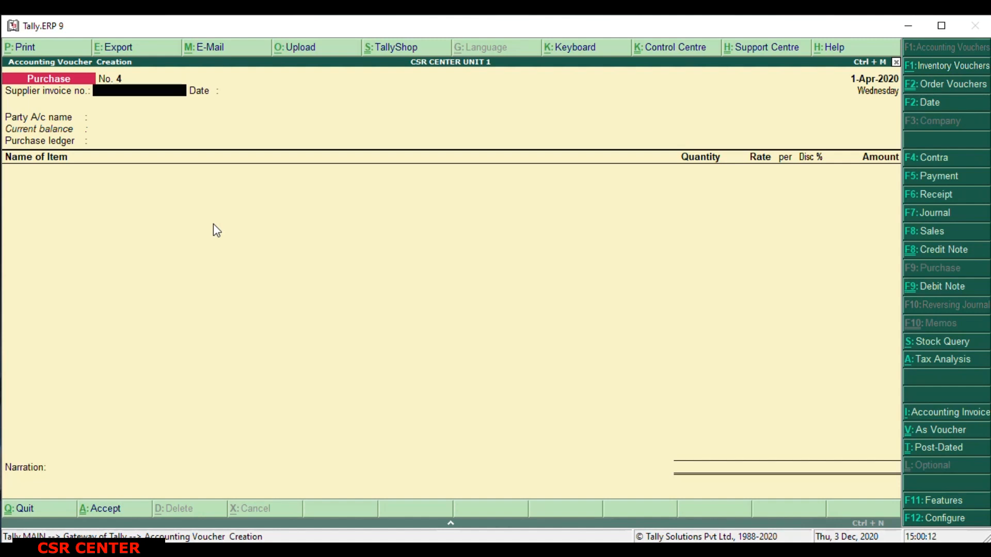
{"action": "key", "text": "Escape"}
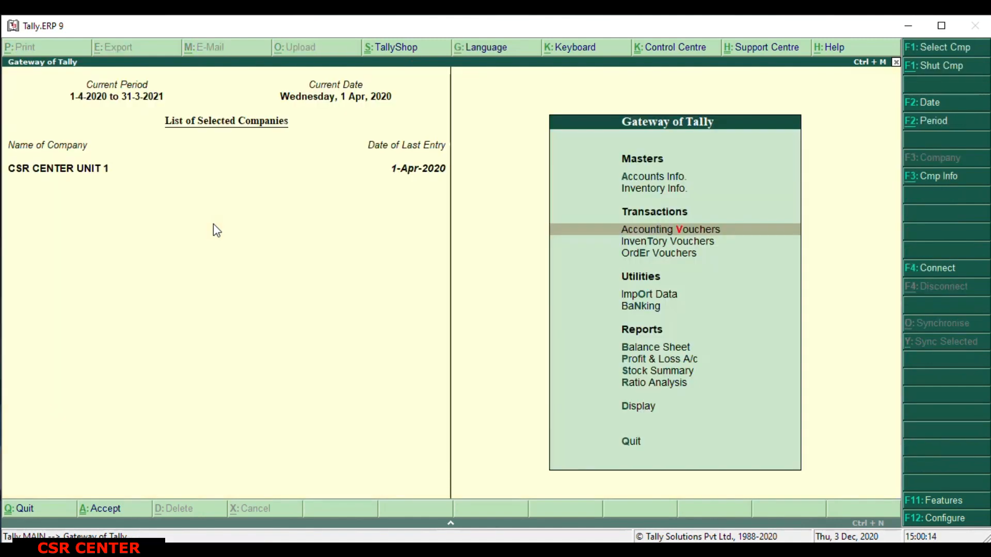
Start a sales order from the order vouchers and select Rathod Industries as the party account.
{"action": "key", "text": "Down"}
{"action": "key", "text": "Down"}
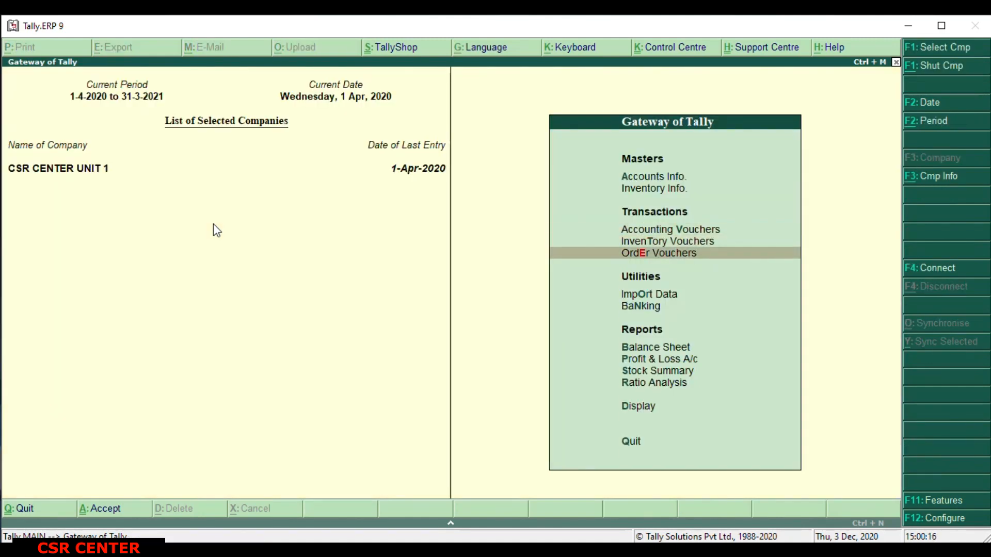
{"action": "key", "text": "Return"}
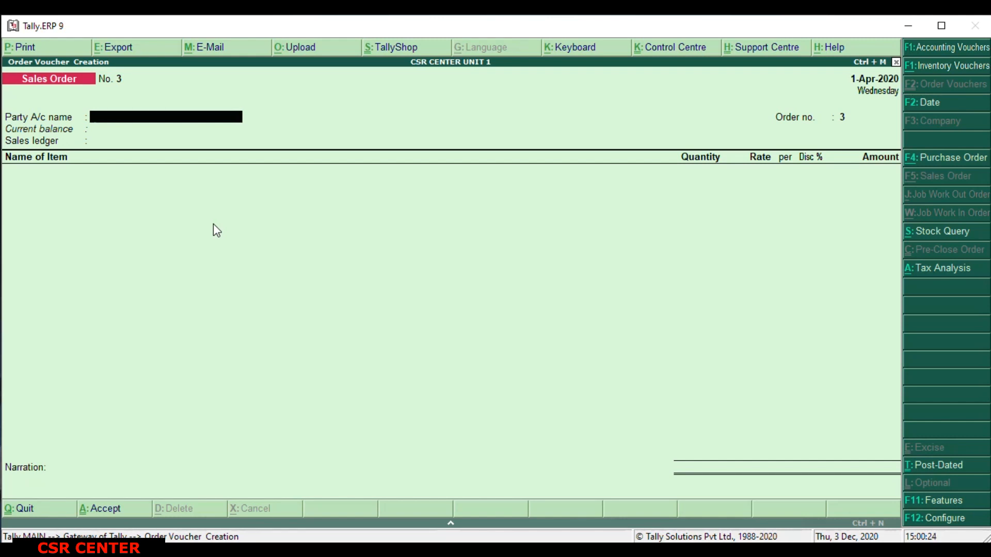
{"action": "type", "text": "R"}
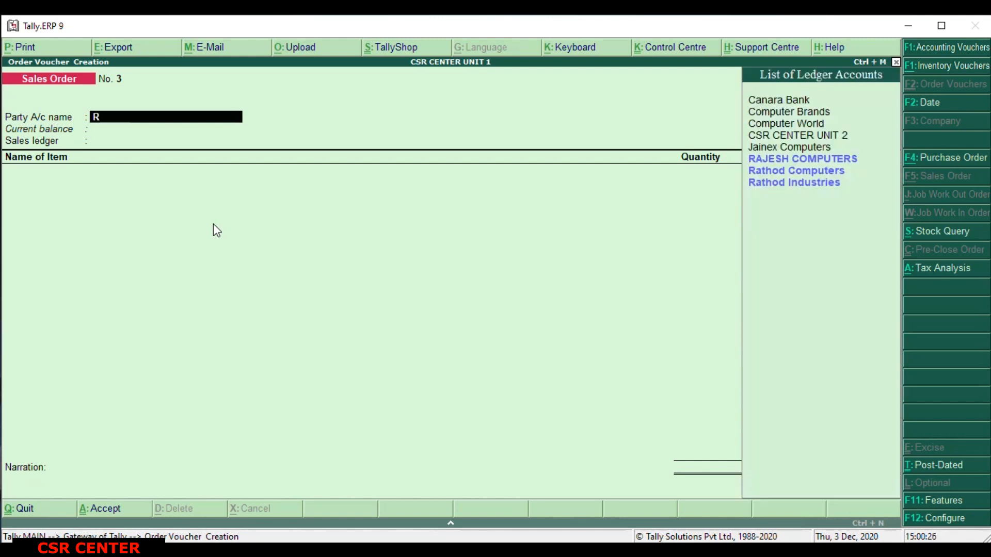
{"action": "key", "text": "Down"}
{"action": "key", "text": "Down"}
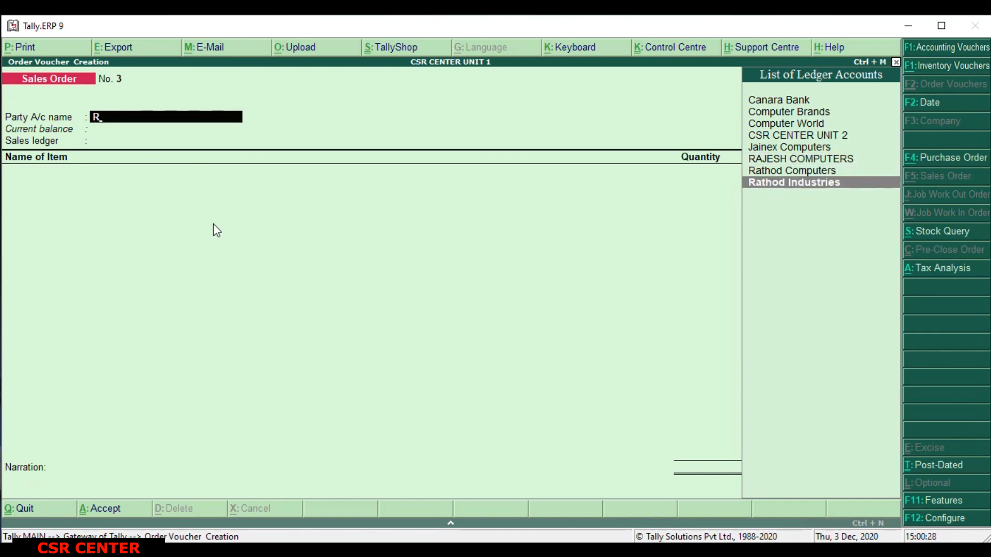
{"action": "key", "text": "Return"}
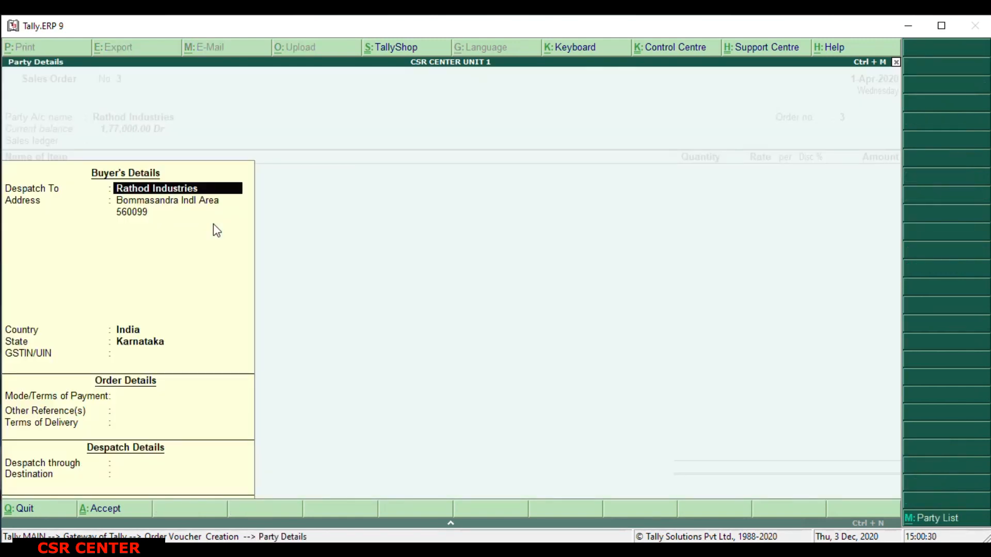
Keep the buyer's details, set payment terms to 30 and delivery terms to 15, and leave the other reference and despatch details blank.
{"action": "key", "text": "Return"}
{"action": "key", "text": "Return"}
{"action": "key", "text": "Return"}
{"action": "key", "text": "Return"}
{"action": "key", "text": "Return"}
{"action": "key", "text": "Return"}
{"action": "key", "text": "Return"}
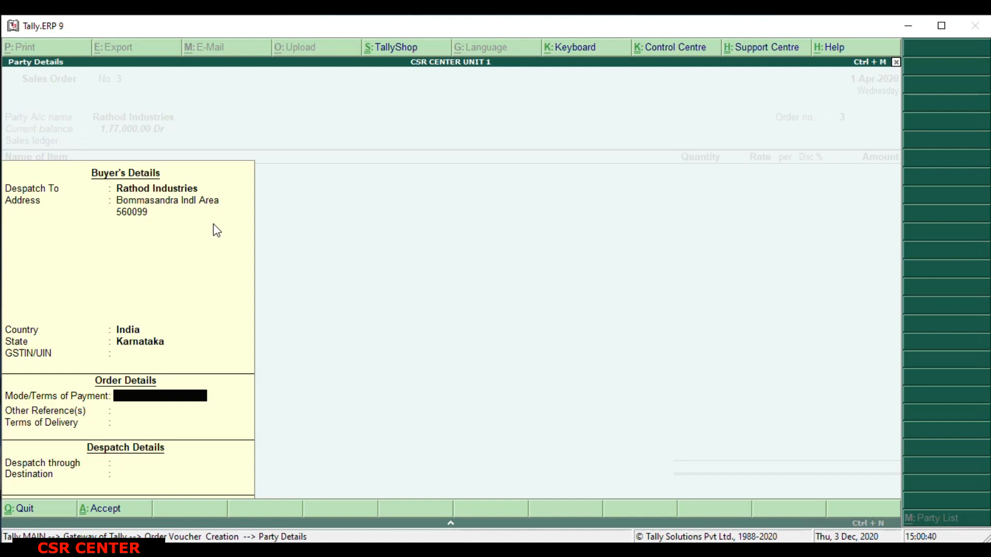
{"action": "type", "text": "30"}
{"action": "key", "text": "Return"}
{"action": "key", "text": "Return"}
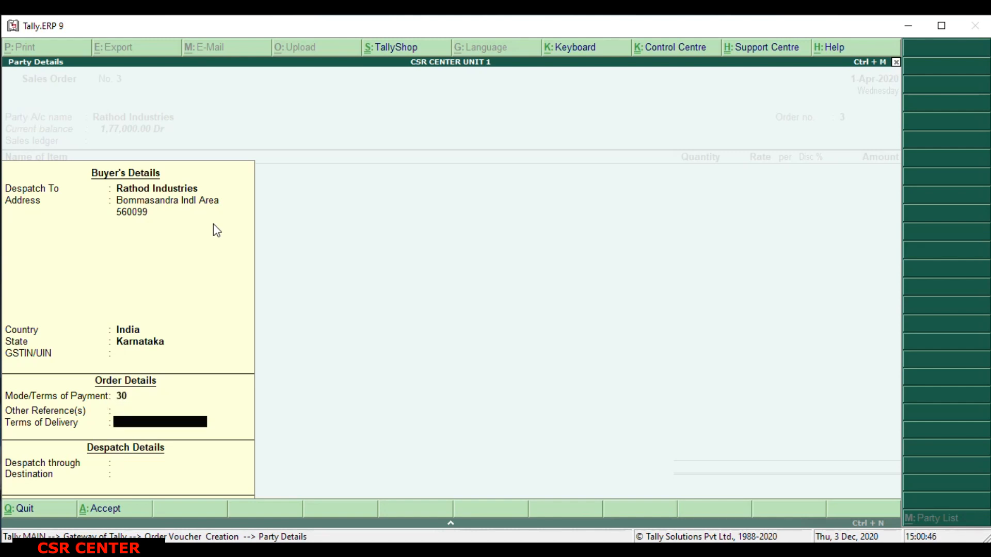
{"action": "type", "text": "15"}
{"action": "key", "text": "Return"}
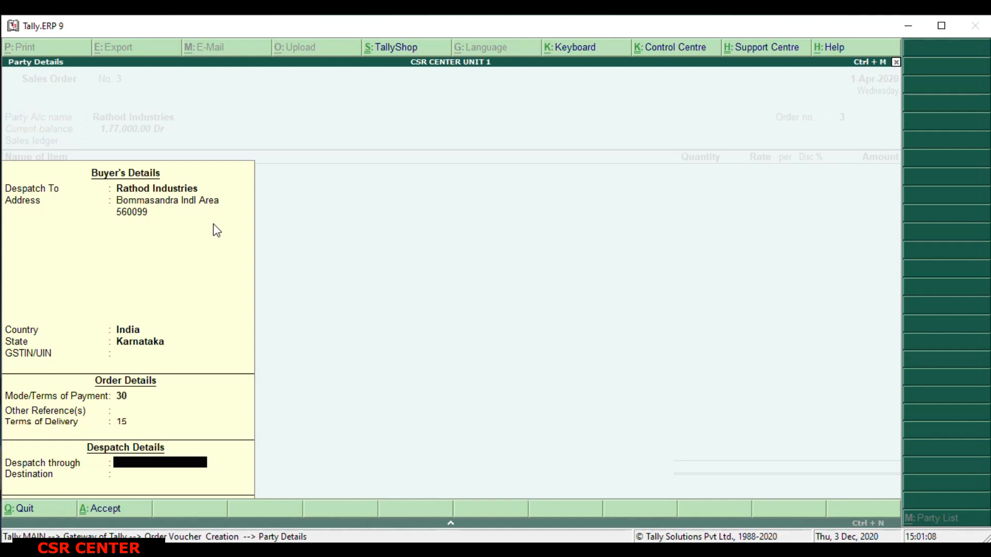
{"action": "key", "text": "Return"}
Set the sales order's order number to 300 and choose Sales Order as the sales ledger.
{"action": "key", "text": "Return"}
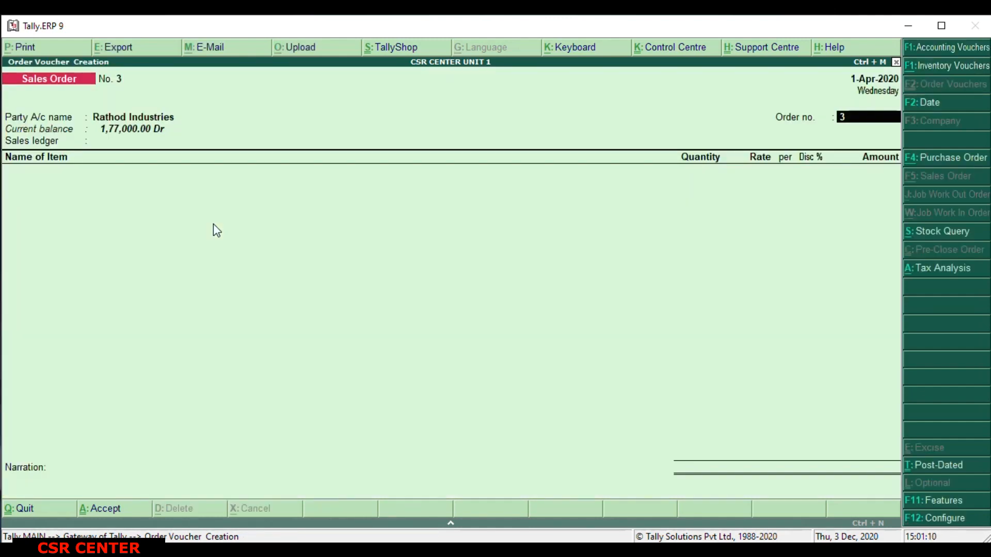
{"action": "type", "text": "00"}
{"action": "key", "text": "Return"}
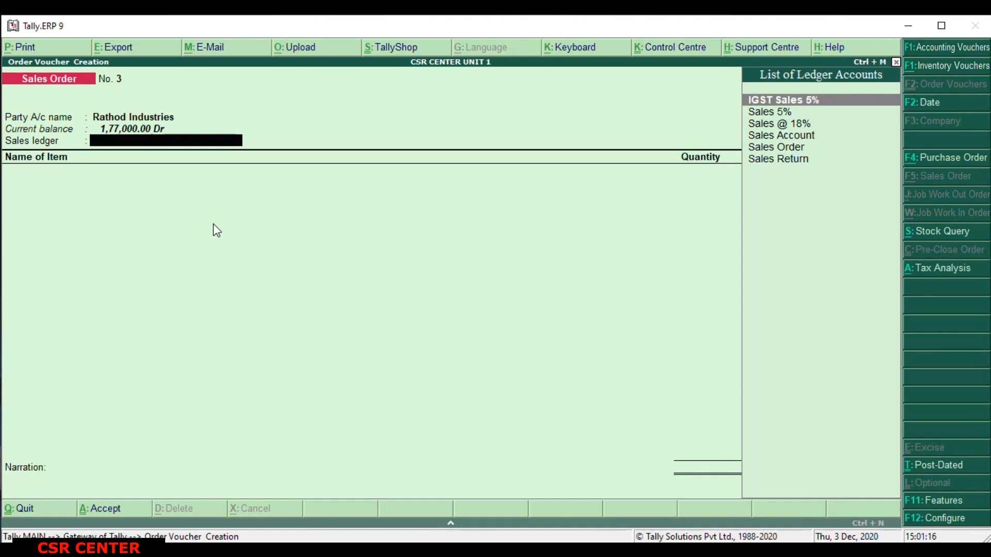
{"action": "key", "text": "Down"}
{"action": "key", "text": "Down"}
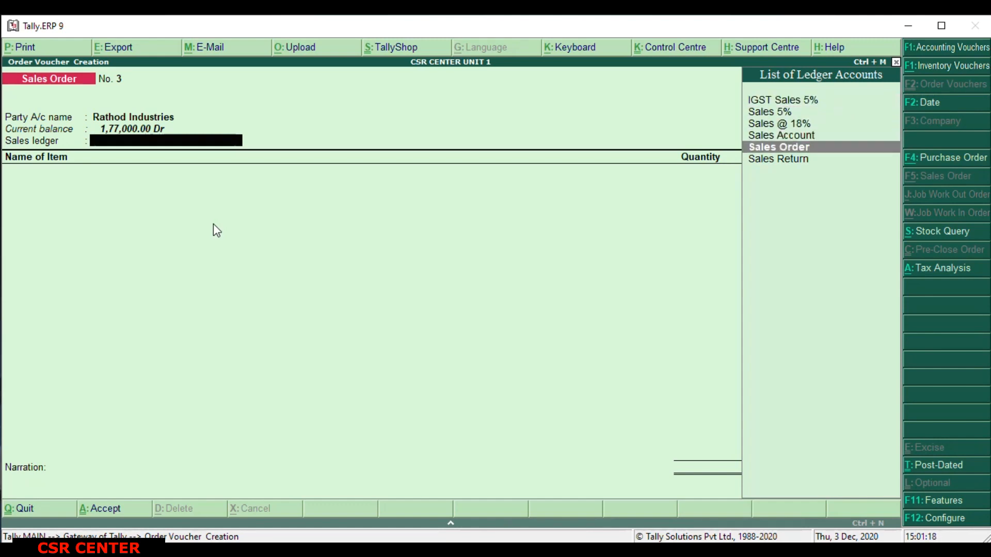
{"action": "key", "text": "Return"}
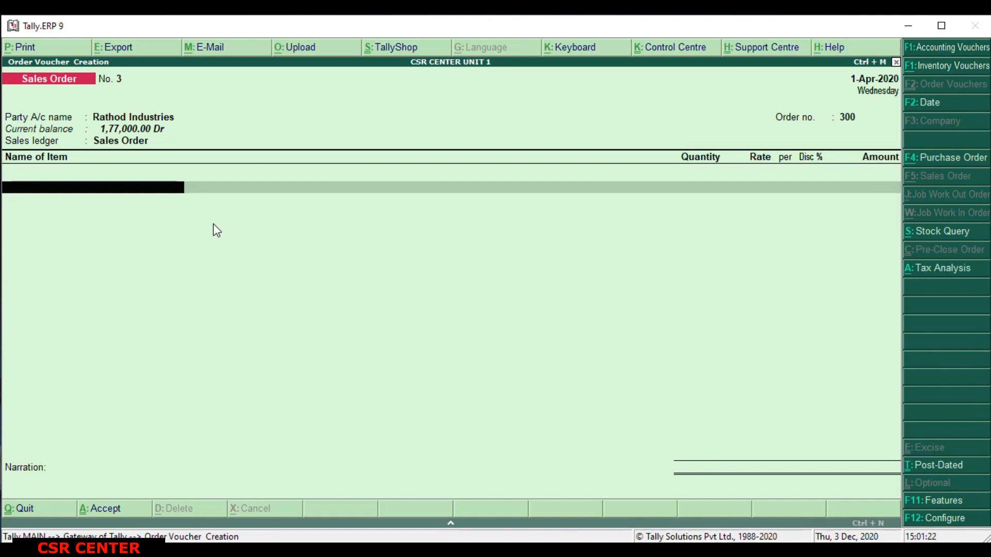
Add LG 43-inch LED Smart TV to the order, due on 1-Apr-2020 and allocated to Bangalore Godown.
{"action": "type", "text": "L"}
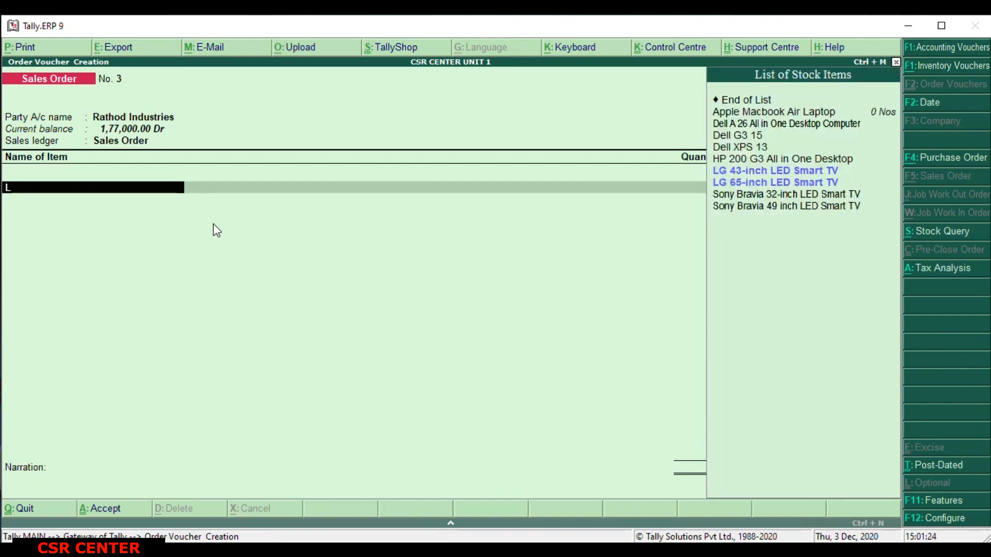
{"action": "key", "text": "Down"}
{"action": "key", "text": "Up"}
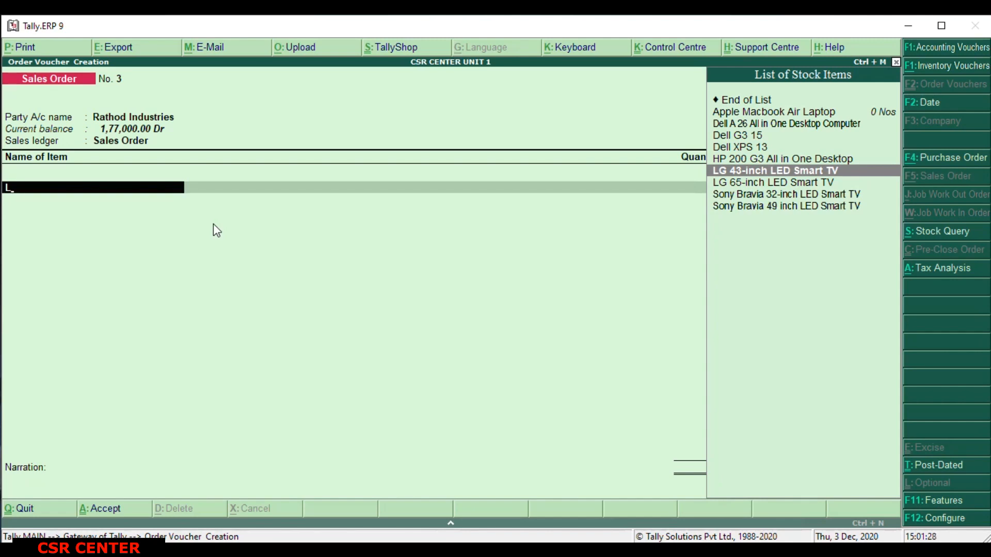
{"action": "key", "text": "Return"}
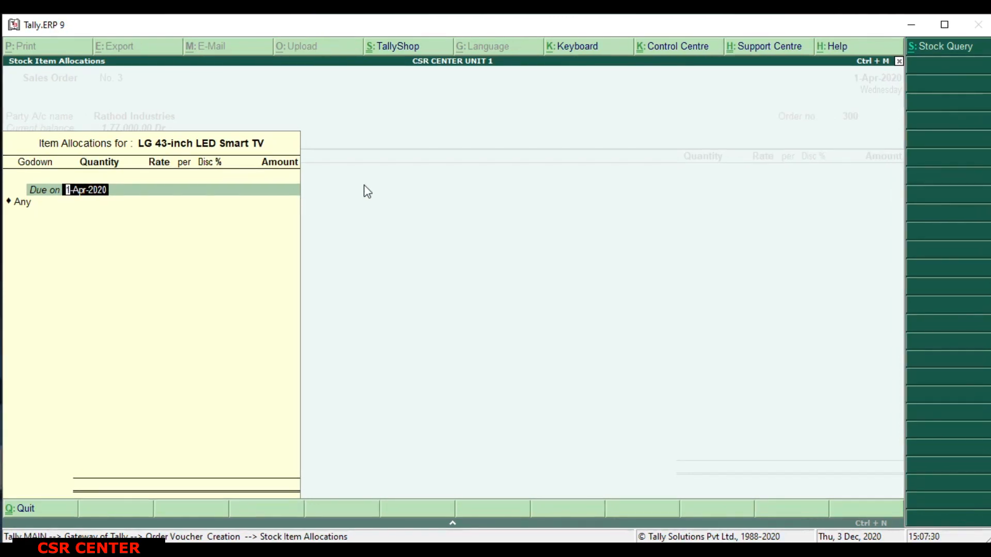
{"action": "key", "text": "Return"}
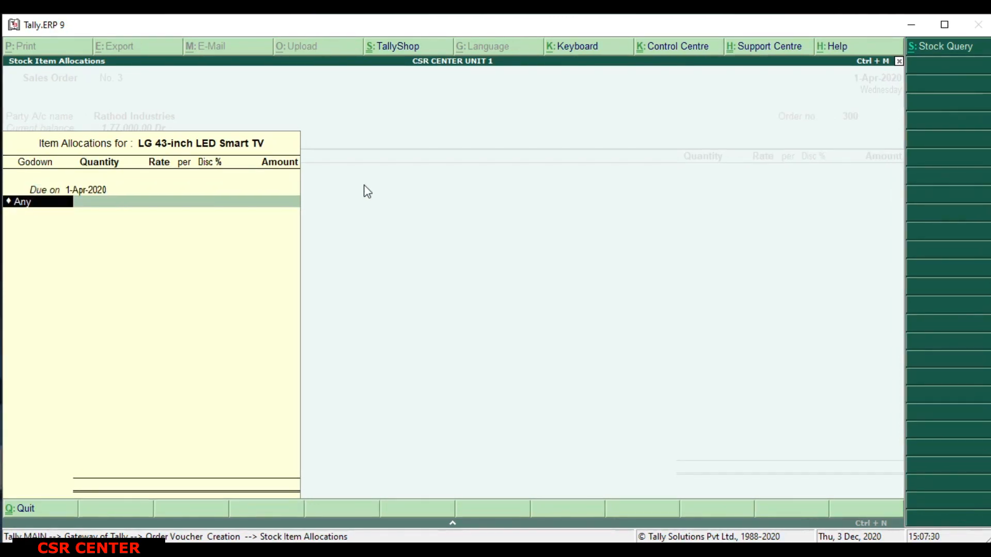
{"action": "type", "text": "B"}
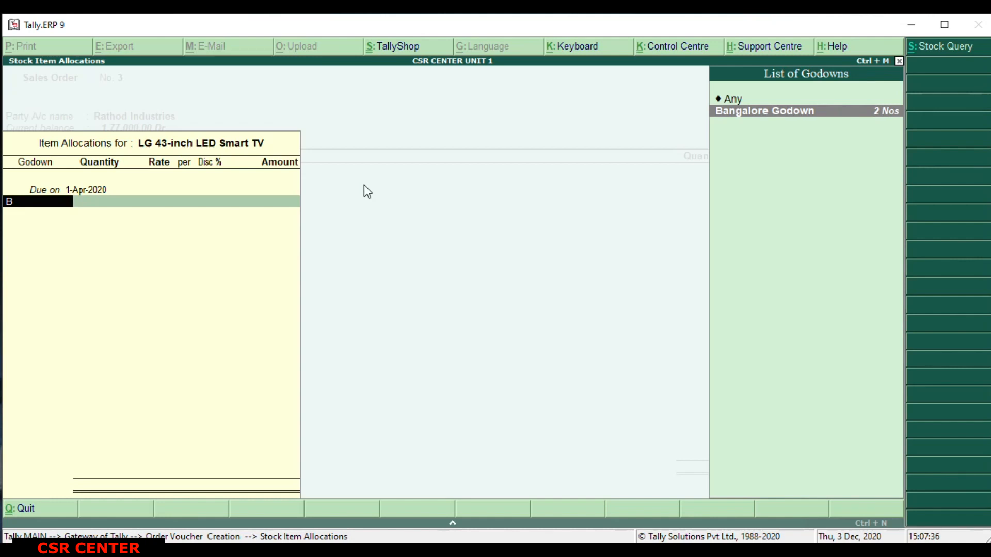
{"action": "key", "text": "Return"}
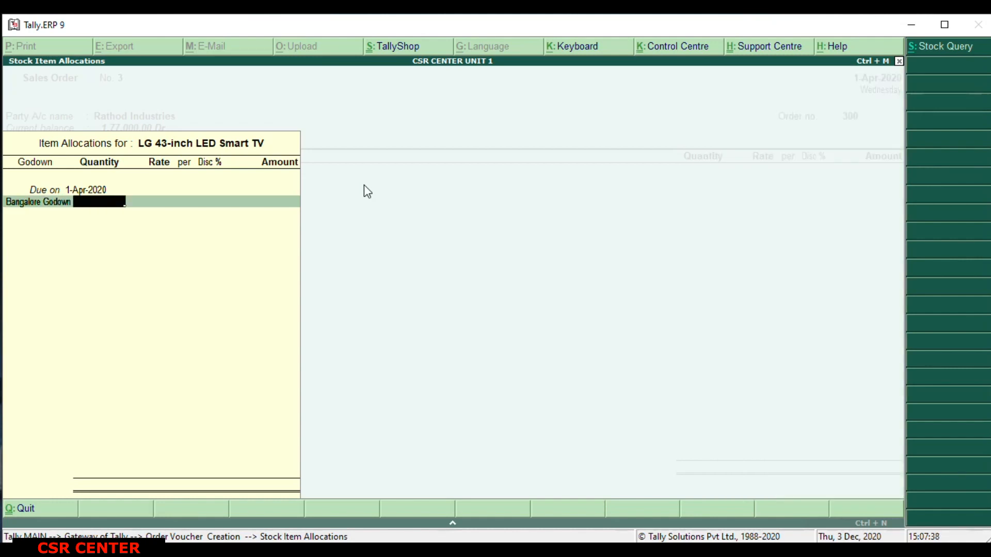
Set the TV's quantity to 1 Nos, rate to 35,000 per Nos and discount to 4%, and finish the item allocation.
{"action": "type", "text": "1"}
{"action": "key", "text": "Return"}
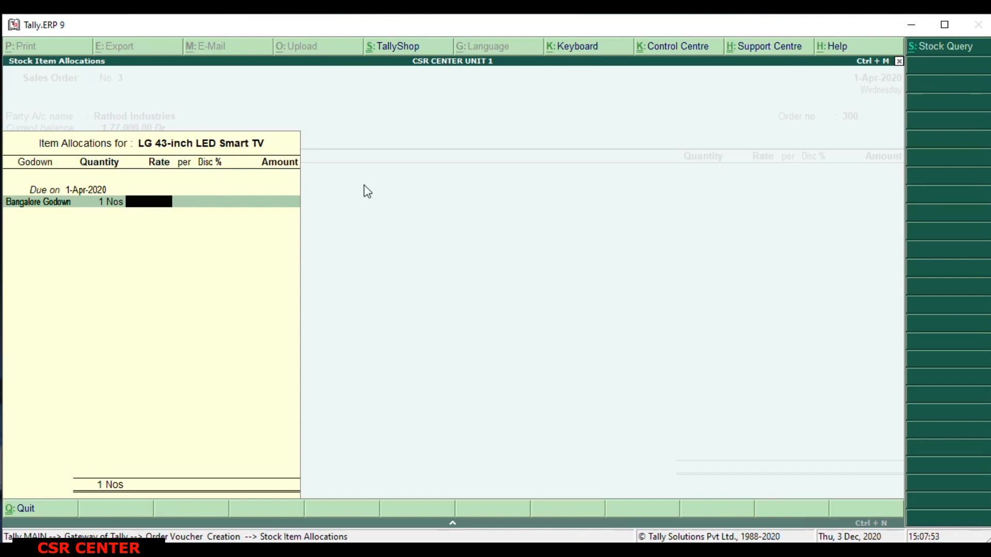
{"action": "type", "text": "35000"}
{"action": "key", "text": "Return"}
{"action": "key", "text": "Return"}
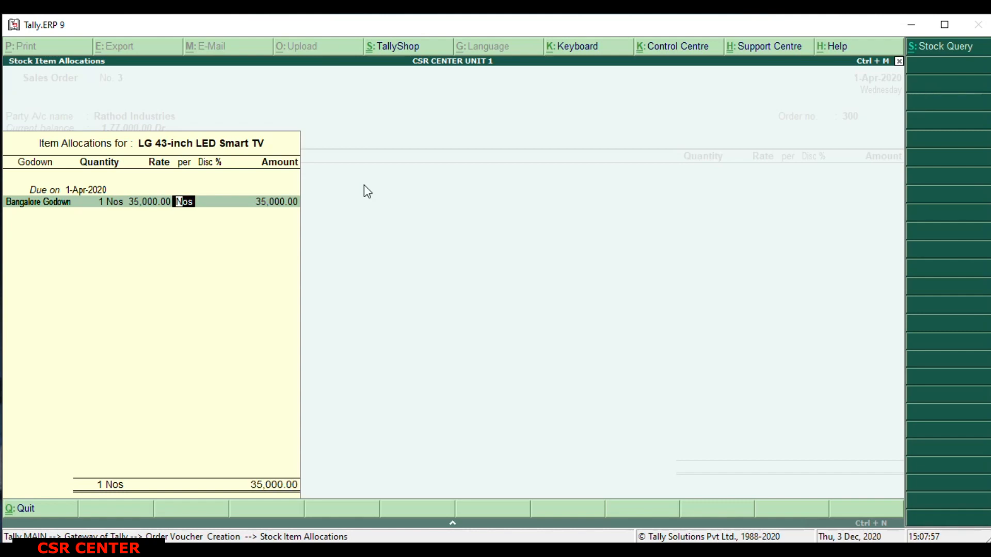
{"action": "type", "text": "4"}
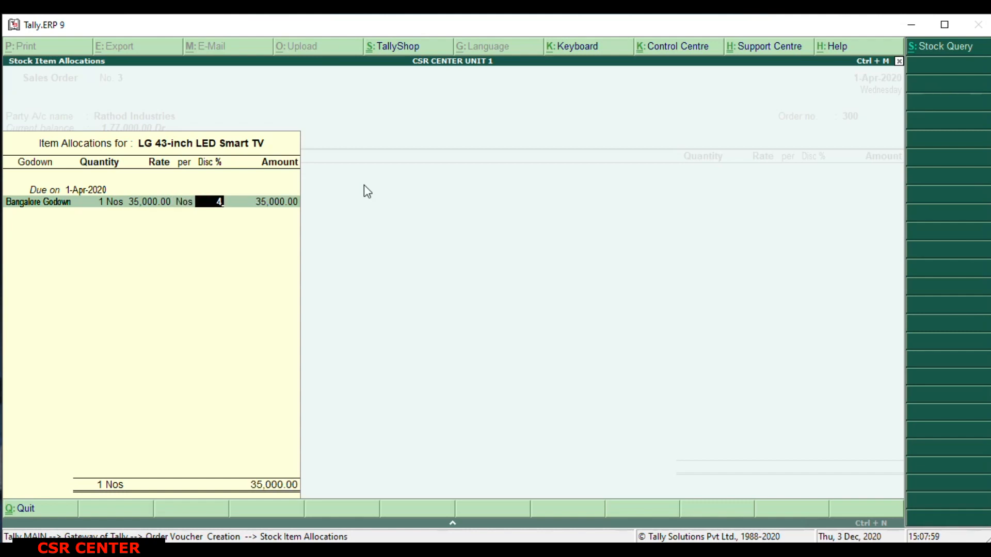
{"action": "key", "text": "Return"}
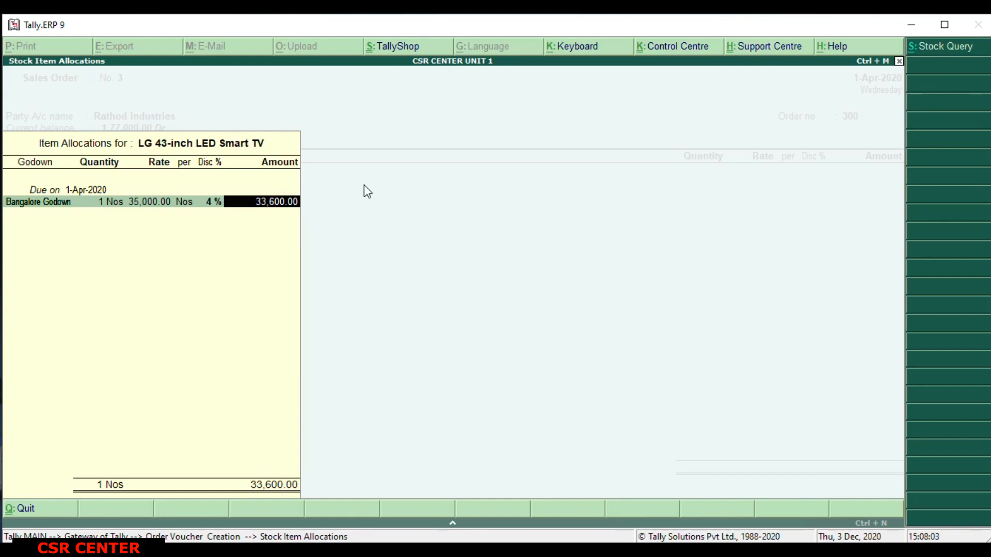
{"action": "key", "text": "Return"}
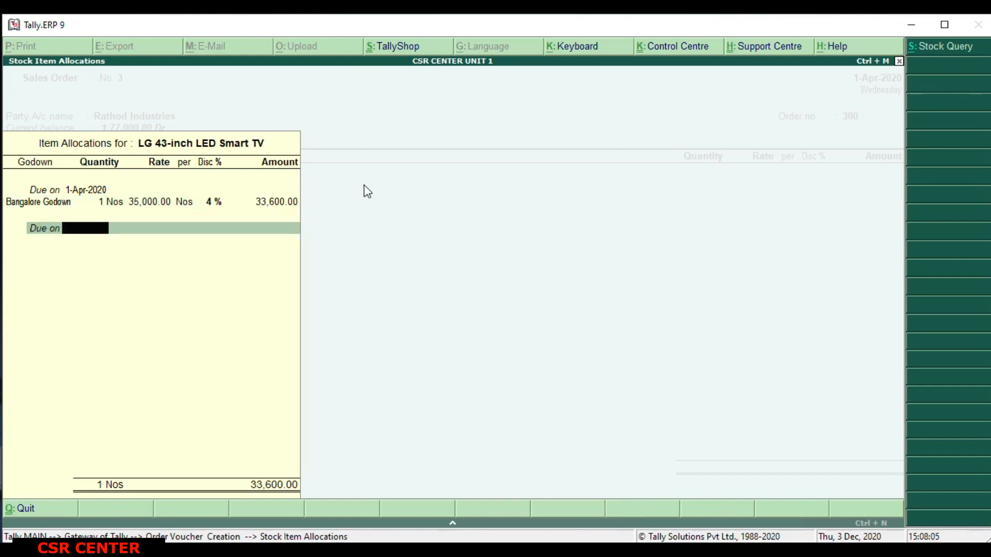
{"action": "key", "text": "Return"}
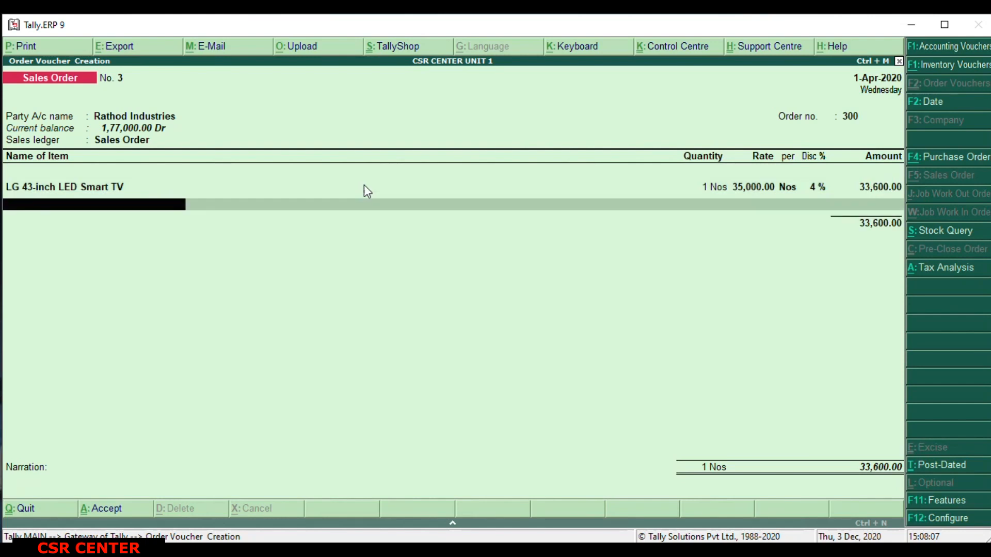
Save the sales order without further items or ledgers and with the narration left blank.
{"action": "key", "text": "Return"}
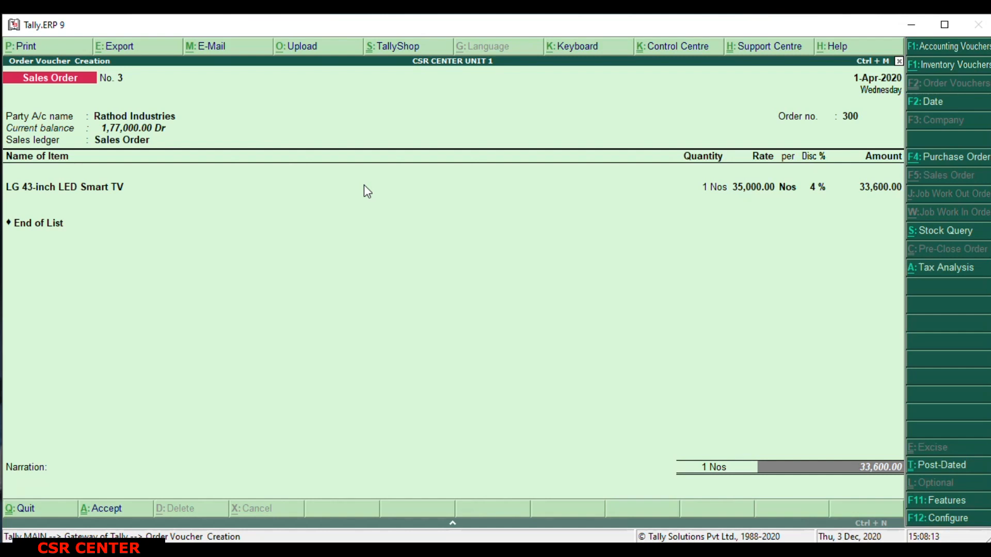
{"action": "key", "text": "Return"}
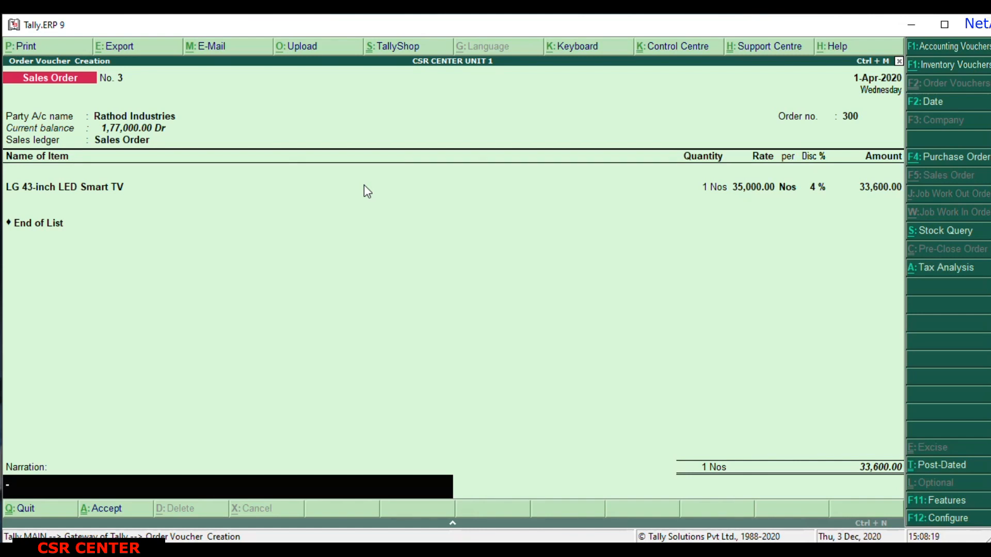
{"action": "key", "text": "Return"}
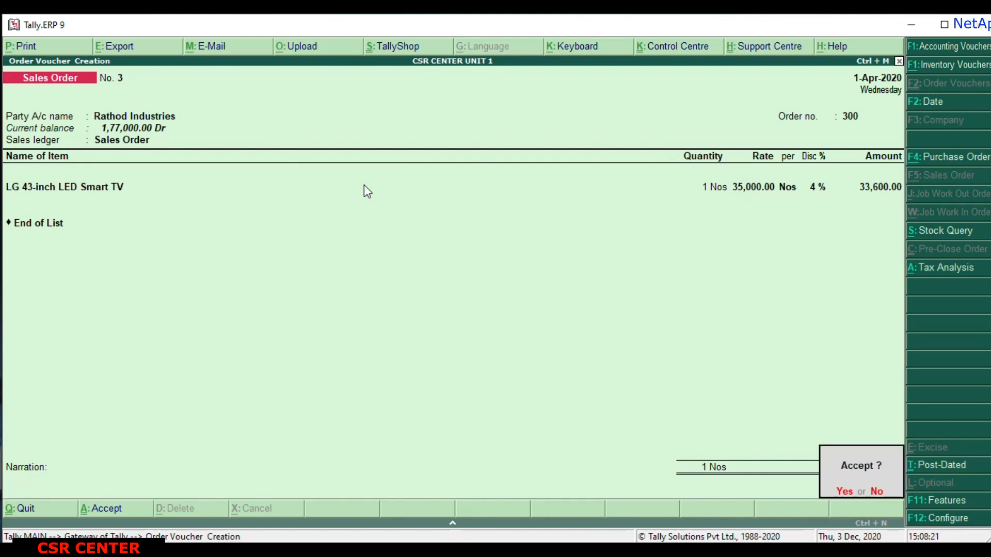
{"action": "key", "text": "y"}
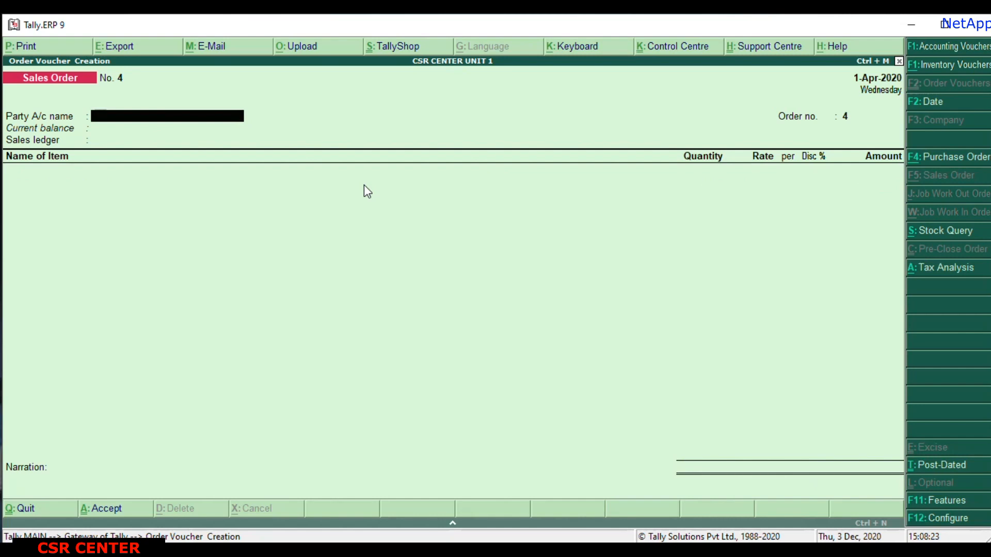
Quit order voucher creation and open accounting voucher creation from the Gateway of Tally.
{"action": "key", "text": "Escape"}
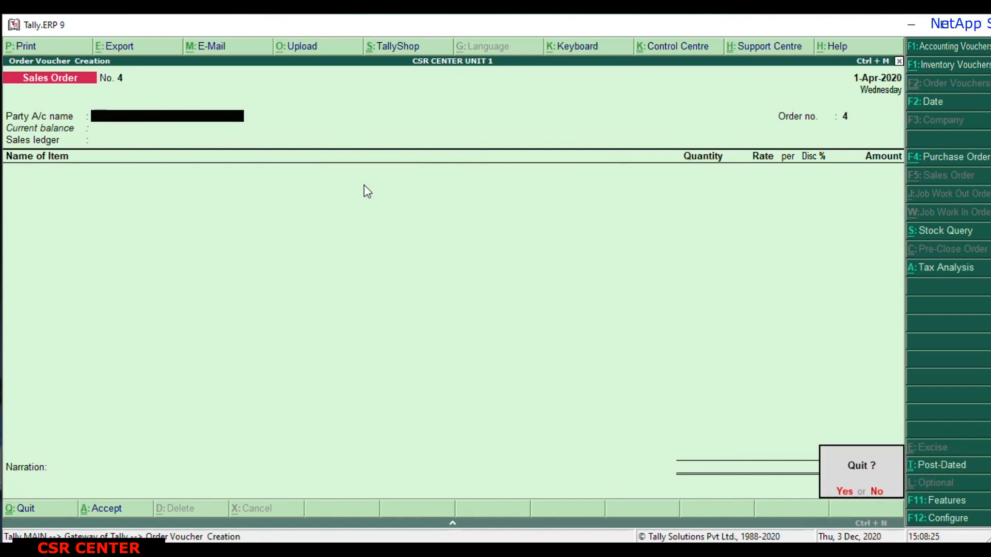
{"action": "key", "text": "y"}
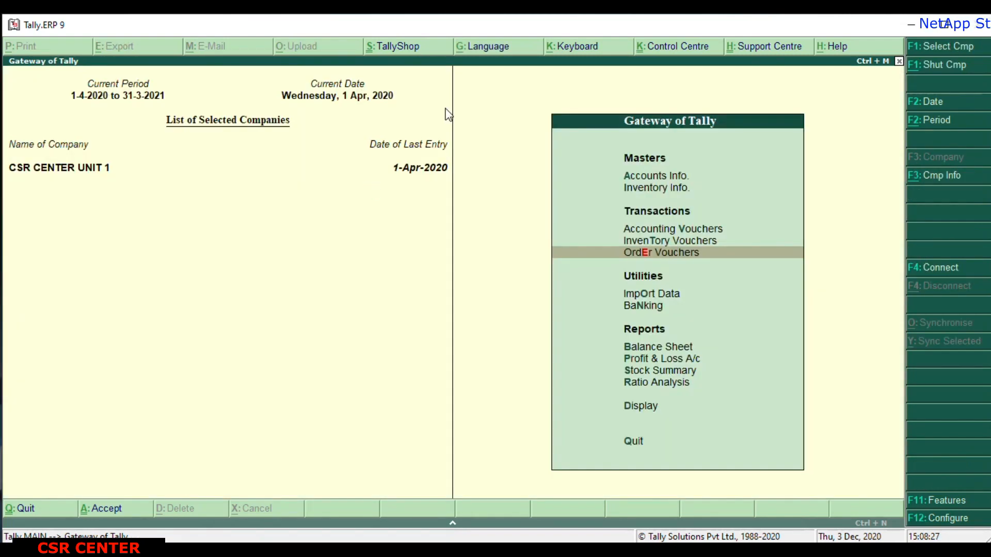
{"action": "left_click", "coordinate": [720, 232]}
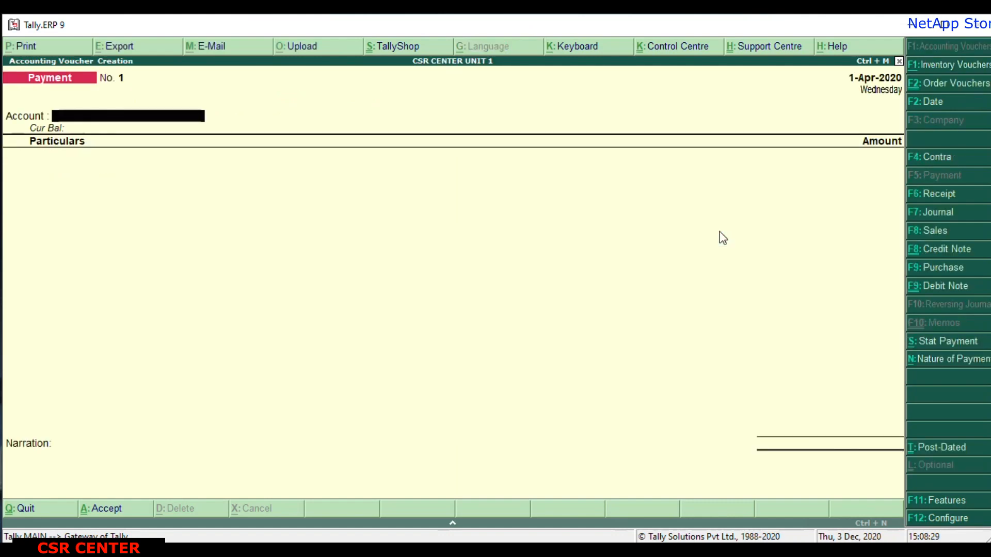
Start a sales voucher with reference number 300 and Rathod Industries as the party account.
{"action": "left_click", "coordinate": [942, 232]}
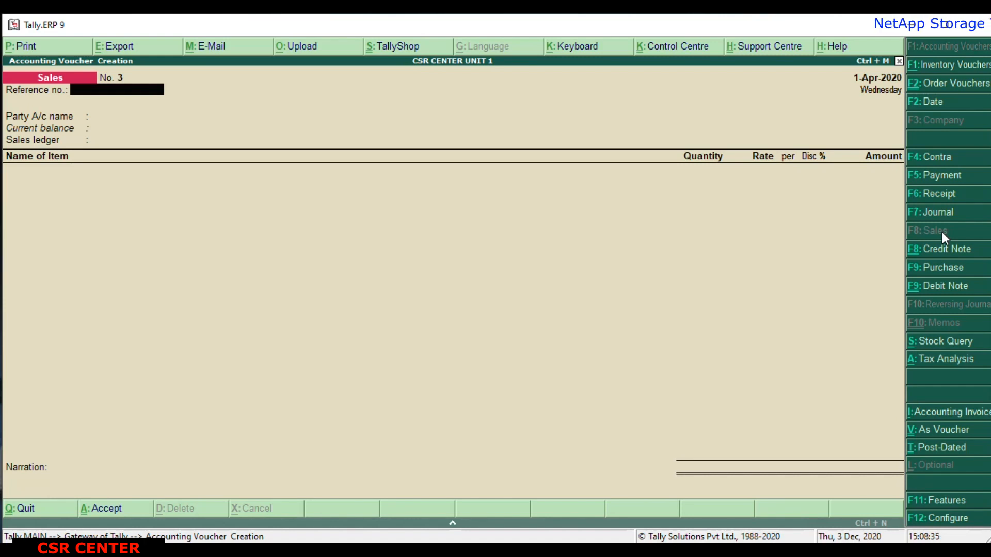
{"action": "type", "text": "300"}
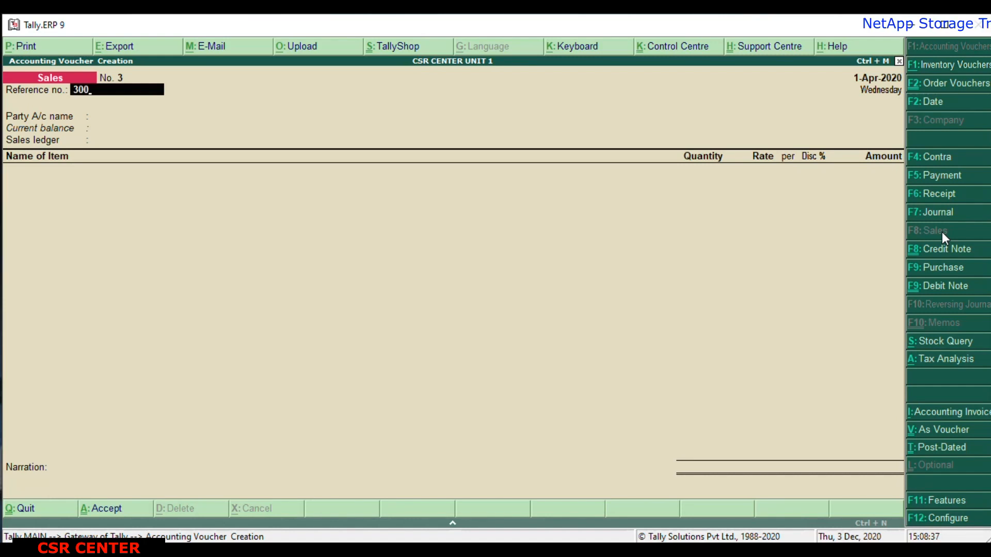
{"action": "key", "text": "Return"}
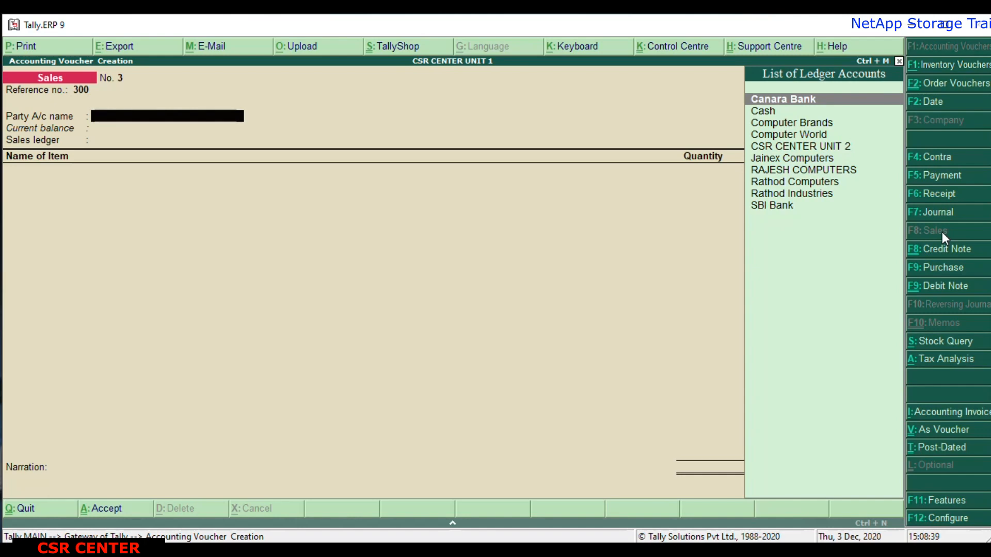
{"action": "key", "text": "Down"}
{"action": "key", "text": "Down"}
{"action": "key", "text": "Down"}
{"action": "key", "text": "Down"}
{"action": "key", "text": "Down"}
{"action": "key", "text": "Down"}
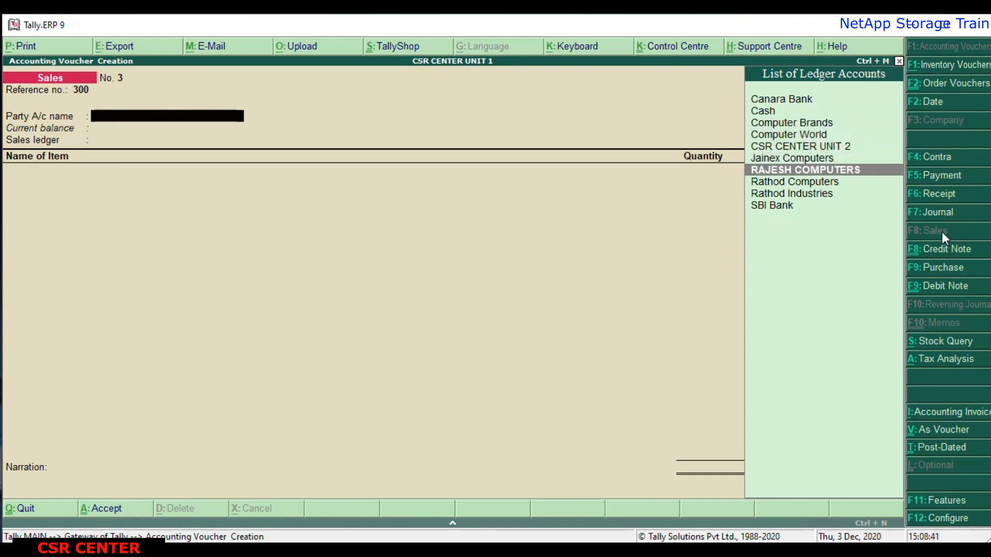
{"action": "key", "text": "Down"}
{"action": "key", "text": "Down"}
{"action": "key", "text": "Return"}
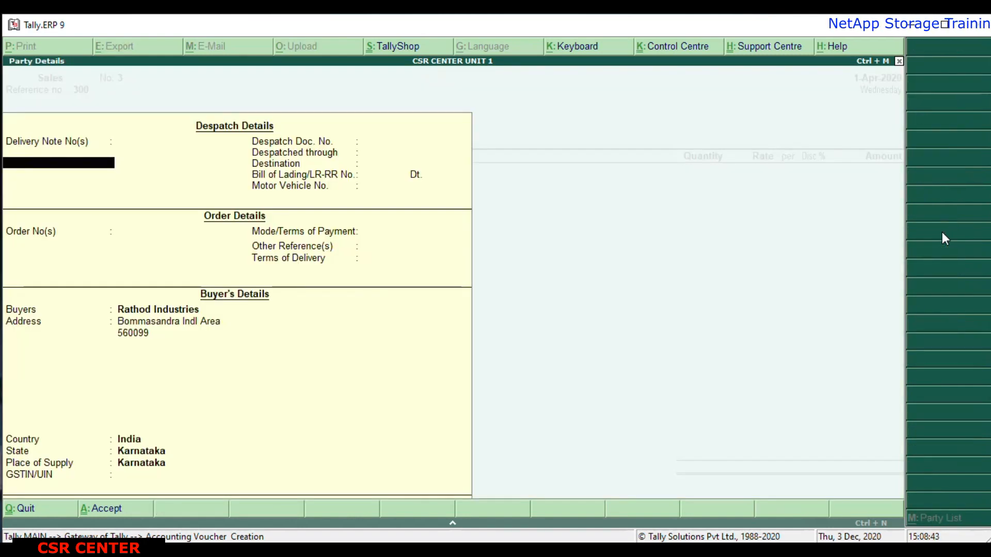
Enter delivery note 300 dated 1-Apr-2020 and despatch document number 300 in the party details.
{"action": "type", "text": "300"}
{"action": "key", "text": "Return"}
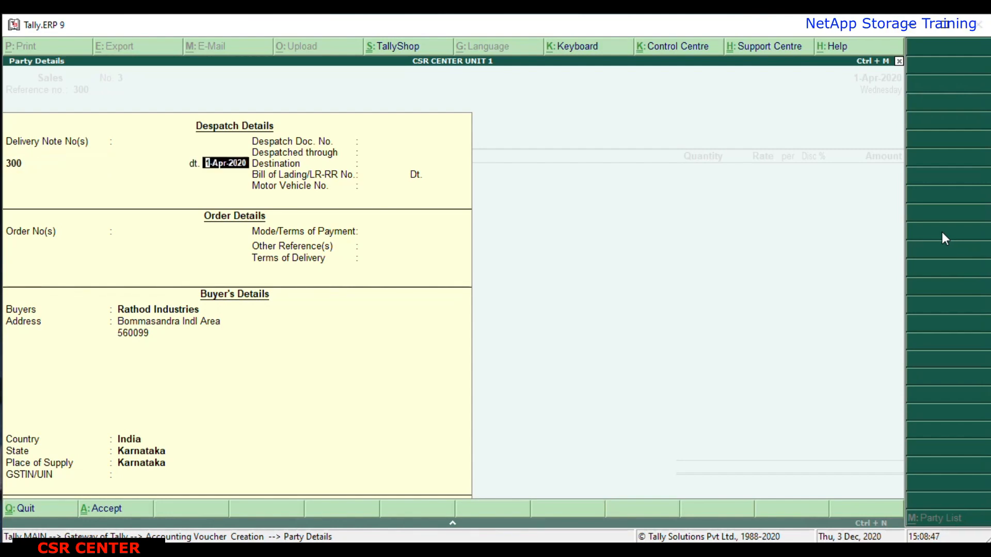
{"action": "key", "text": "Return"}
{"action": "key", "text": "Return"}
{"action": "type", "text": "300"}
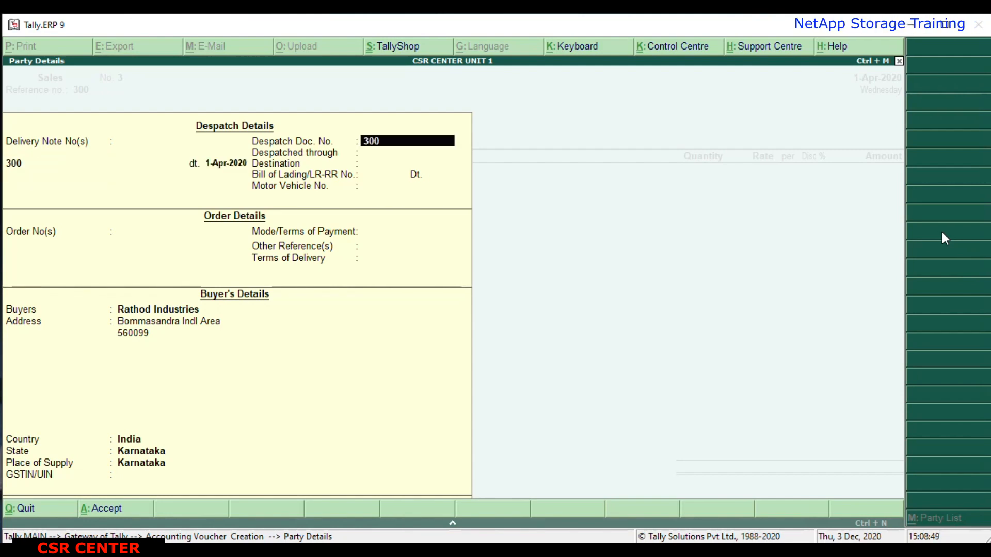
{"action": "key", "text": "Return"}
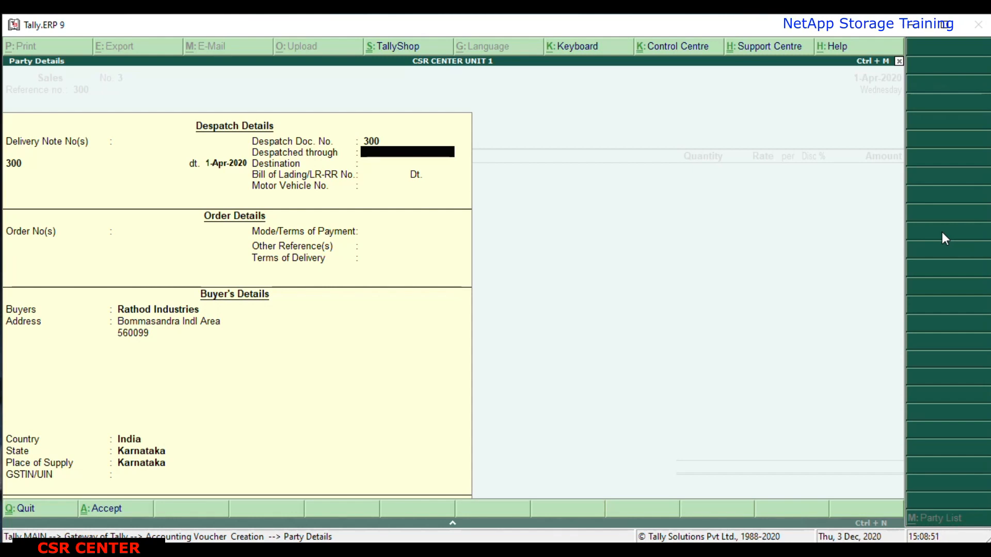
Set despatched through to Csr Center and destination to Rathod Industries, leaving the bill of lading and motor vehicle number blank.
{"action": "type", "text": "Csr Center"}
{"action": "key", "text": "Return"}
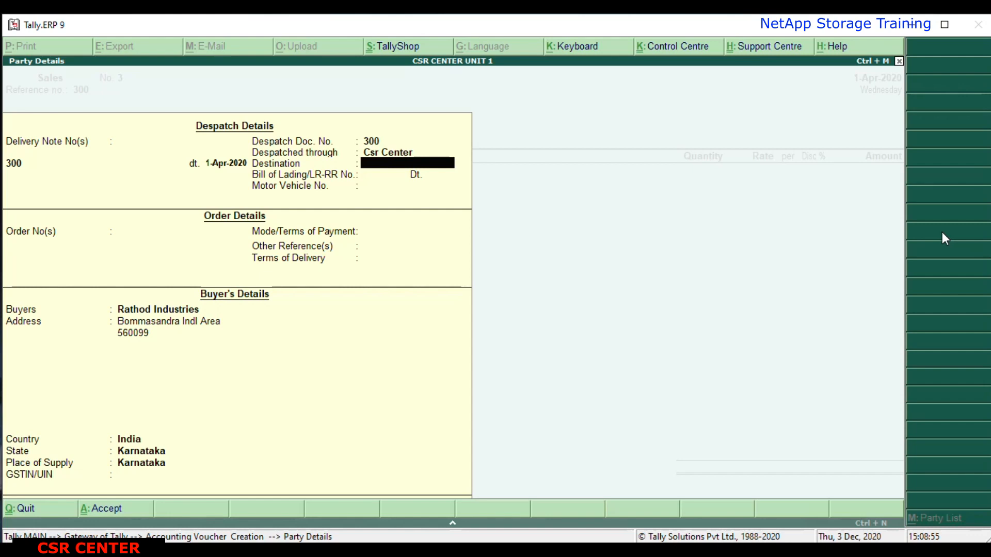
{"action": "type", "text": "Ra"}
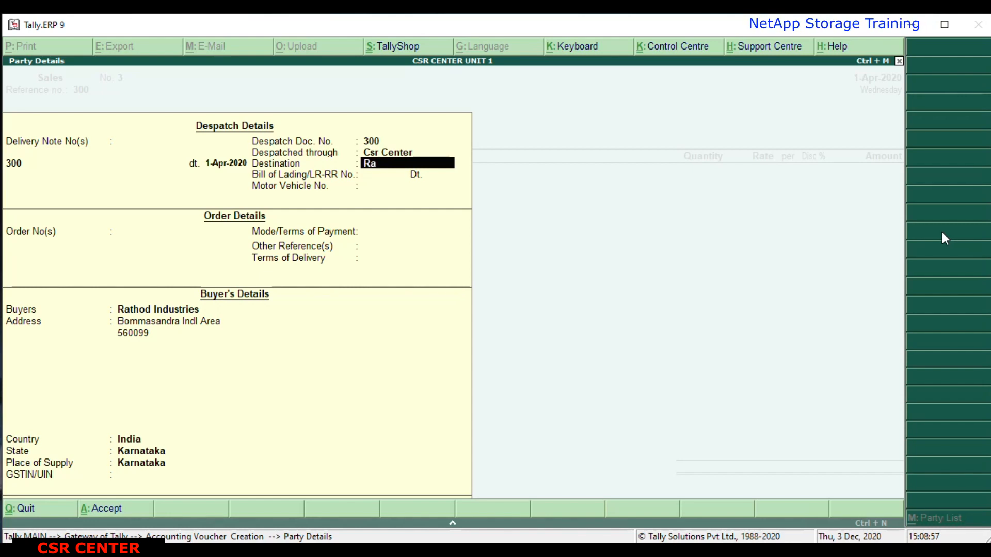
{"action": "type", "text": "thod Indus"}
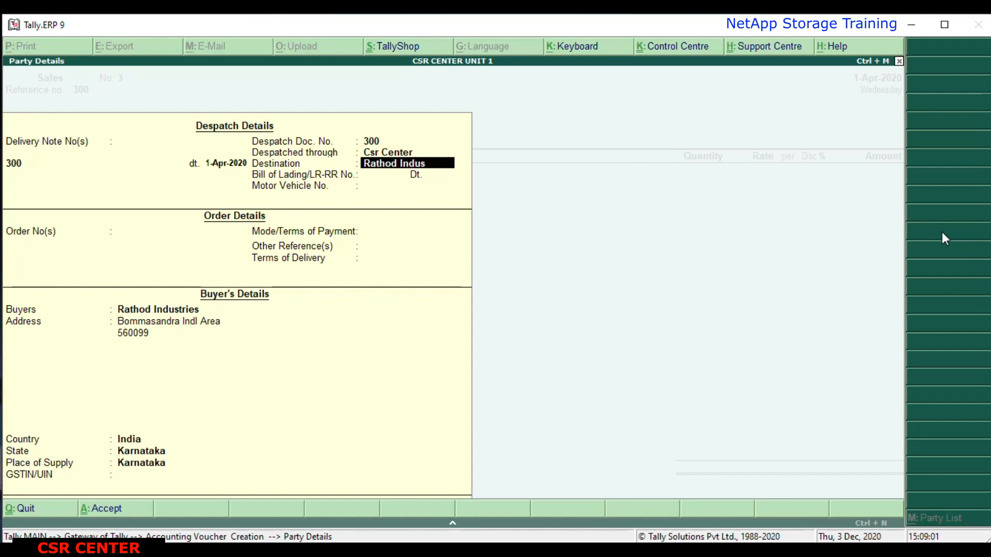
{"action": "type", "text": "tries"}
{"action": "key", "text": "Return"}
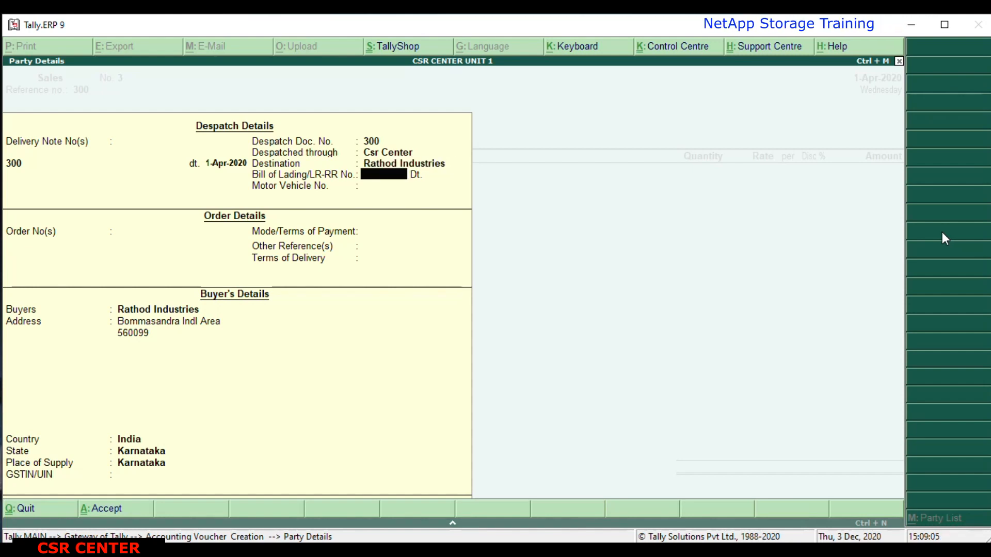
{"action": "key", "text": "Return"}
{"action": "key", "text": "Return"}
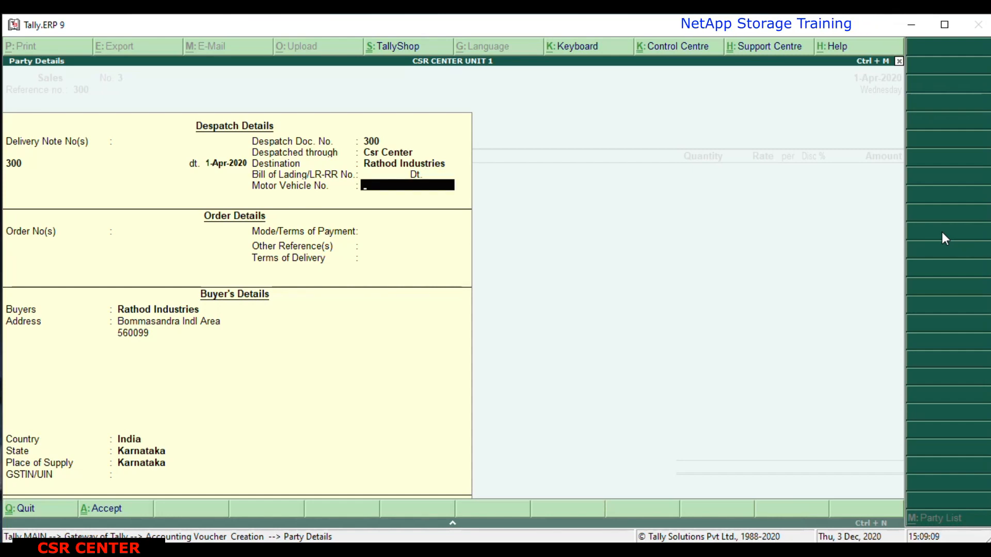
{"action": "key", "text": "Return"}
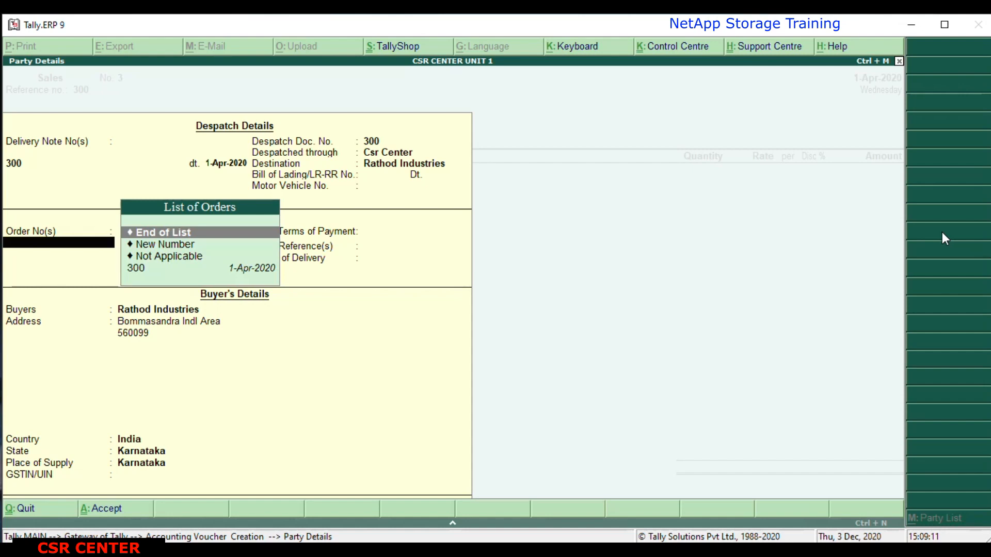
Link the party's existing sales order dated 1-Apr-2020 and accept the remaining order and buyer's details as they are.
{"action": "key", "text": "Down"}
{"action": "key", "text": "Down"}
{"action": "key", "text": "Down"}
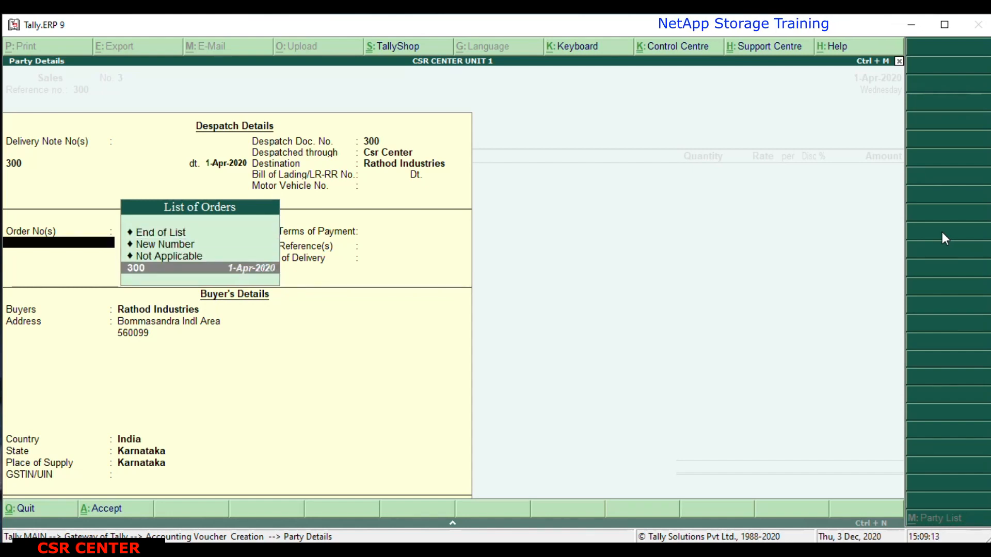
{"action": "key", "text": "Return"}
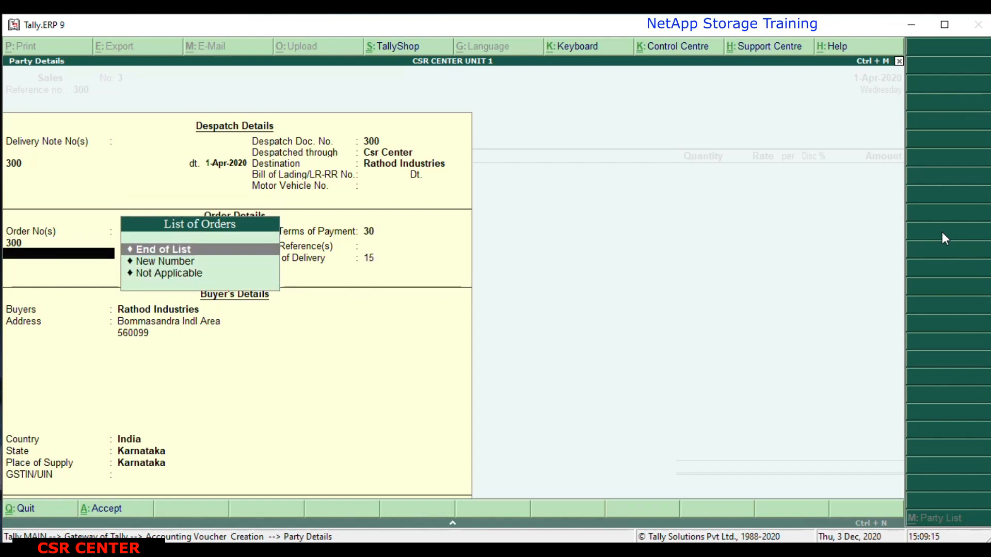
{"action": "key", "text": "Return"}
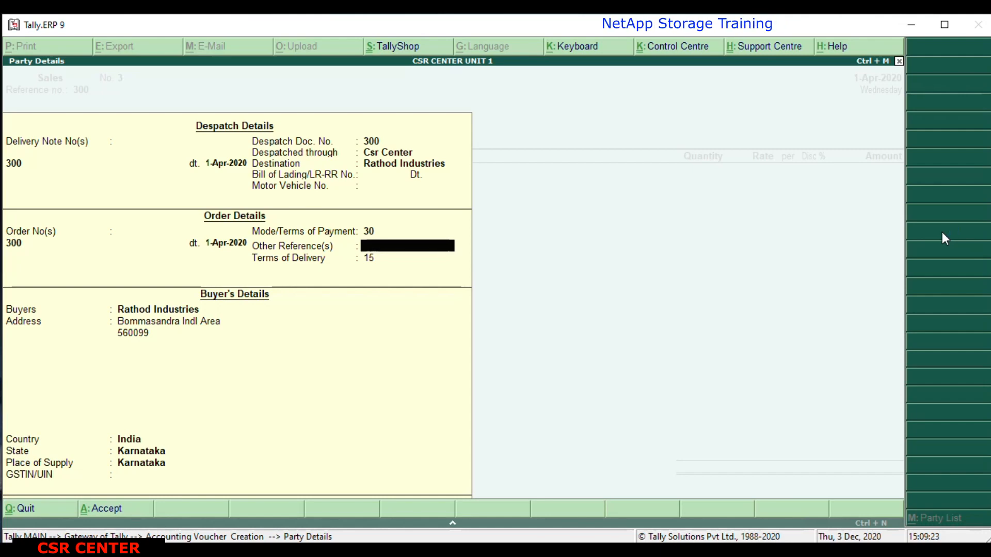
{"action": "key", "text": "Return"}
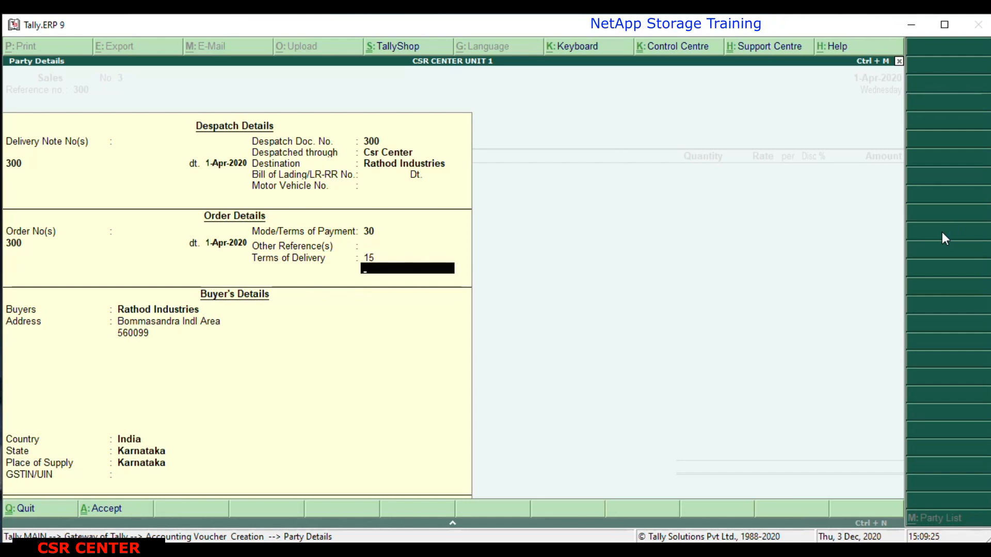
{"action": "key", "text": "Return"}
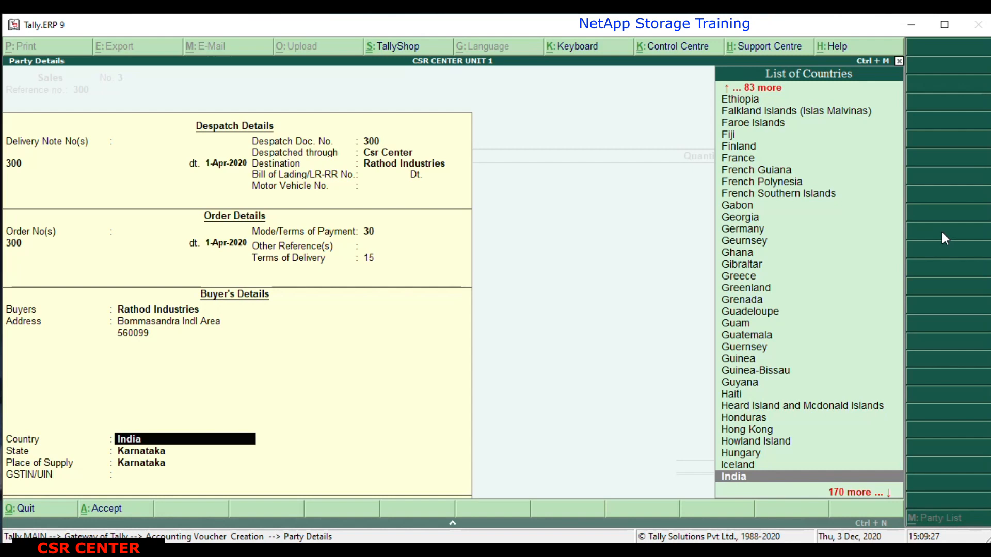
{"action": "key", "text": "Return"}
{"action": "key", "text": "Return"}
{"action": "key", "text": "Return"}
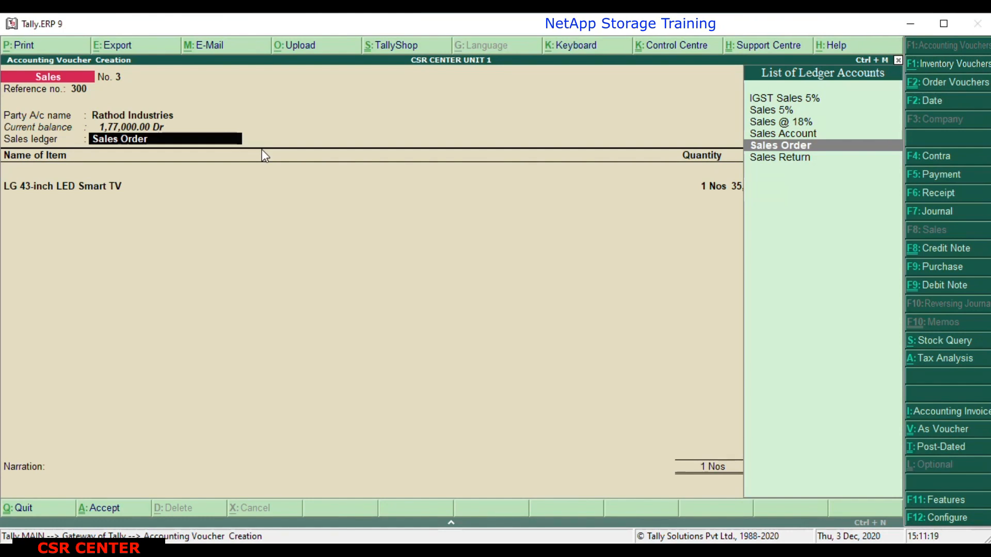
Set the sales ledger to Sales Account and allocate the LG 43-inch LED Smart TV against the linked order.
{"action": "key", "text": "Up"}
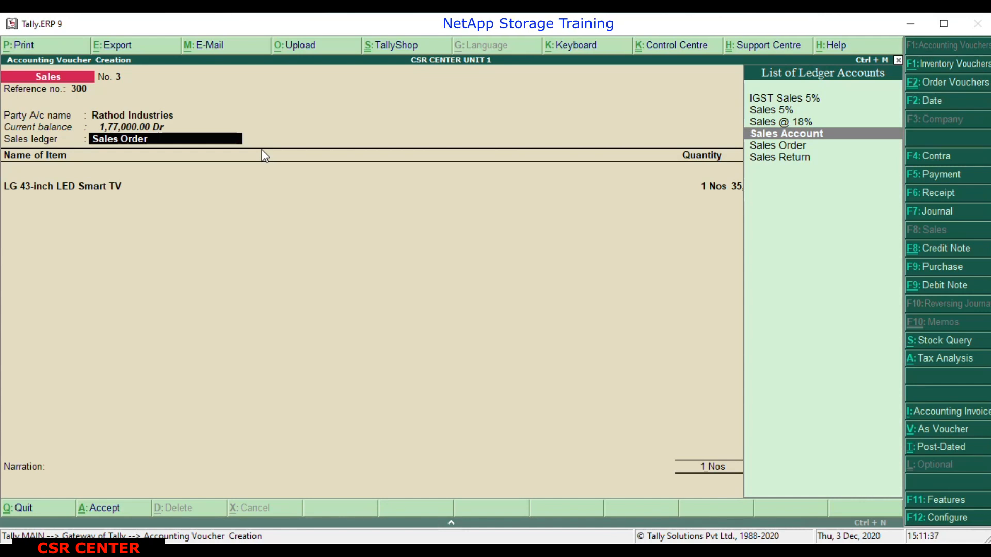
{"action": "key", "text": "Return"}
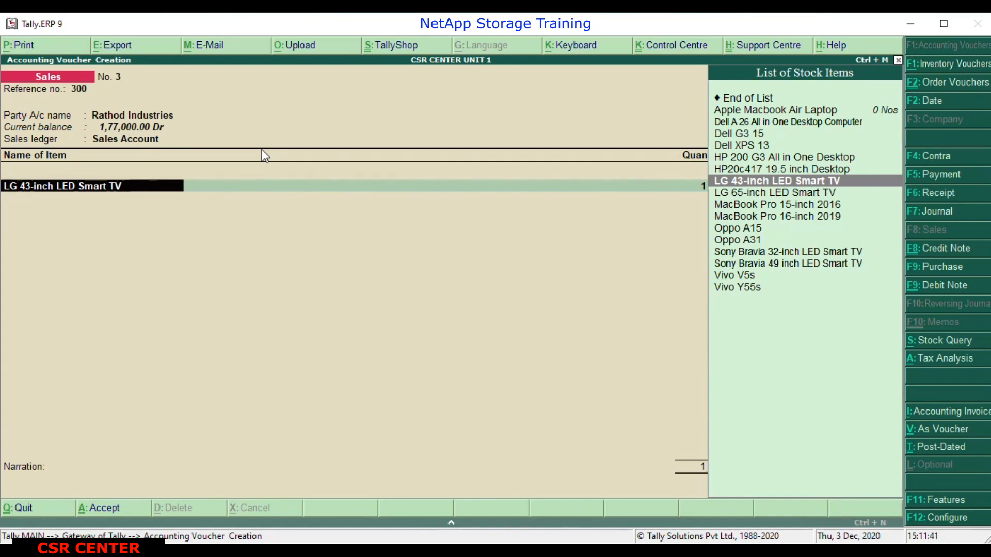
{"action": "key", "text": "Return"}
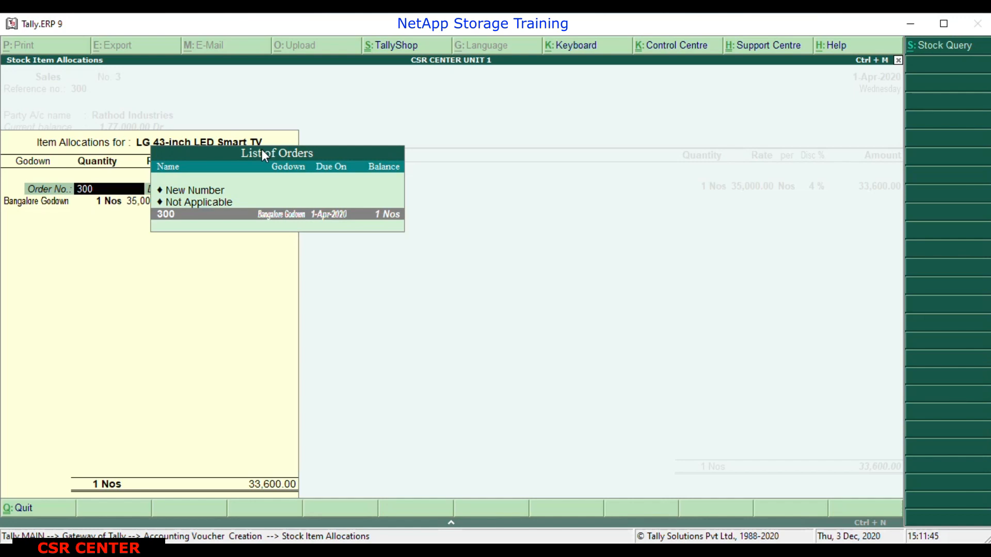
{"action": "key", "text": "Return"}
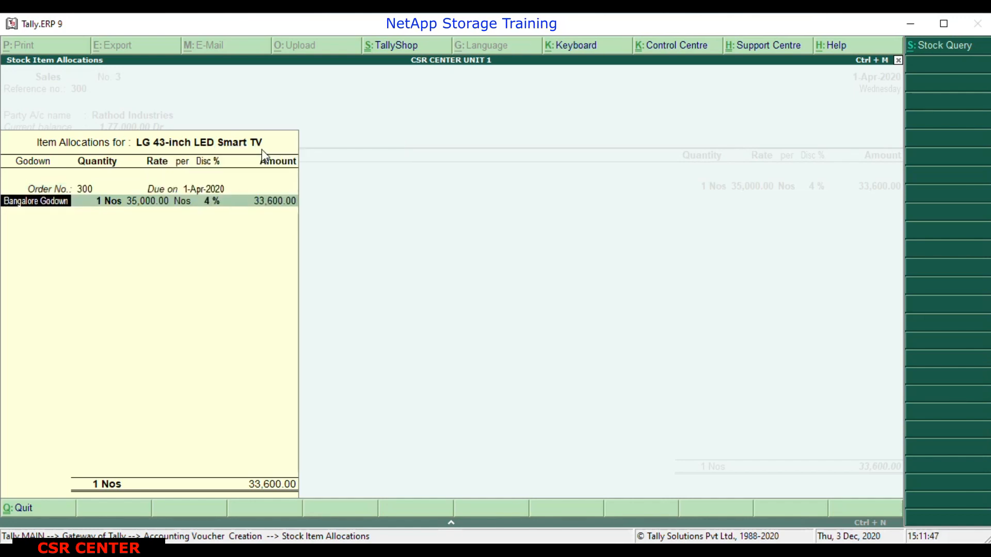
Accept the TV's allocation of 1 Nos from Bangalore Godown at 35,000.00 with 4% discount, and end the item list.
{"action": "key", "text": "Return"}
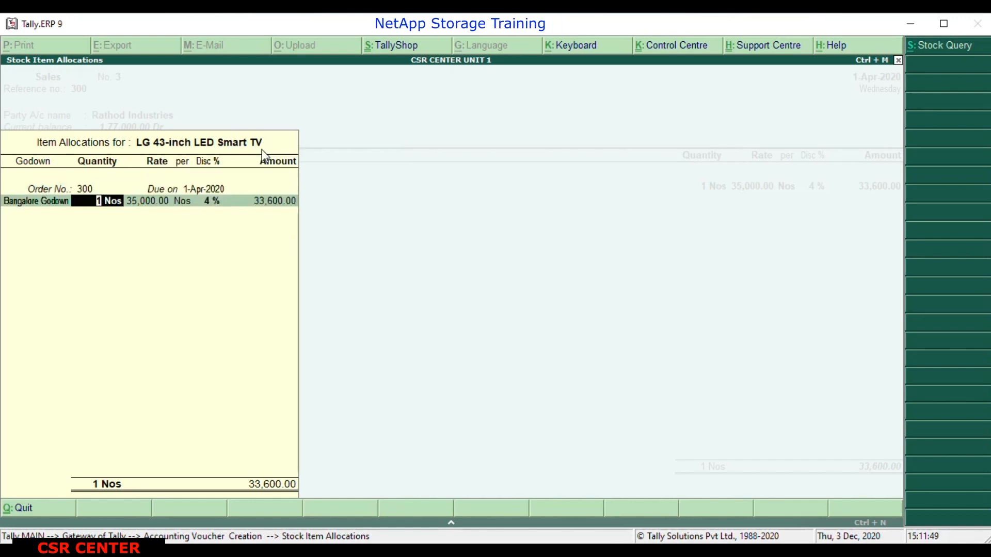
{"action": "key", "text": "Return"}
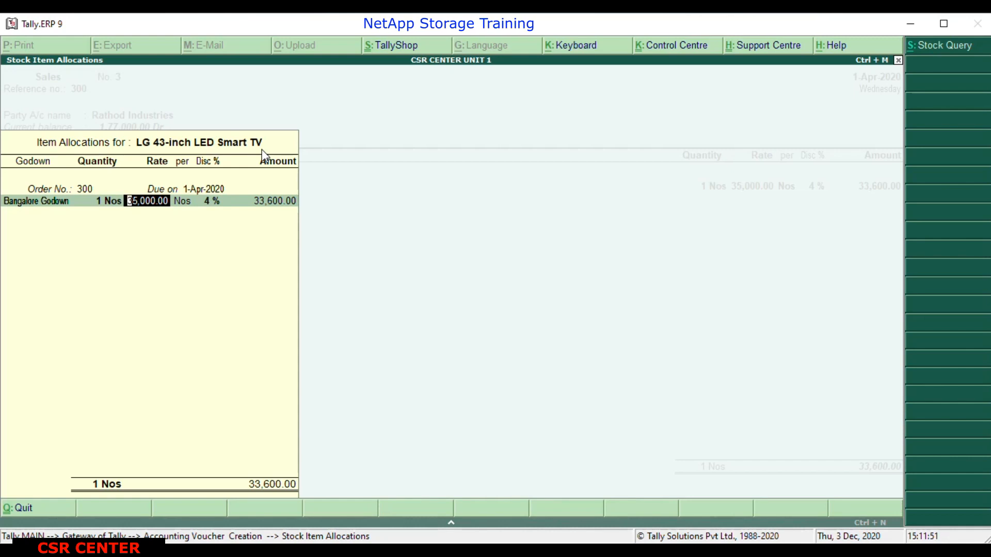
{"action": "key", "text": "Return"}
{"action": "key", "text": "Return"}
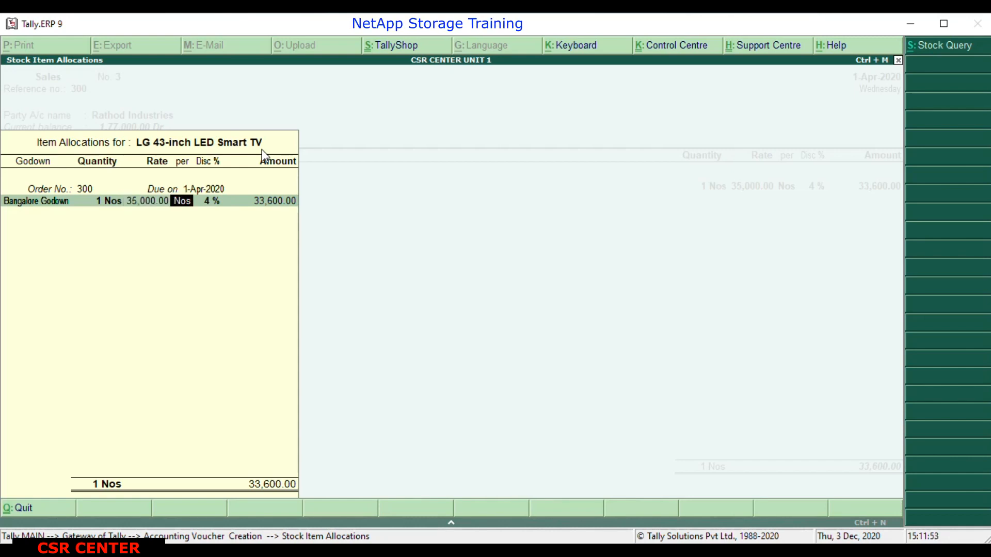
{"action": "key", "text": "Return"}
{"action": "key", "text": "Return"}
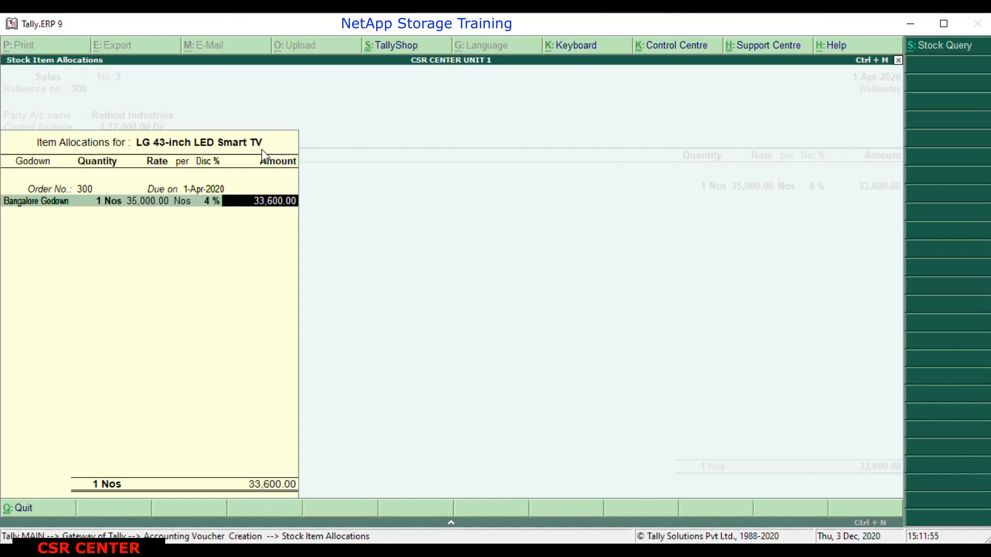
{"action": "key", "text": "Return"}
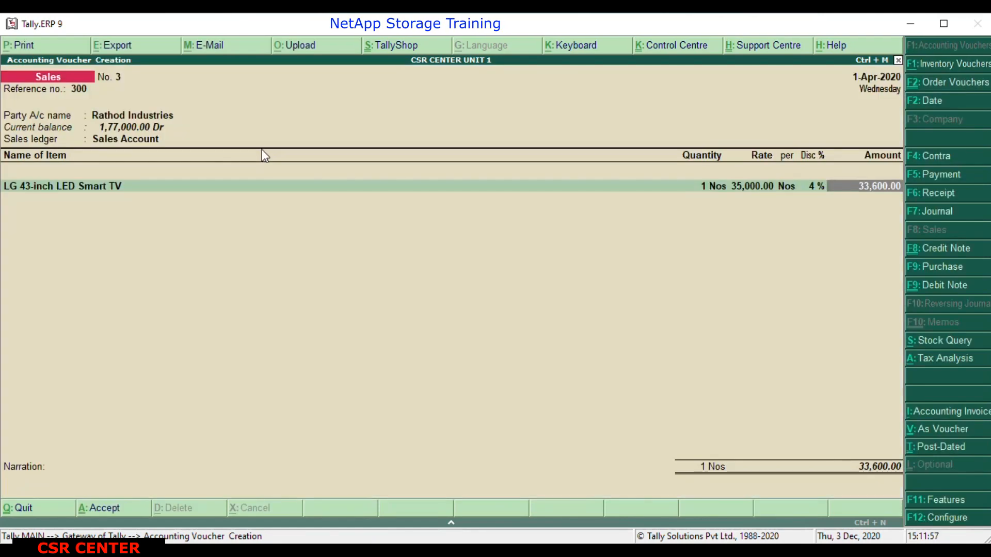
{"action": "key", "text": "Return"}
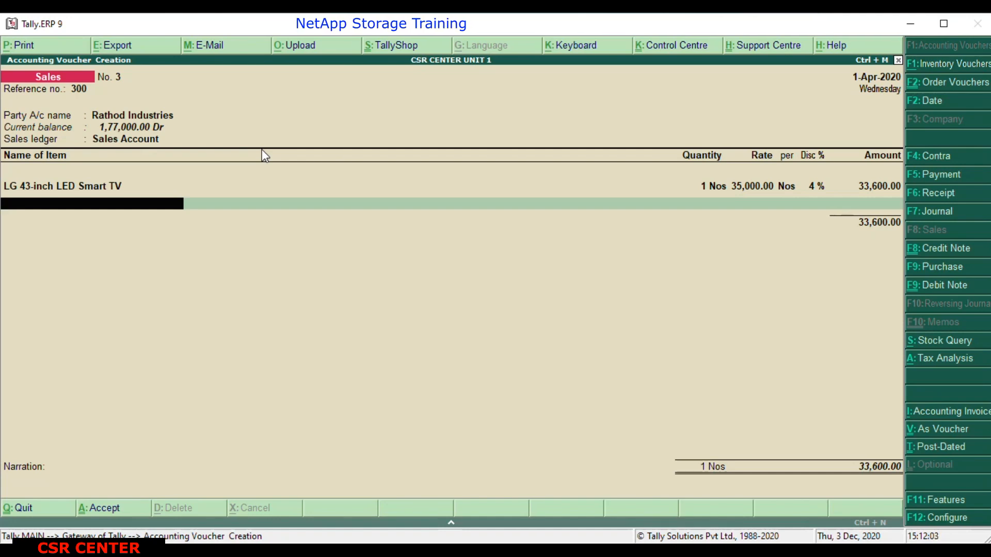
{"action": "key", "text": "Return"}
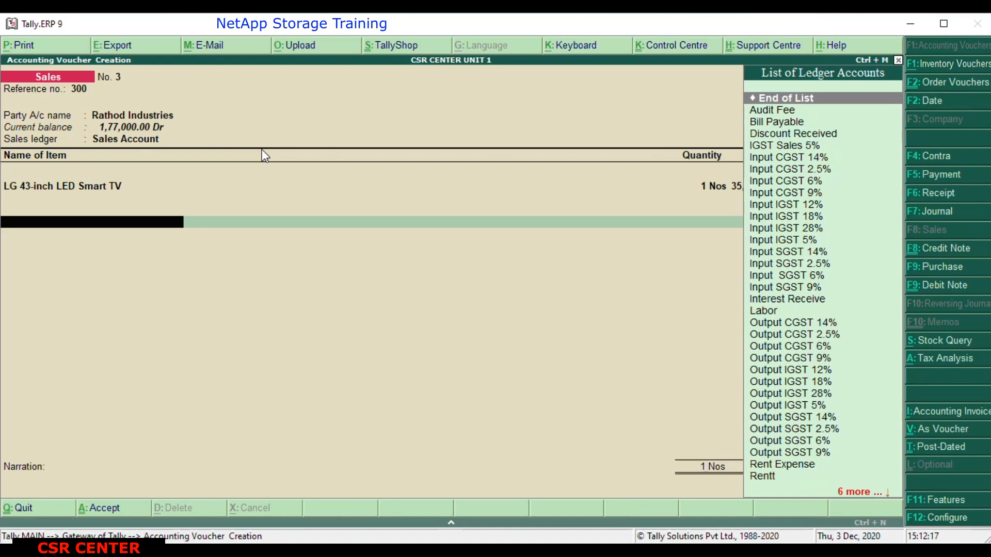
Add the Output SGST 9% ledger beneath the LG 43-inch LED Smart TV in the sales voucher.
{"action": "type", "text": "Ou"}
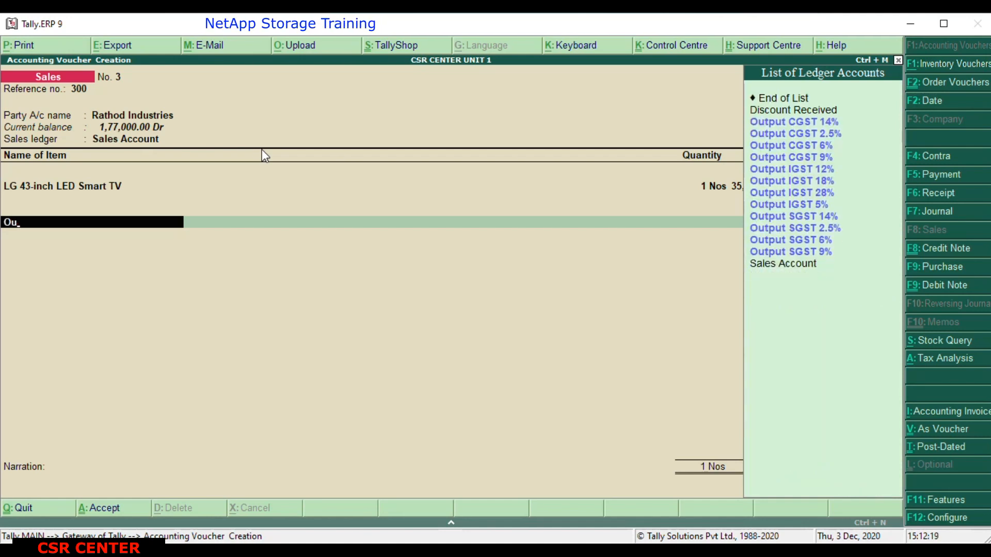
{"action": "key", "text": "Down"}
{"action": "key", "text": "Down"}
{"action": "key", "text": "Down"}
{"action": "key", "text": "Down"}
{"action": "key", "text": "Down"}
{"action": "key", "text": "Down"}
{"action": "key", "text": "Down"}
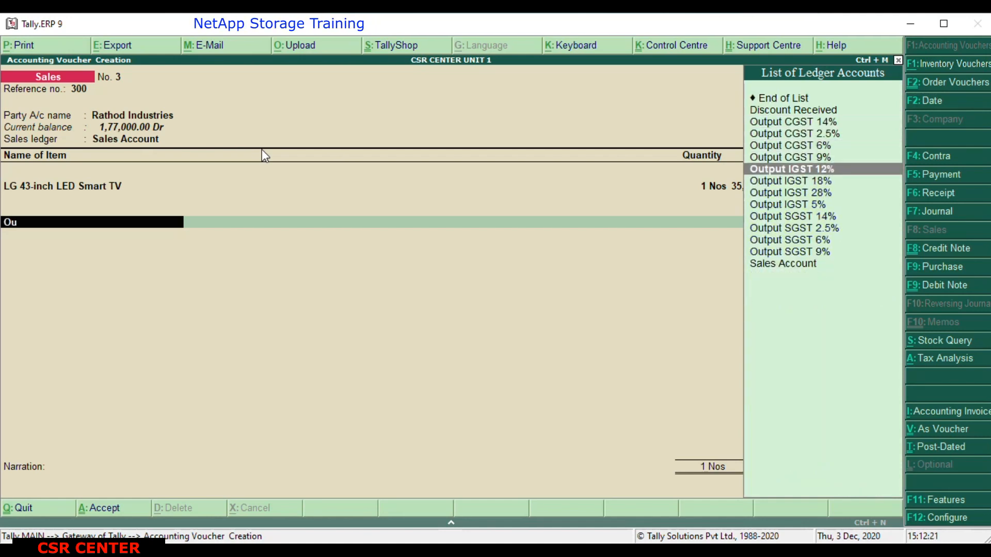
{"action": "key", "text": "Down"}
{"action": "key", "text": "Down"}
{"action": "key", "text": "Down"}
{"action": "key", "text": "Down"}
{"action": "key", "text": "Down"}
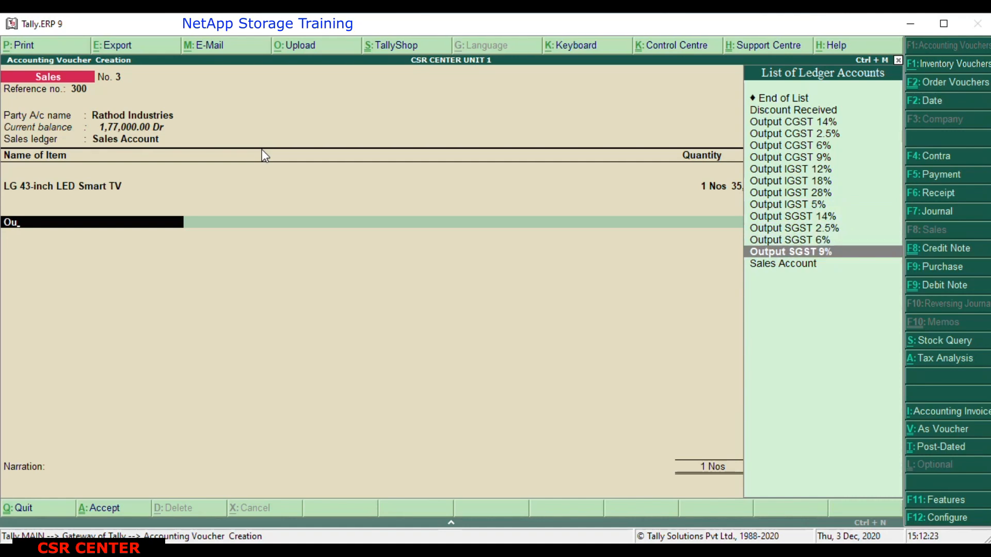
{"action": "key", "text": "Return"}
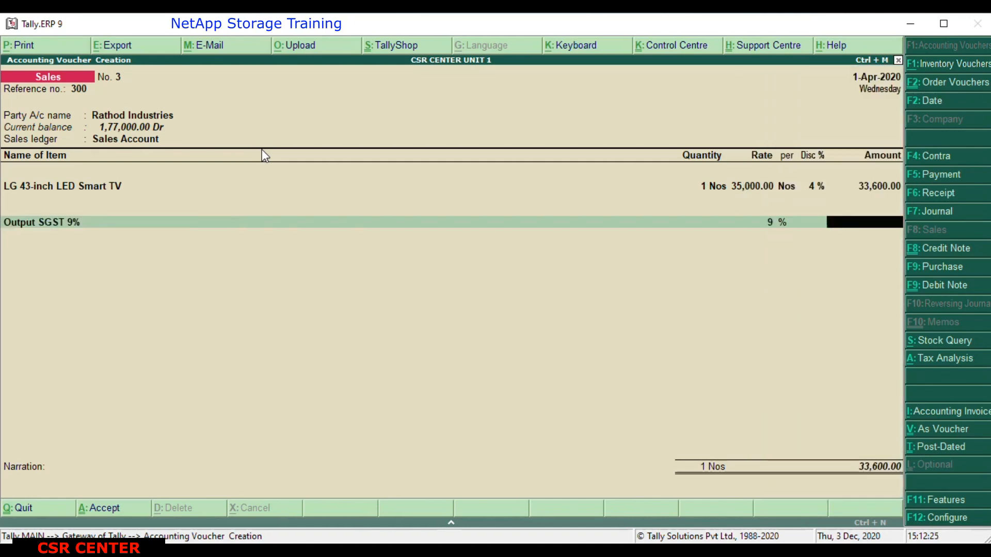
Work out 33600*9% in the built-in calculator and enter 3024 as the Output SGST 9% amount.
{"action": "left_click", "coordinate": [776, 521]}
{"action": "left_click", "coordinate": [762, 523]}
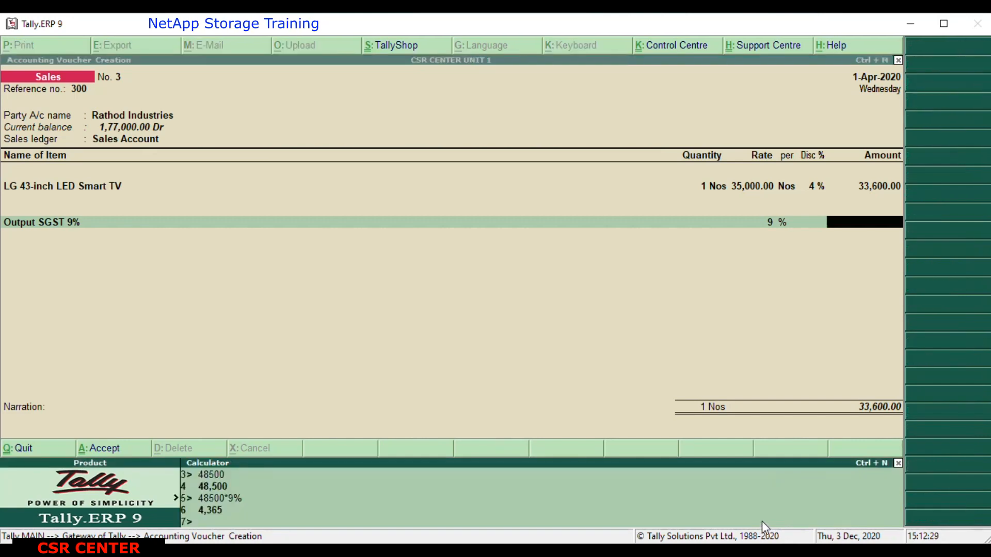
{"action": "type", "text": "33600*"}
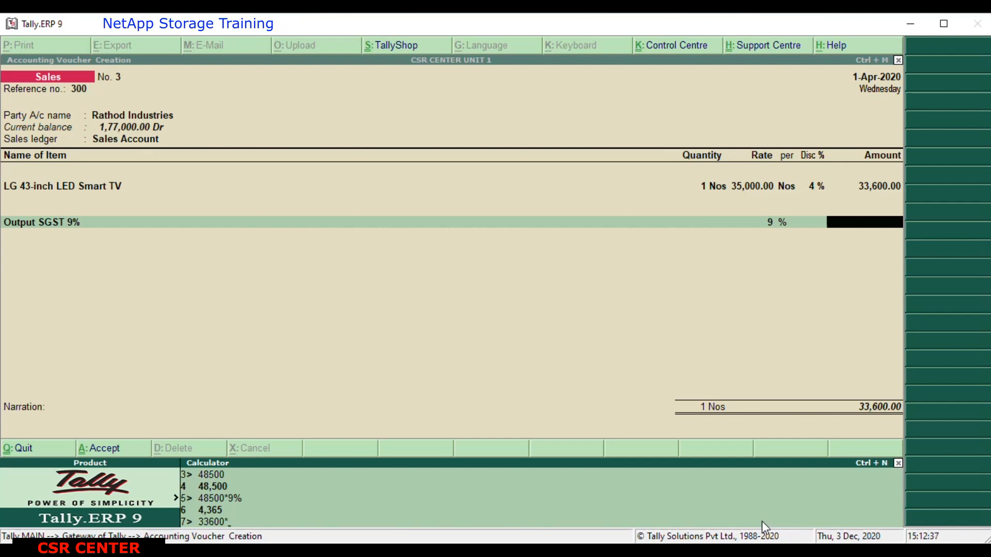
{"action": "type", "text": "9%"}
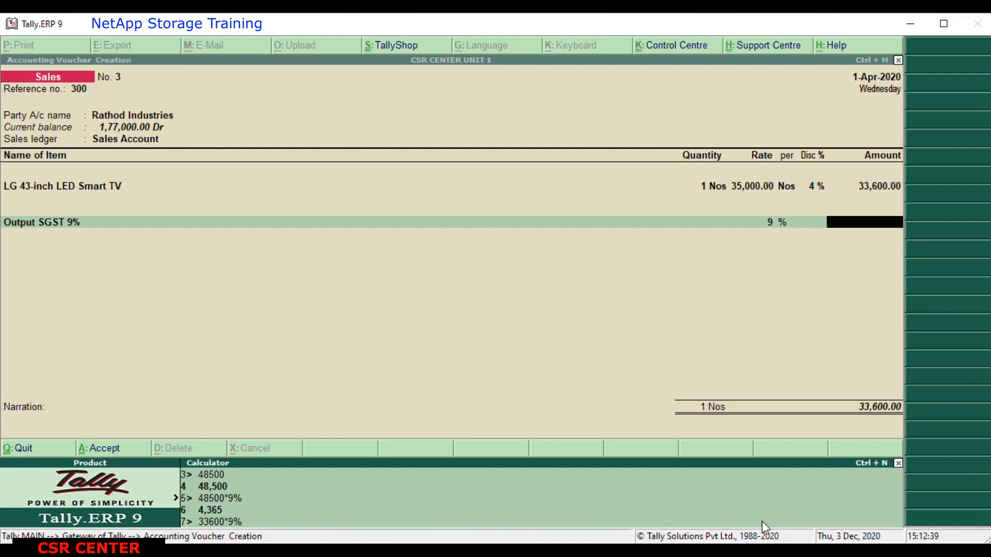
{"action": "key", "text": "Return"}
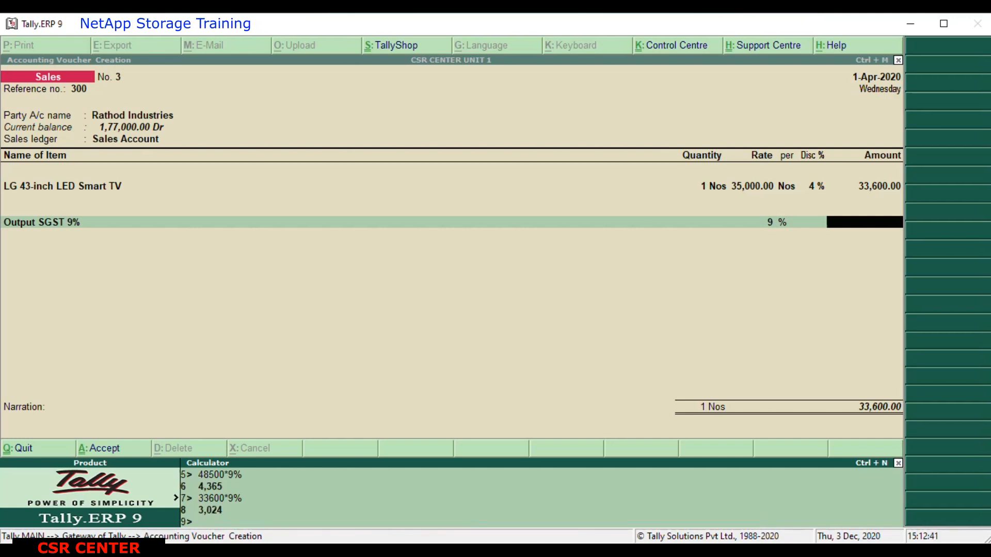
{"action": "left_click", "coordinate": [854, 219]}
{"action": "type", "text": "3,024"}
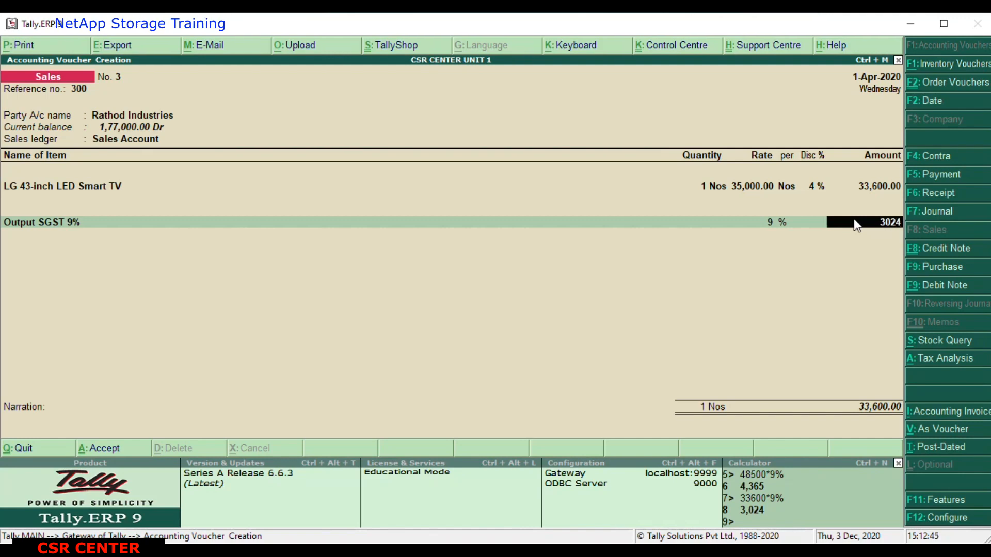
{"action": "key", "text": "Return"}
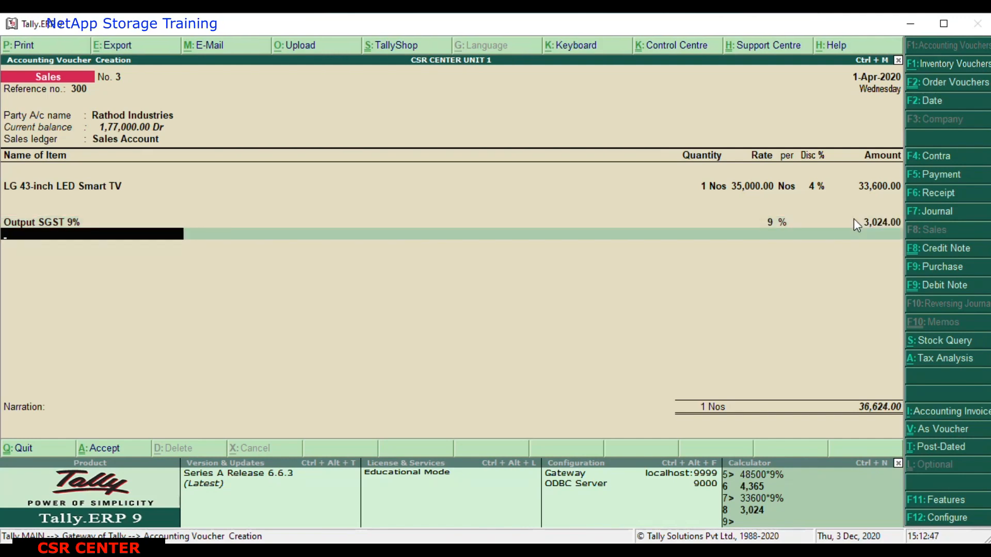
Add the Output CGST 9% ledger on the following line with an amount of 3024.
{"action": "type", "text": "Ou"}
{"action": "key", "text": "Down"}
{"action": "key", "text": "Down"}
{"action": "key", "text": "Down"}
{"action": "key", "text": "Down"}
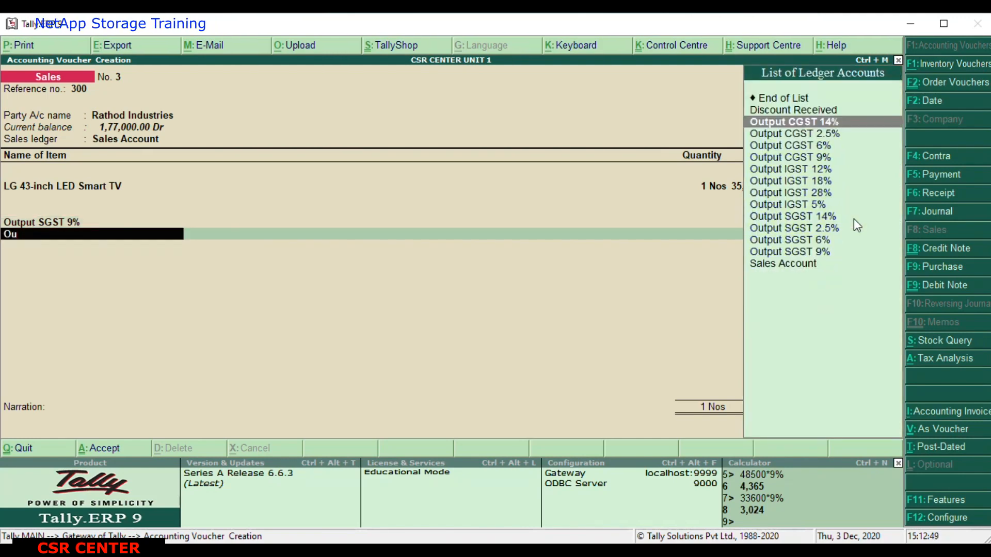
{"action": "key", "text": "Return"}
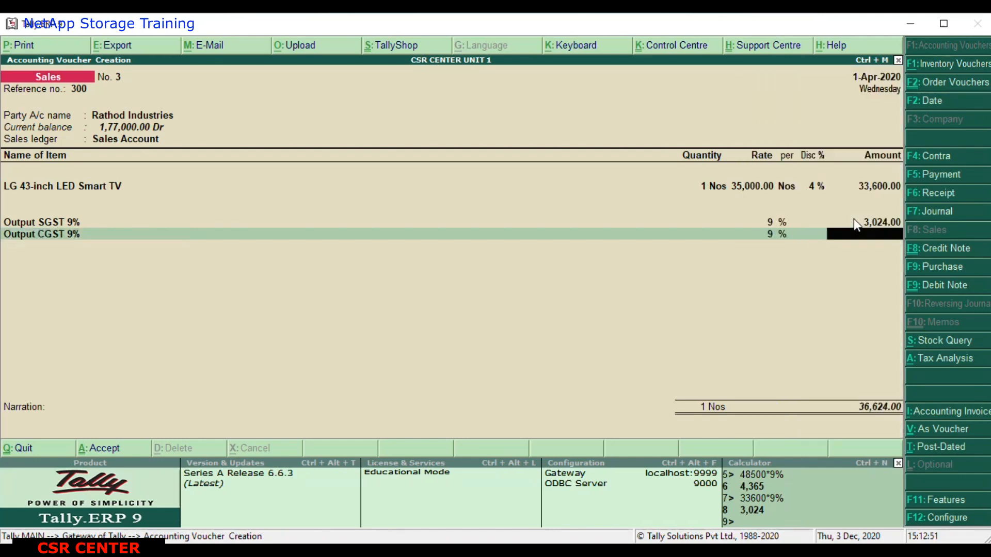
{"action": "type", "text": "3,0"}
{"action": "type", "text": "24"}
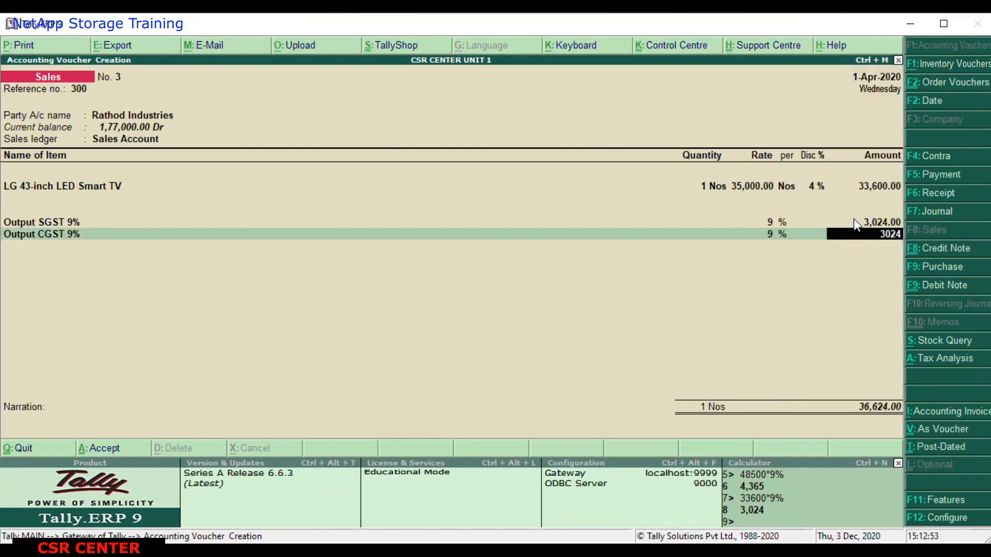
{"action": "key", "text": "Return"}
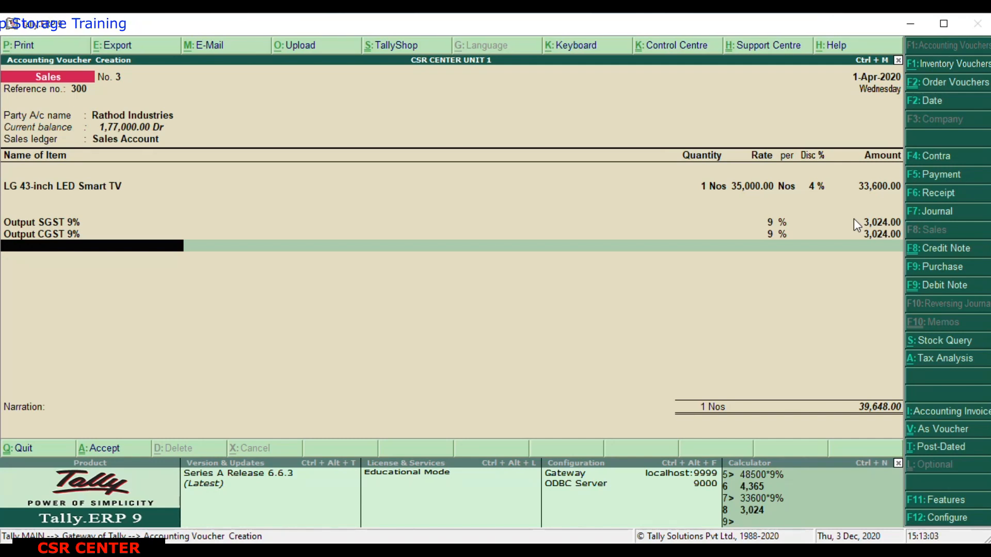
End the ledger list, leave the narration blank, and accept the sales voucher for Rathod Industries.
{"action": "key", "text": "Return"}
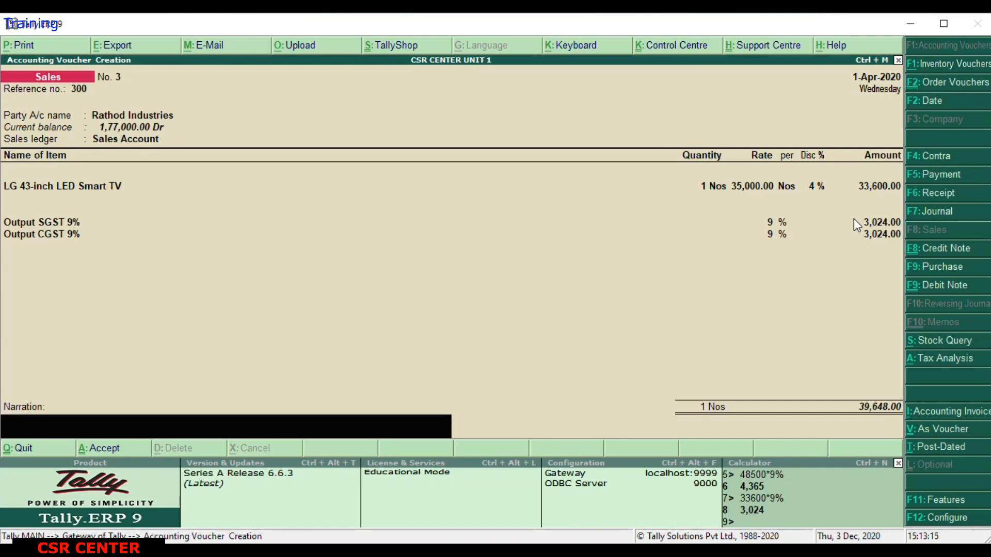
{"action": "key", "text": "Return"}
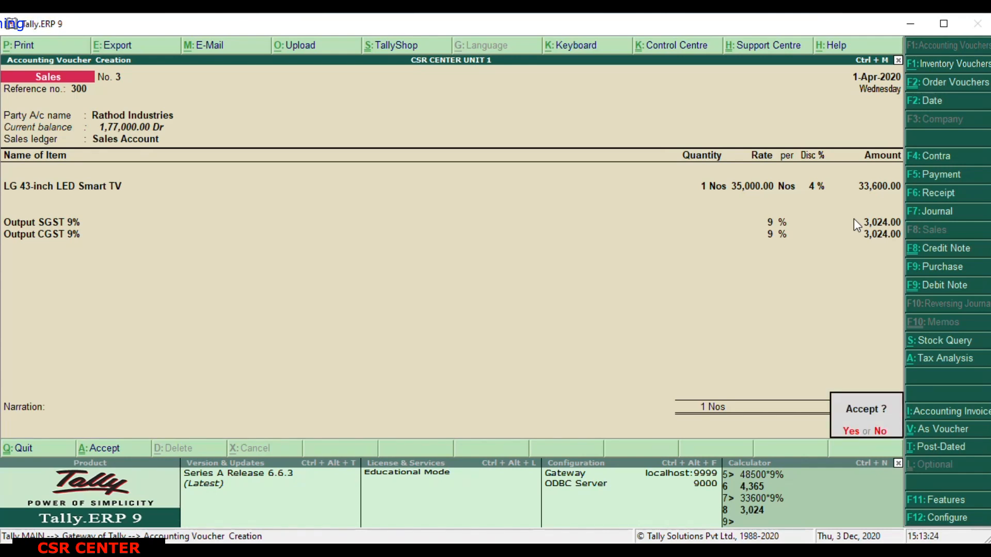
{"action": "key", "text": "Return"}
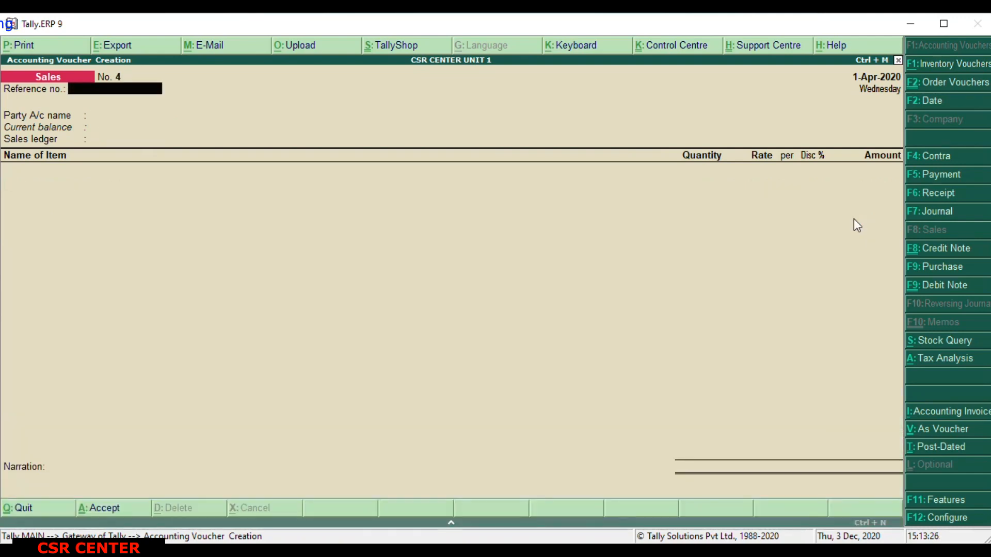